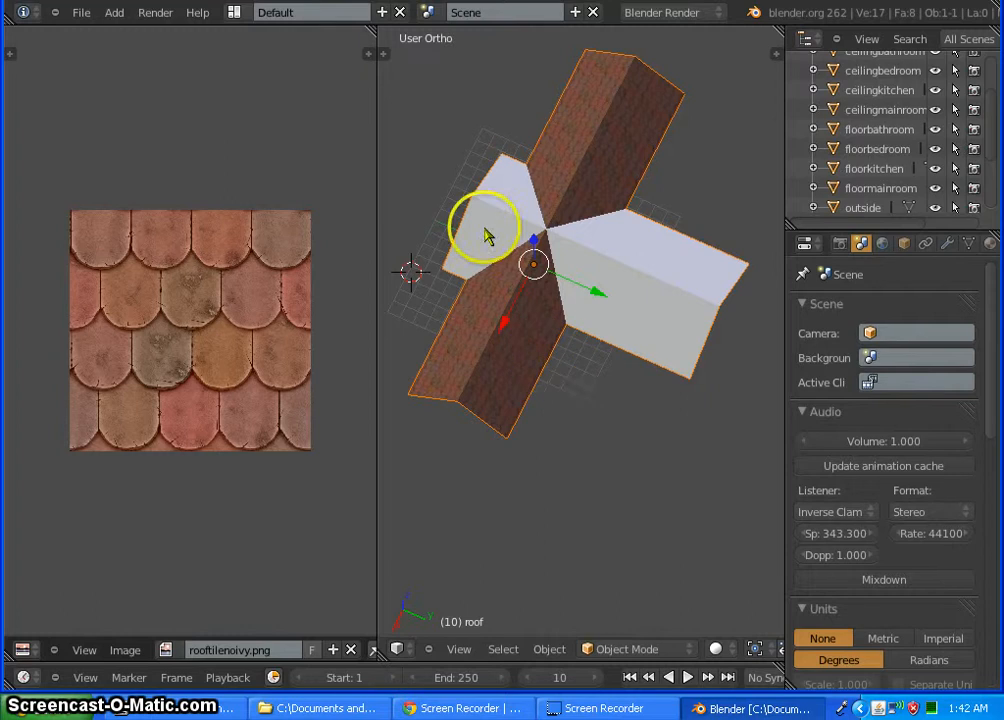
- In Edit Mode, select the roof's two untextured side faces together from the right orthographic view
middle_click_drag(560, 425, 484, 407)
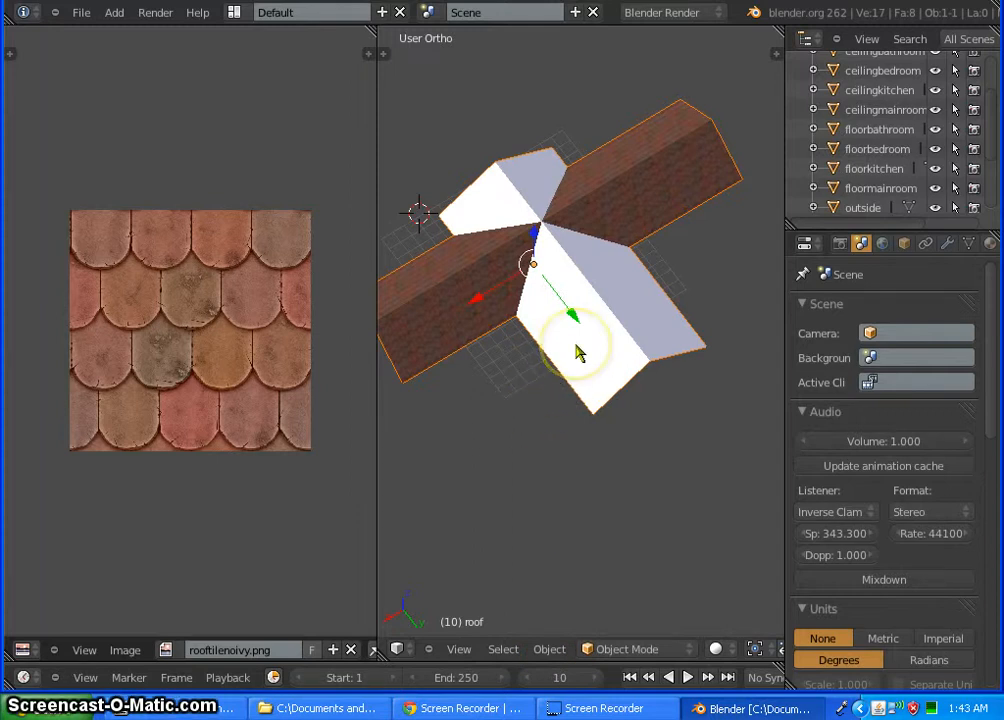
key("Tab")
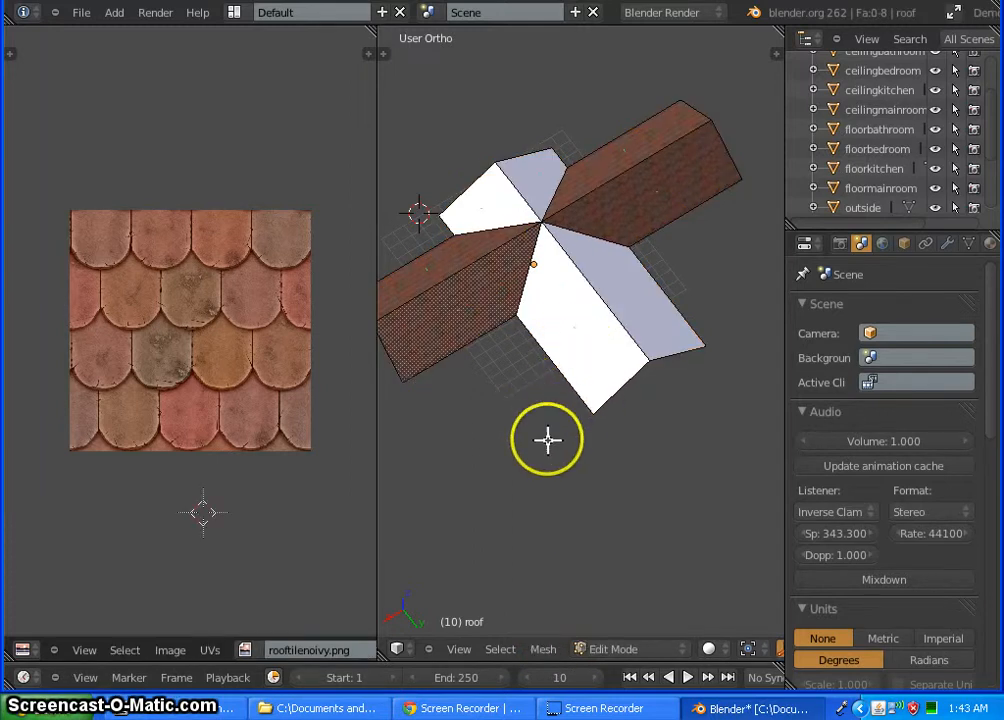
middle_click_drag(560, 421, 669, 357)
key("KP_3")
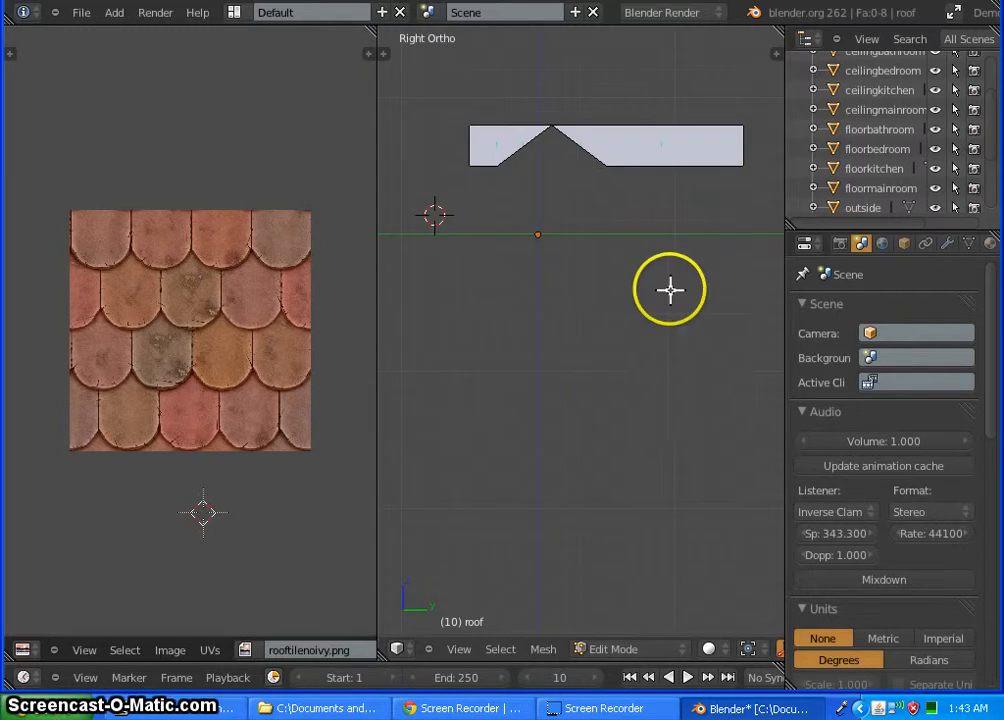
middle_click_drag(610, 224, 584, 366, "shift")
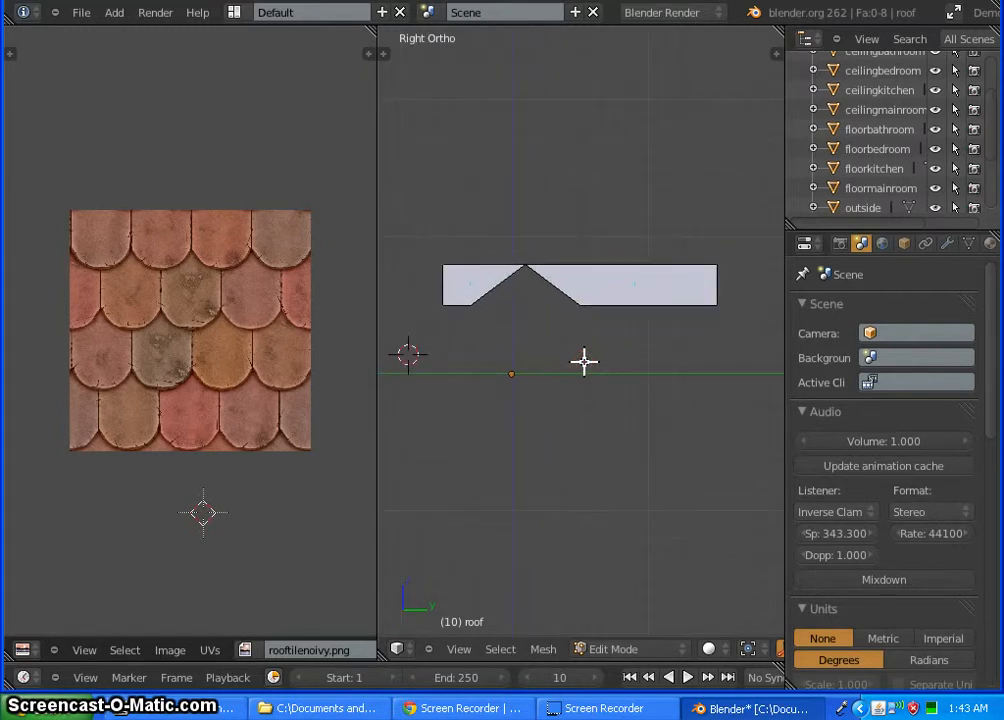
right_click(631, 284)
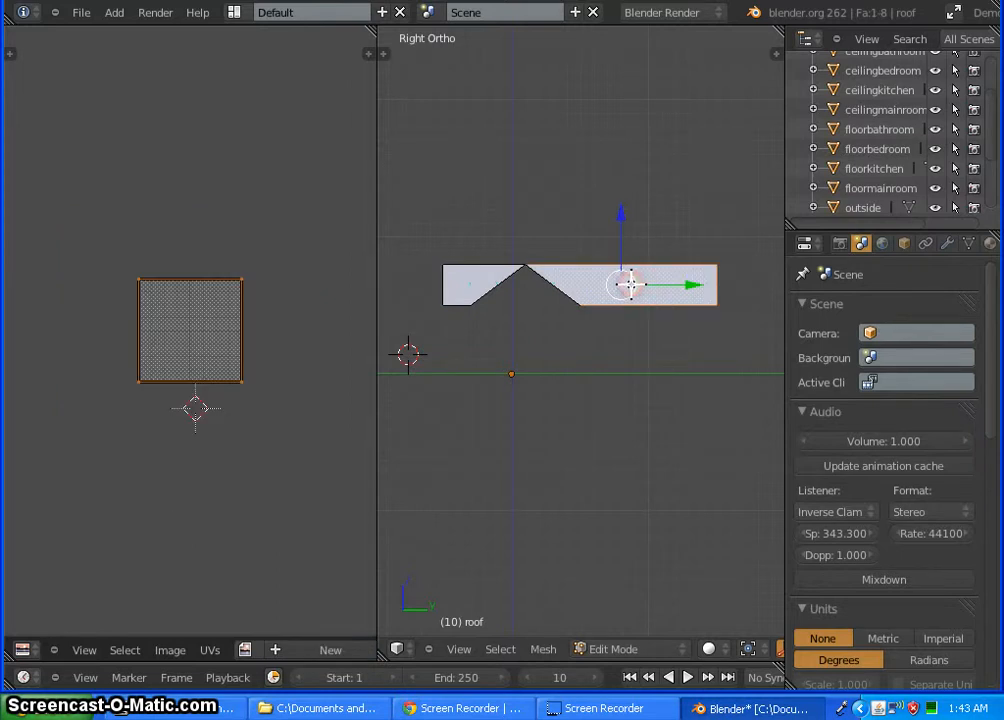
right_click(468, 277)
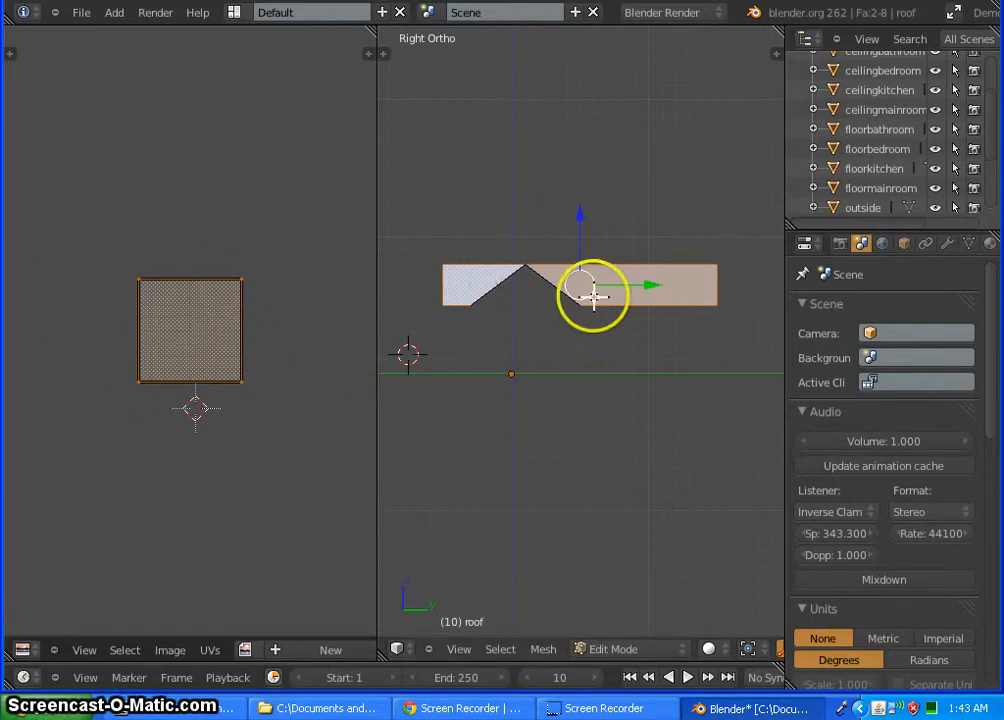
- Unwrap the two selected roof faces with Project From View
left_click(543, 652)
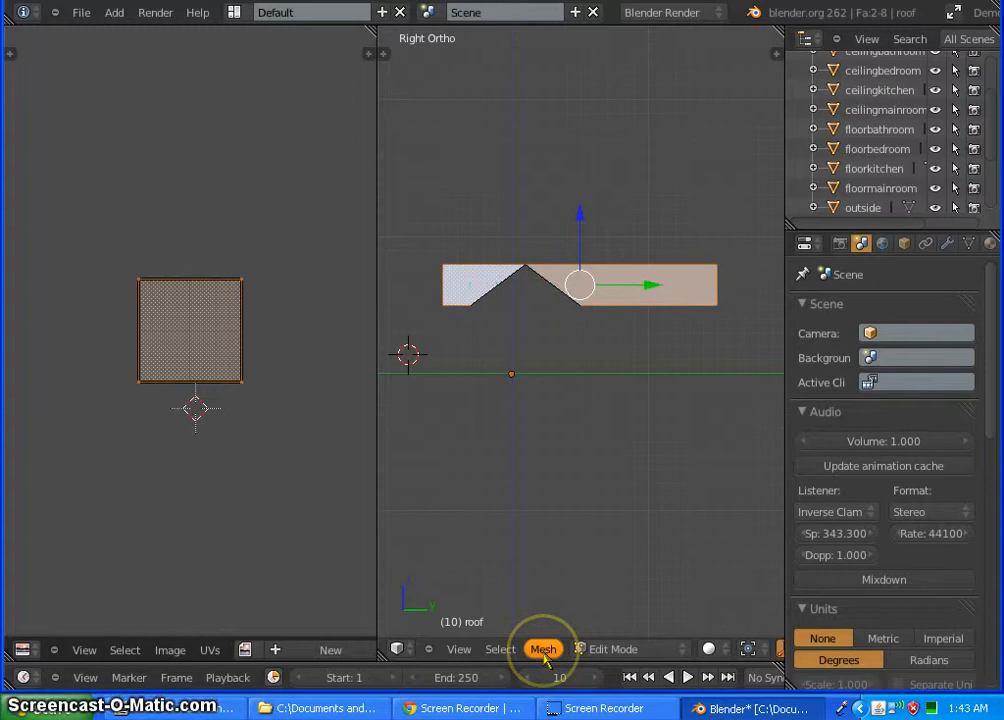
left_click(545, 648)
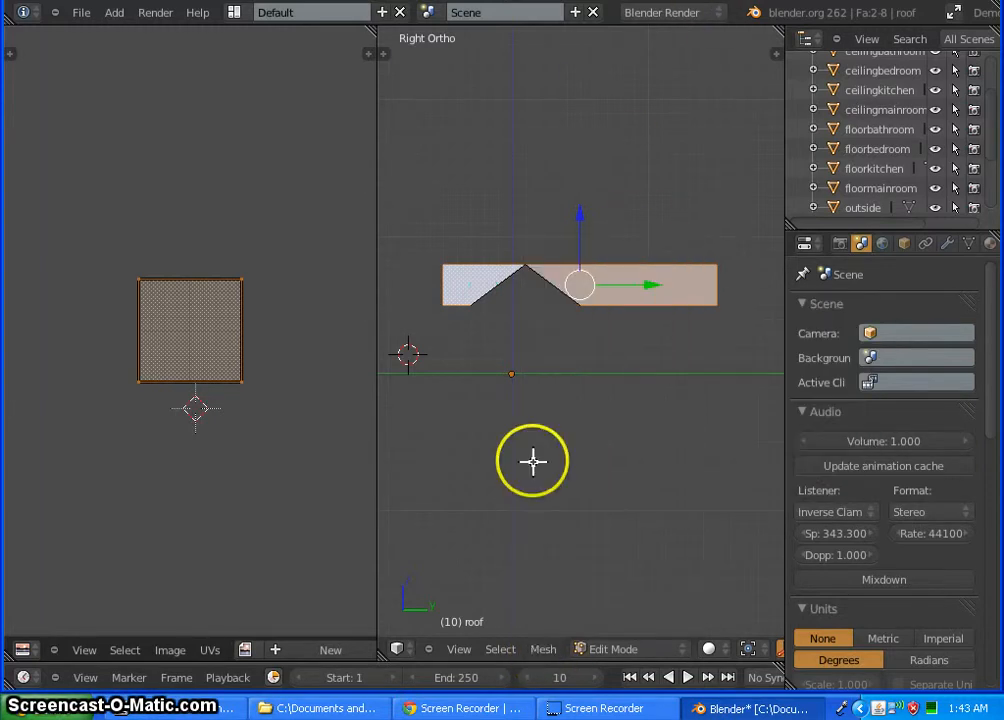
key("u")
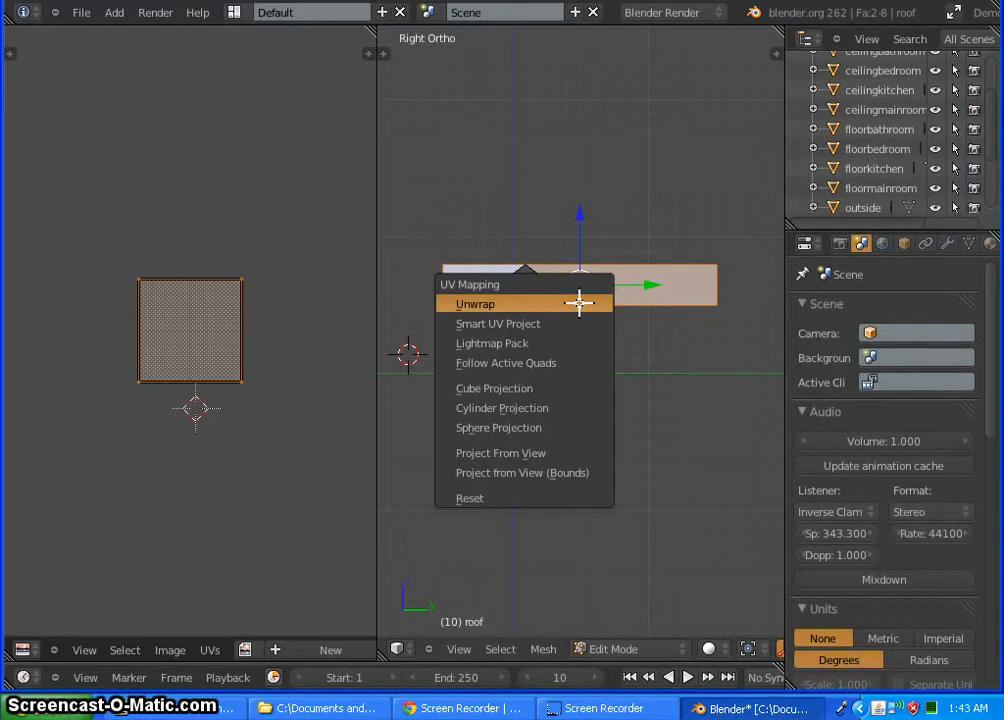
left_click(557, 453)
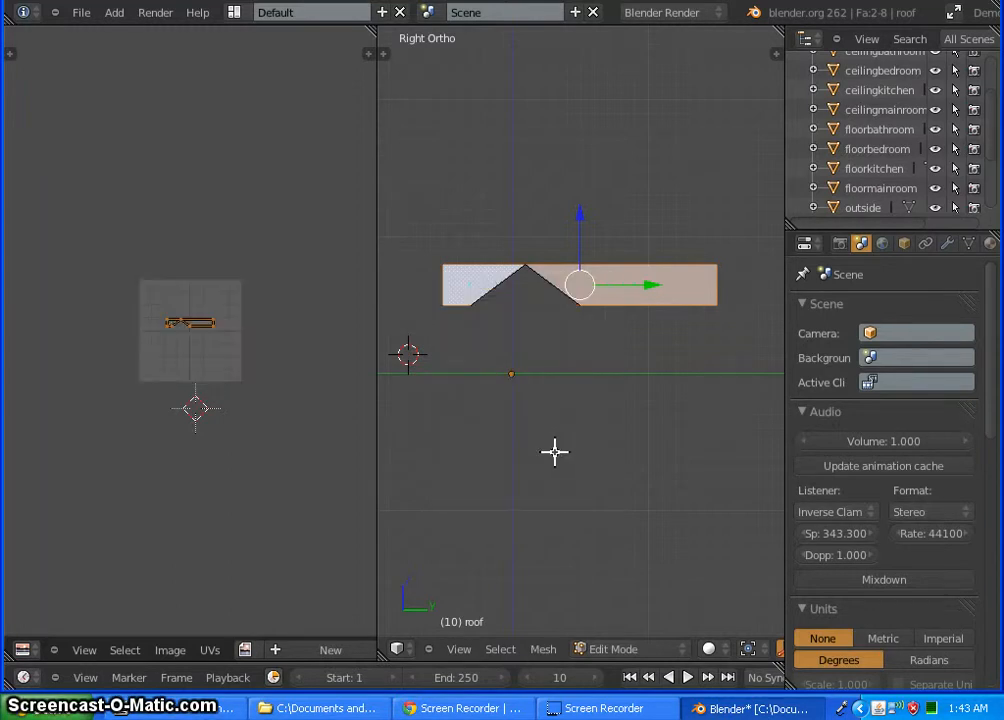
- Open rooftilenoivy.png from the recent textures folder as the image for the selected roof faces
left_click(170, 650)
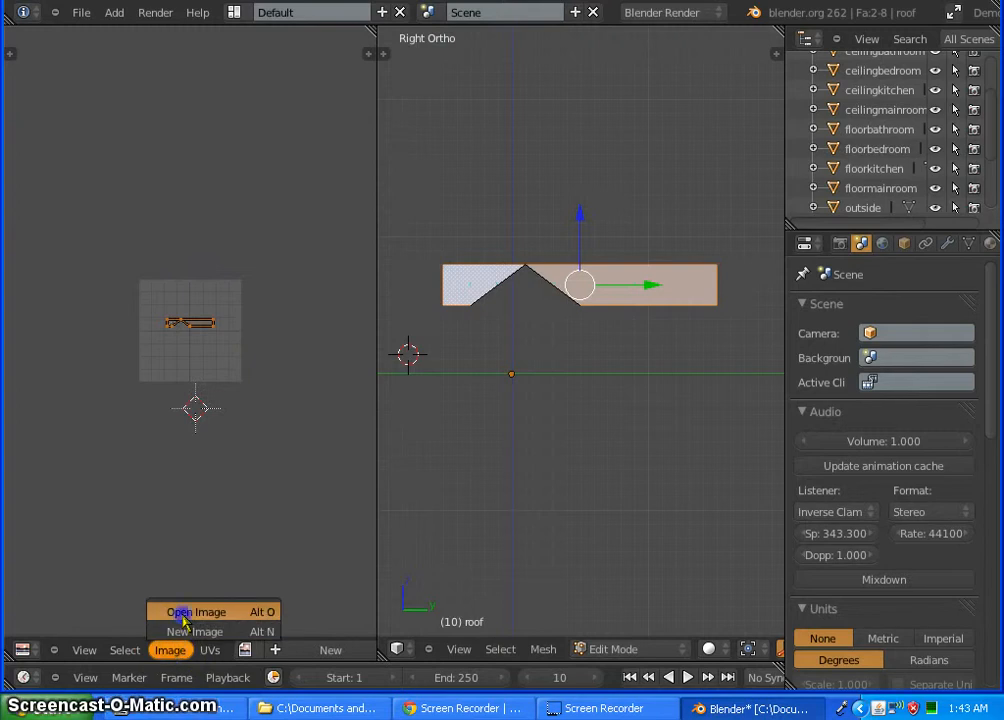
left_click(162, 611)
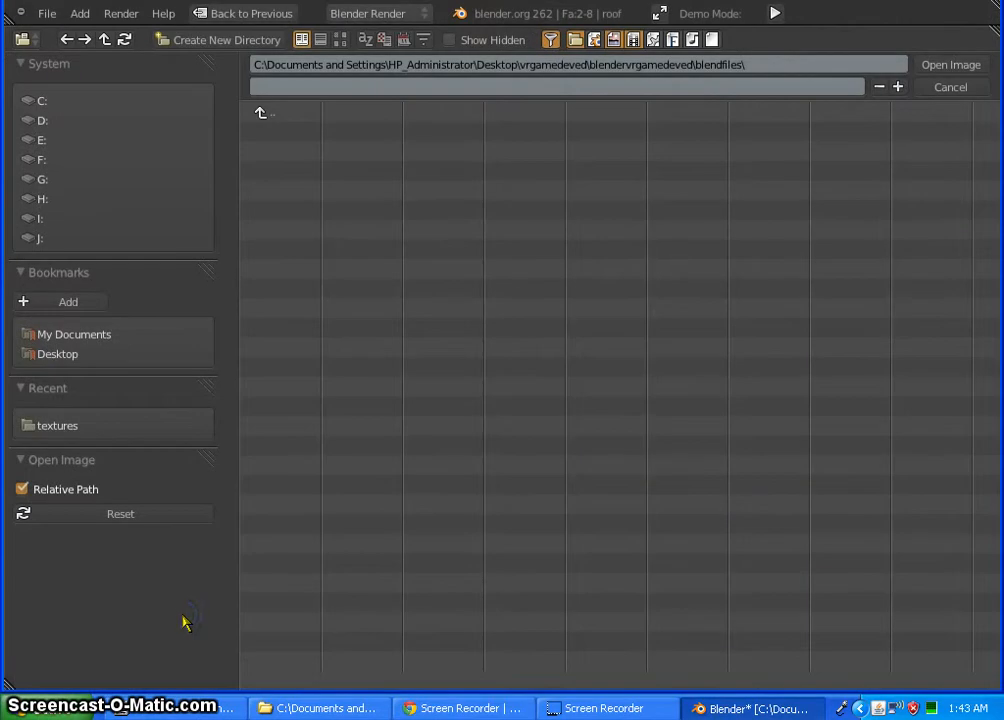
left_click(101, 428)
left_click_drag(410, 661, 740, 654)
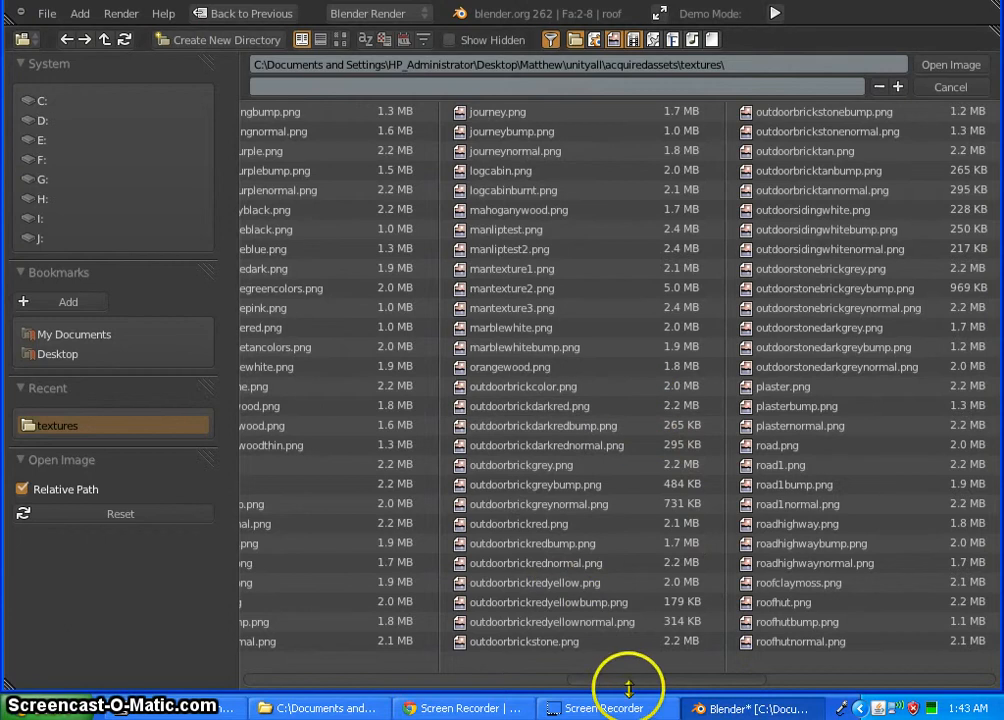
left_click_drag(650, 683, 806, 677)
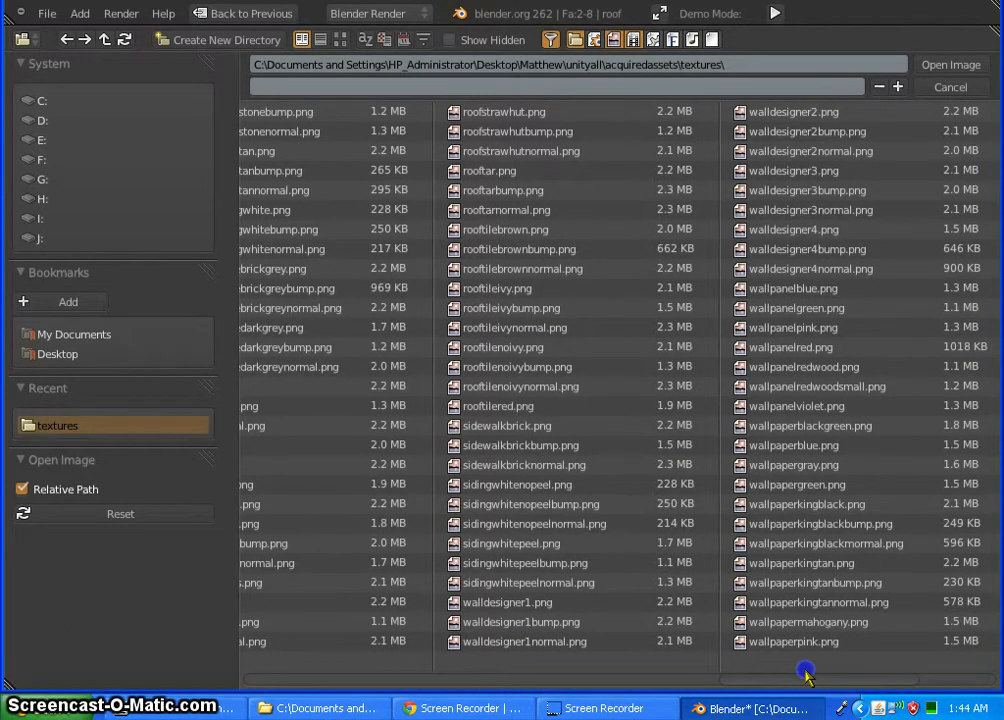
double_click(603, 350)
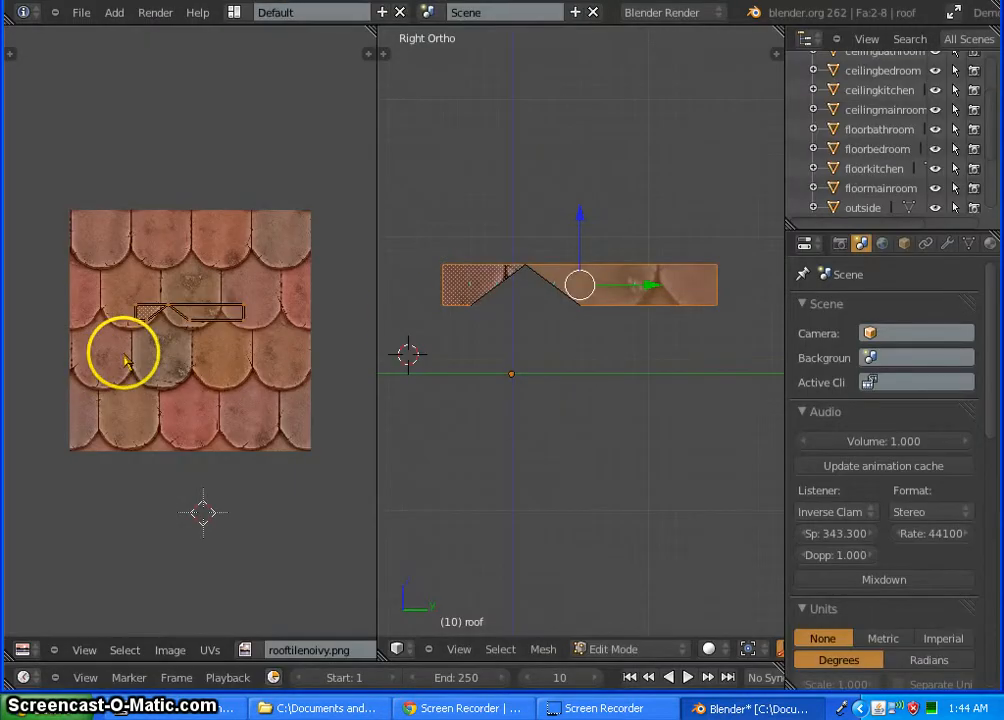
- Scale the projected UVs by about -19.73 on both axes so the roof tiles repeat across the faces
left_click(170, 316)
key("s")
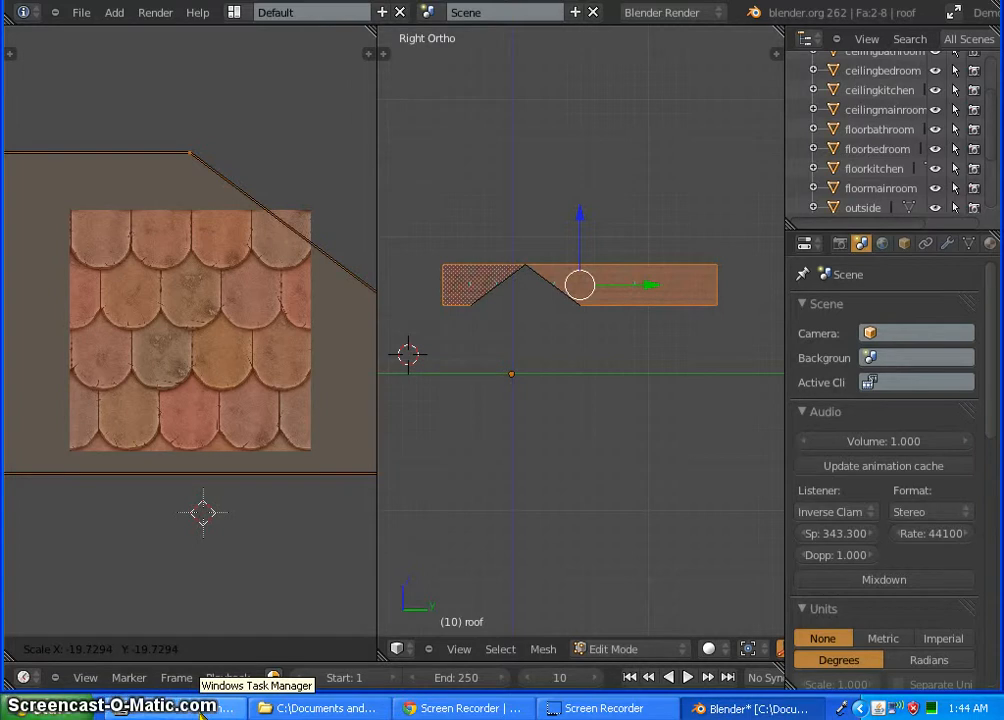
left_click(205, 707)
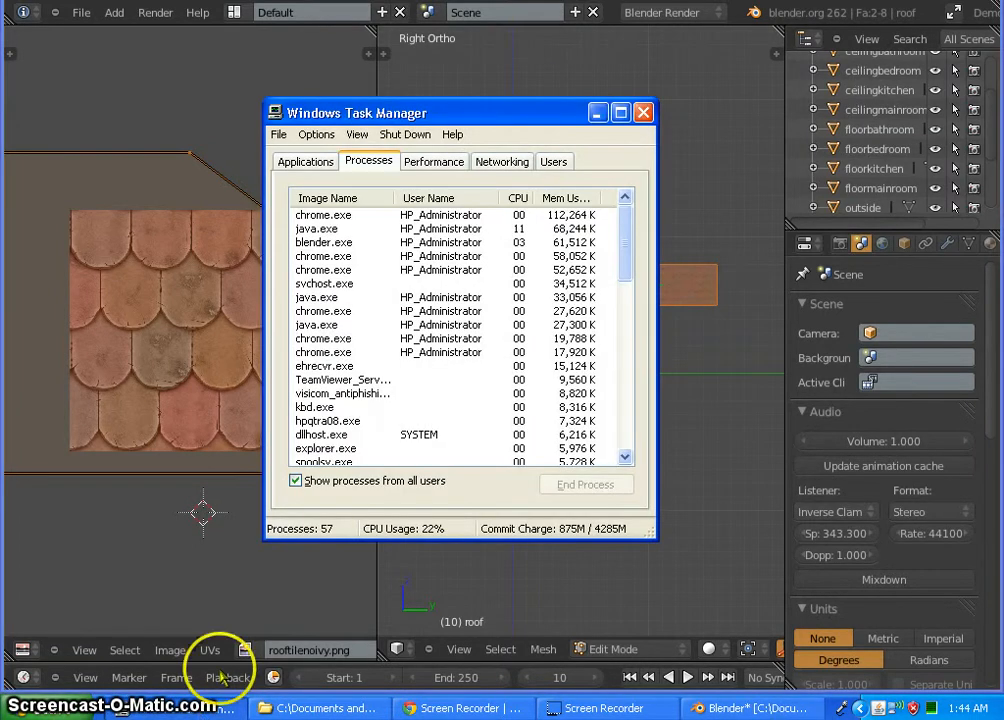
left_click(597, 112)
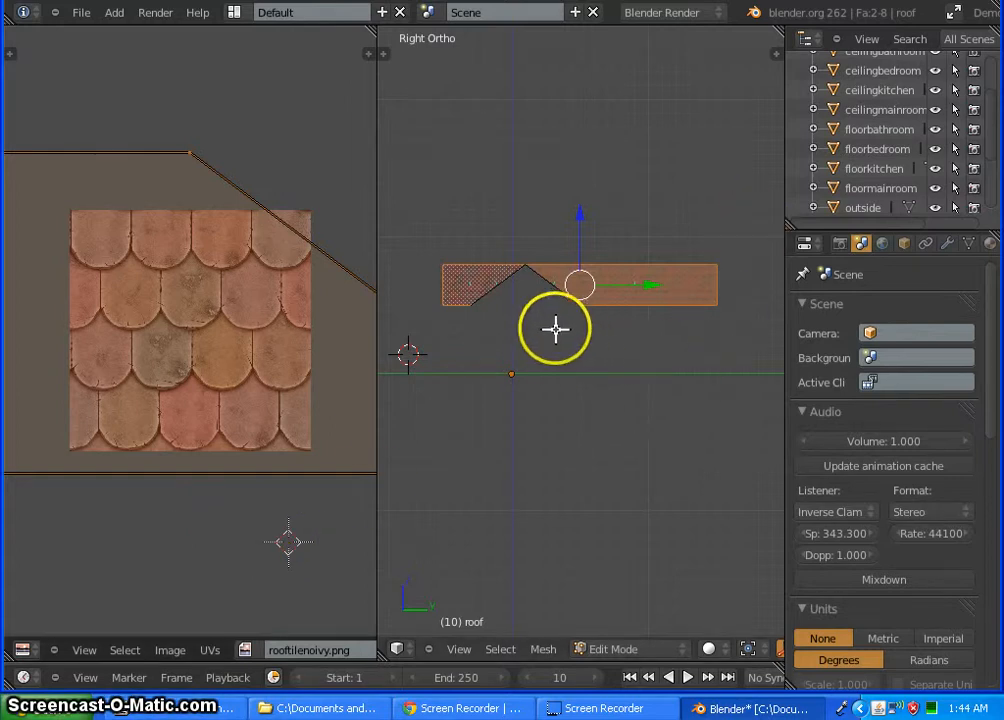
- Rotate the enlarged UVs 180 degrees to turn the tiles on the roof faces the right way up
middle_click_drag(556, 332, 511, 421)
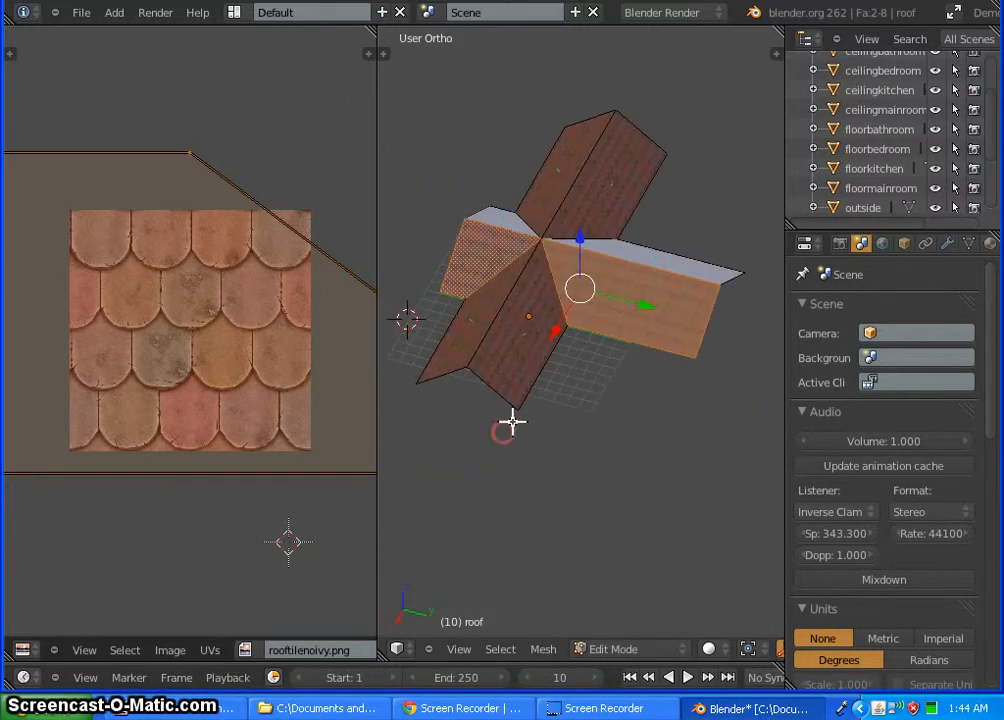
scroll(660, 285, "up", 5)
scroll(636, 298, "up", 2)
scroll(610, 287, "down", 3)
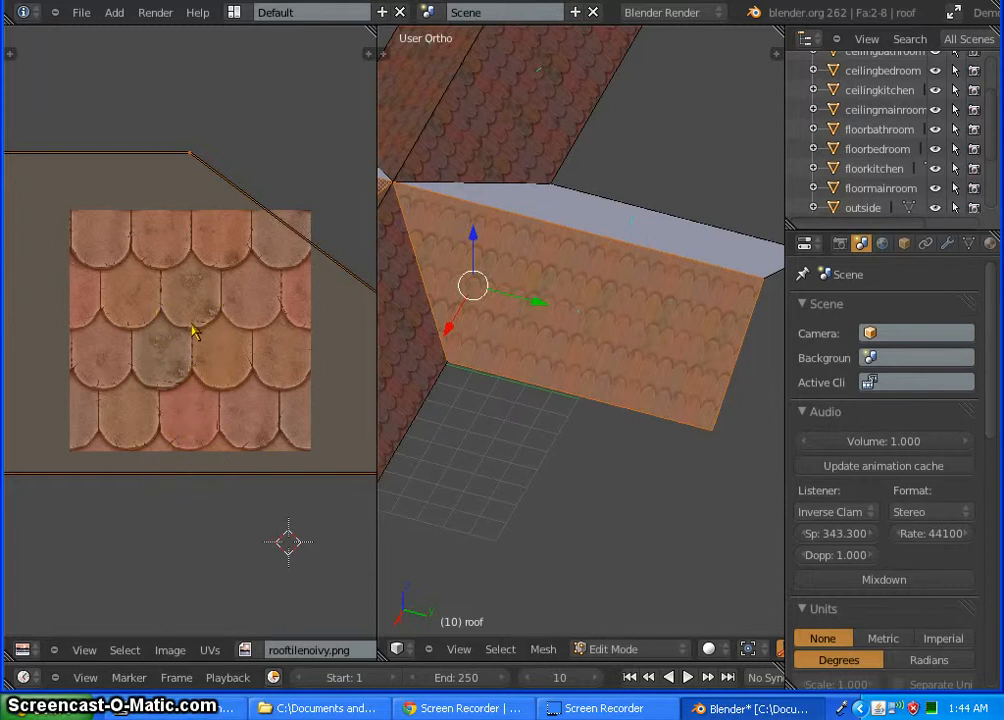
key("r")
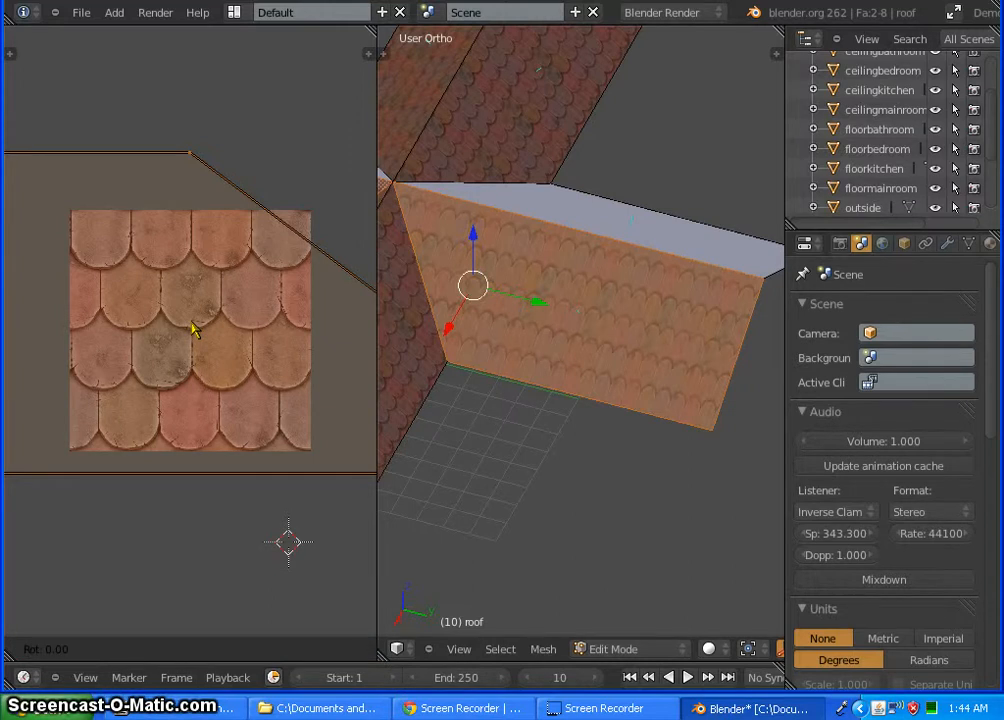
type("180")
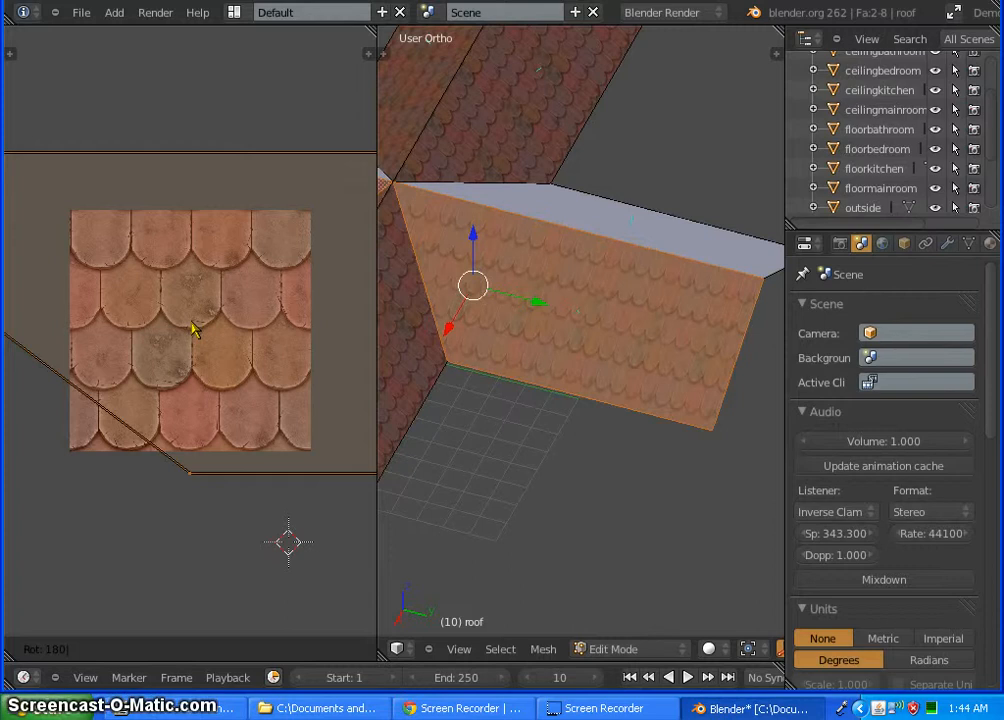
left_click(191, 323)
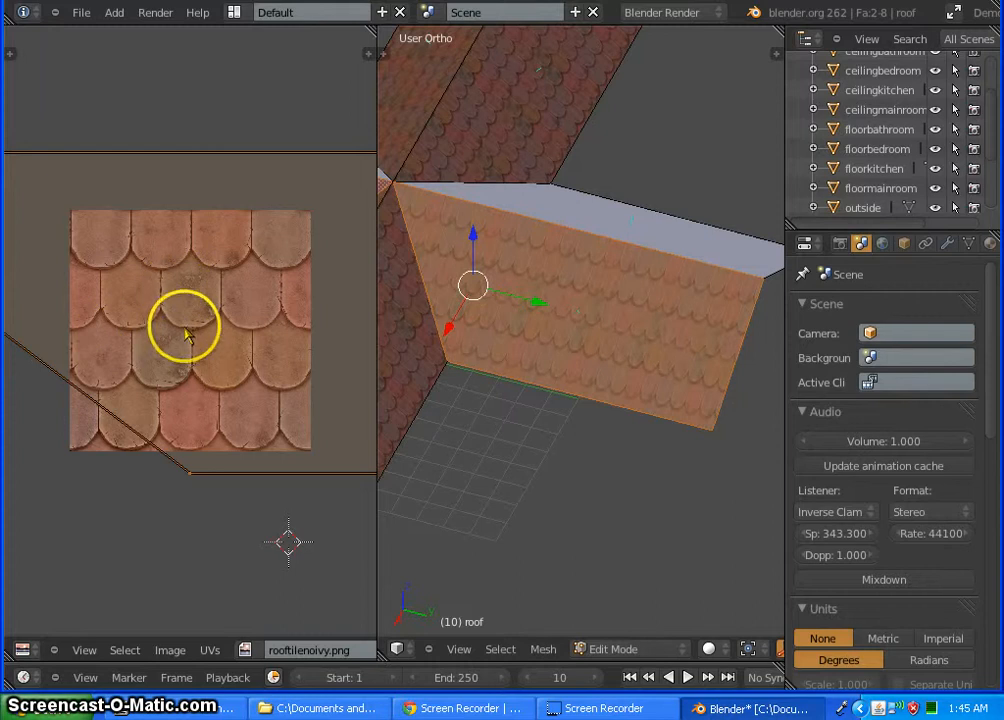
- Scale the roof faces' UVs by about 1.34 along Y
key("s")
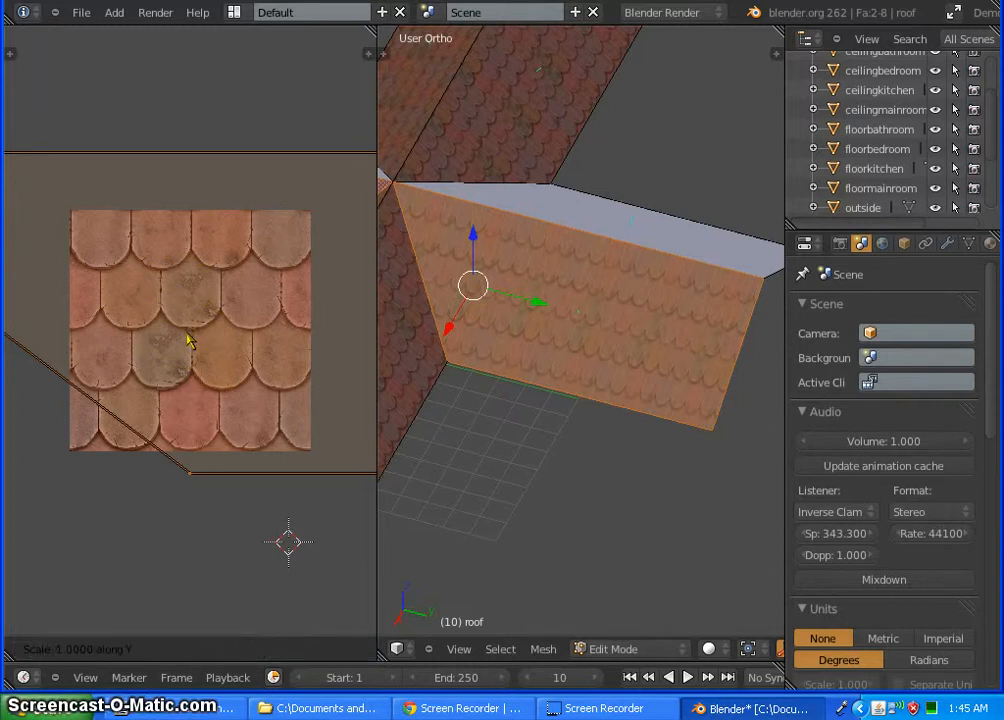
key("y")
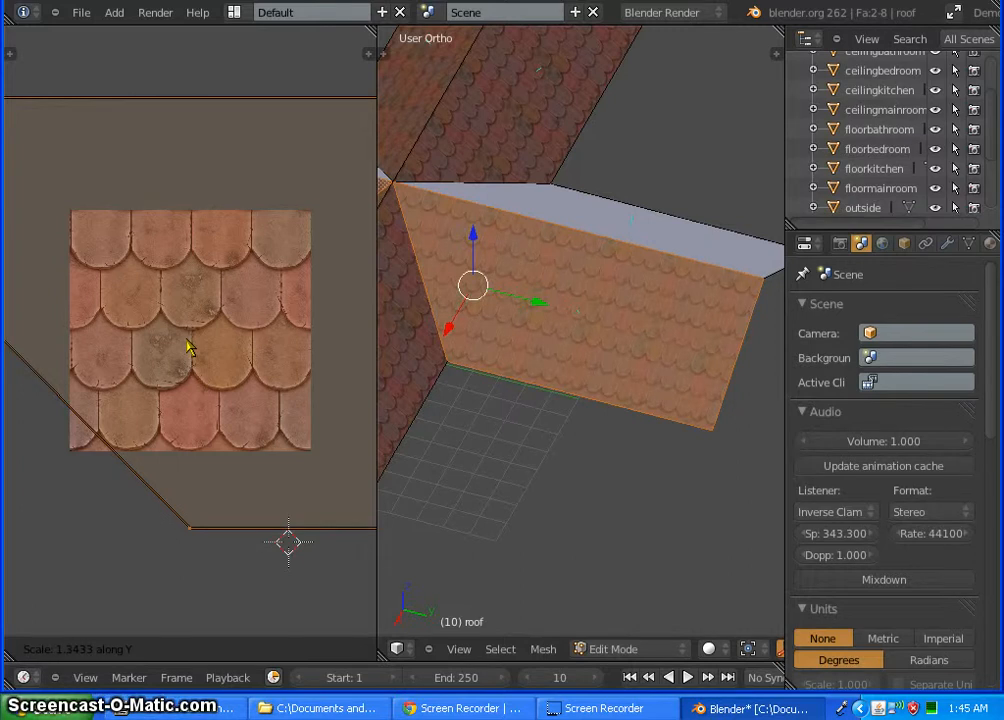
left_click(188, 346)
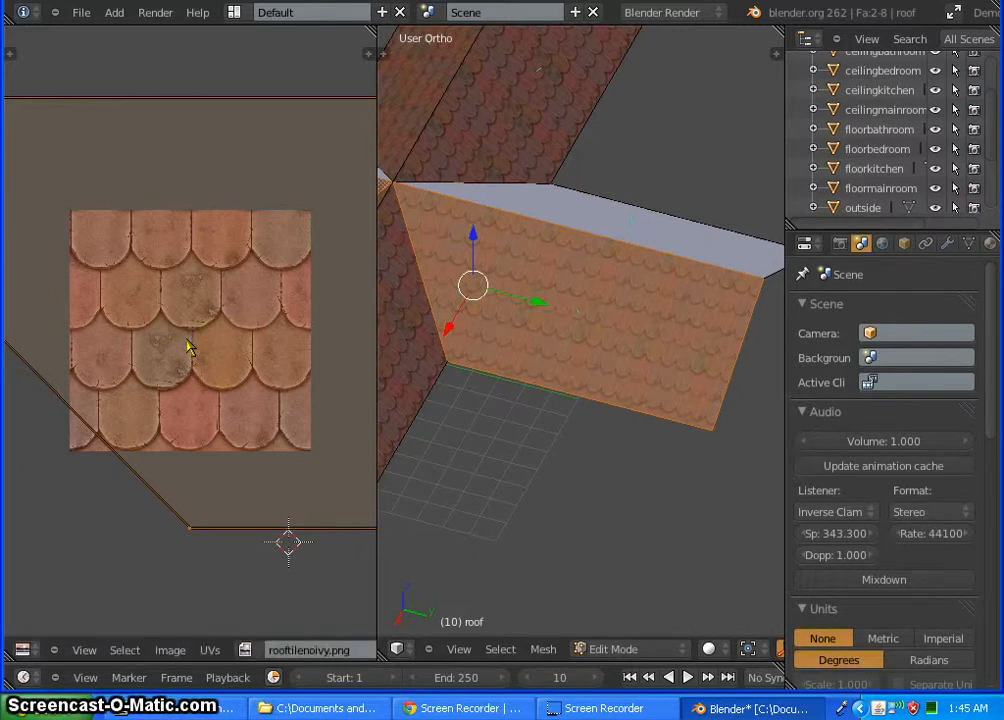
- Scale the roof faces' UVs by about 0.775 along X to widen the tiles
mouse_move(558, 435)
middle_mouse_down()
mouse_move(506, 455)
mouse_move(416, 450)
mouse_move(538, 428)
mouse_move(556, 439)
middle_mouse_up()
left_click(209, 352)
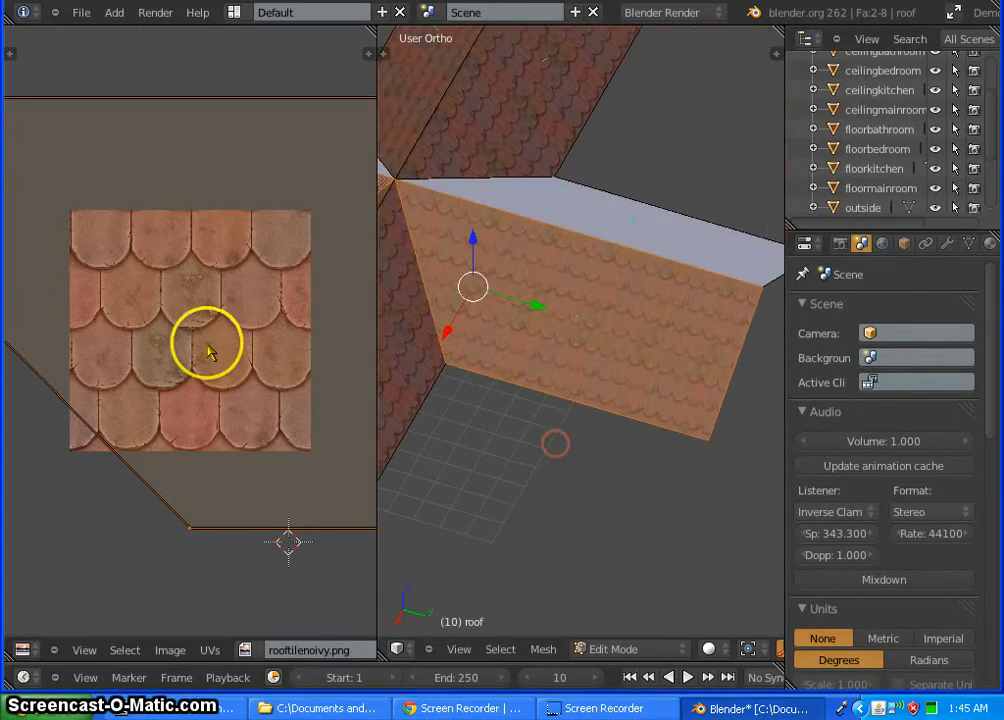
key("s")
key("x")
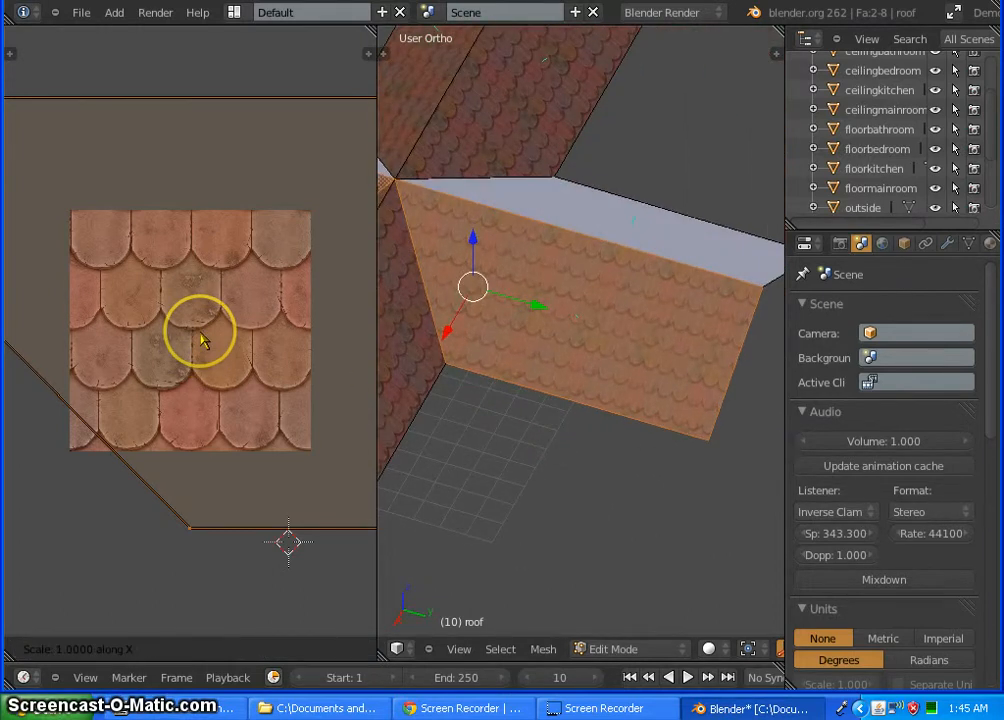
key("0")
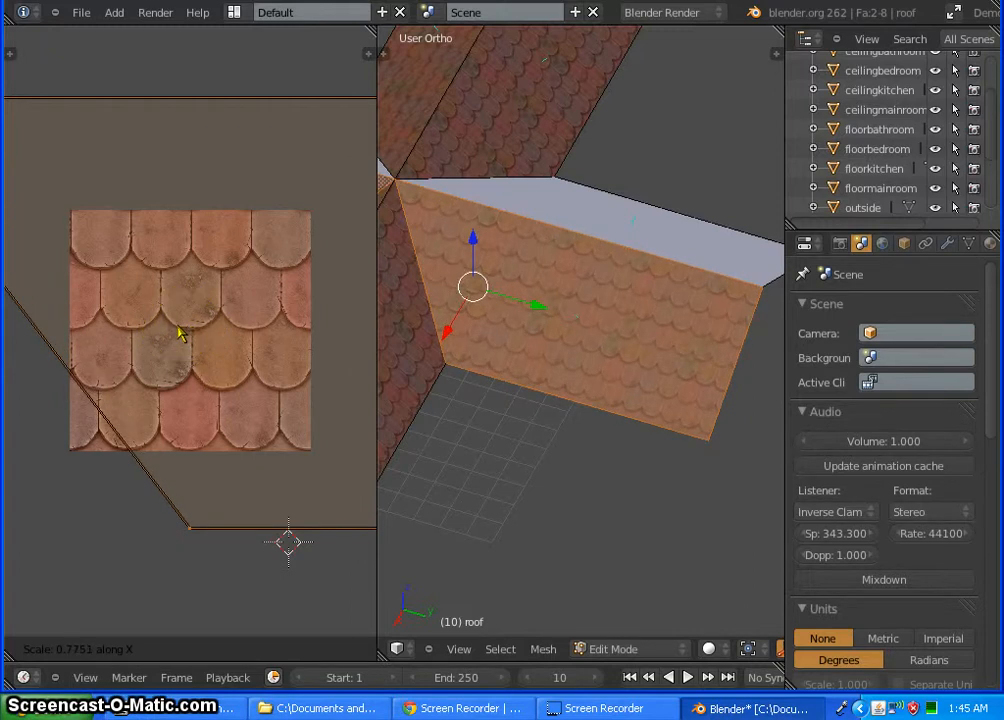
left_click(180, 333)
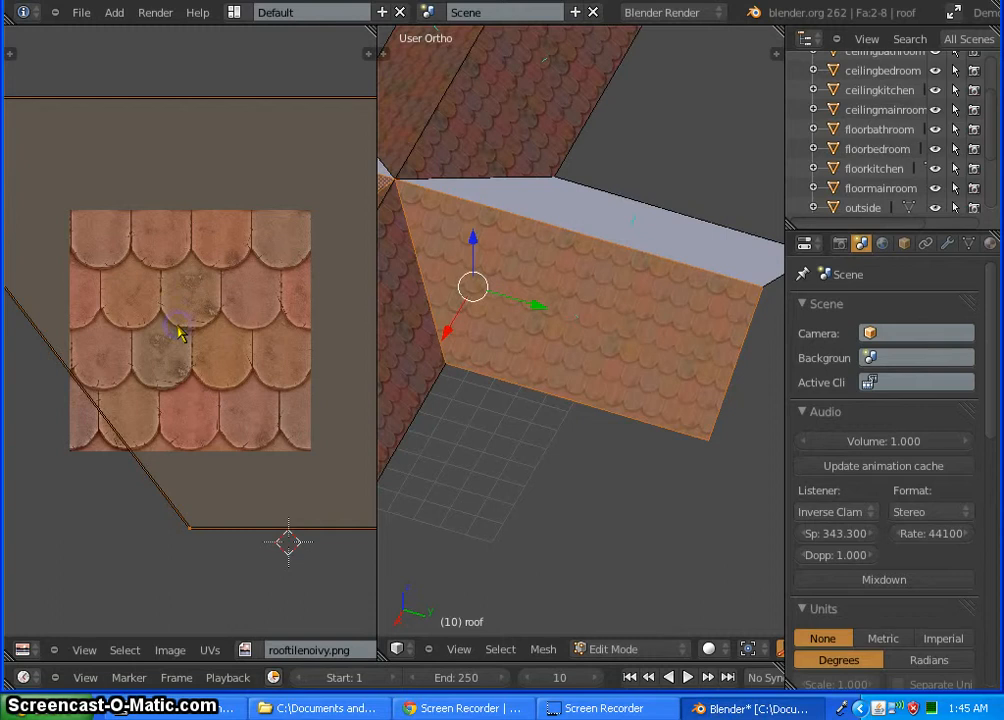
- Select both untextured faces on the opposite side of the roof from the left orthographic view
middle_click_drag(643, 461, 489, 482)
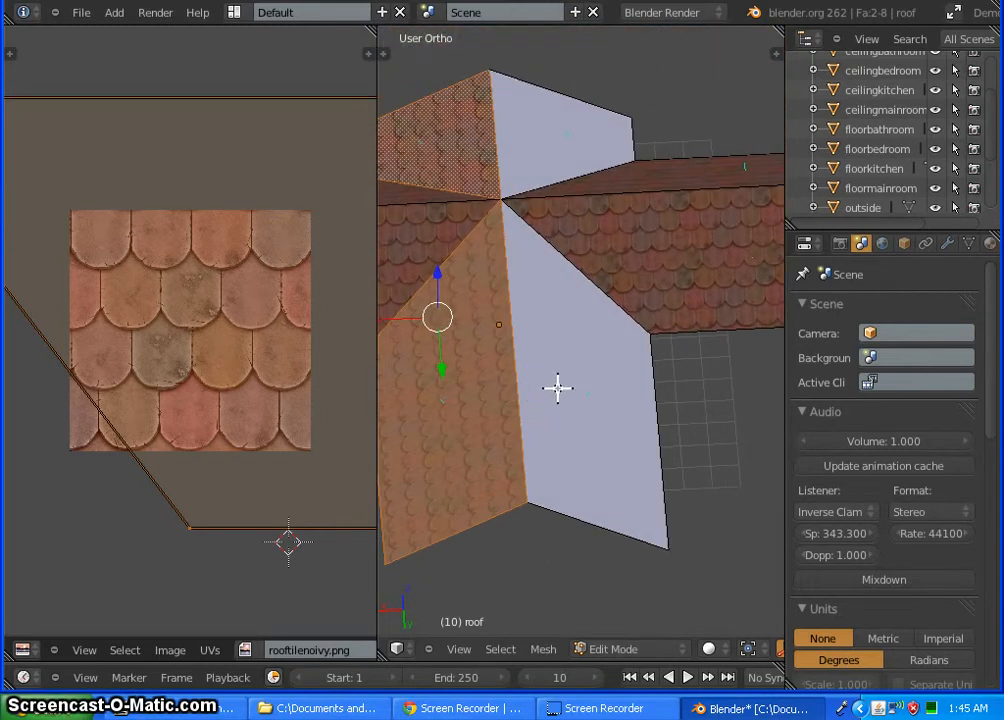
key("ctrl+KP_3")
left_click(567, 247)
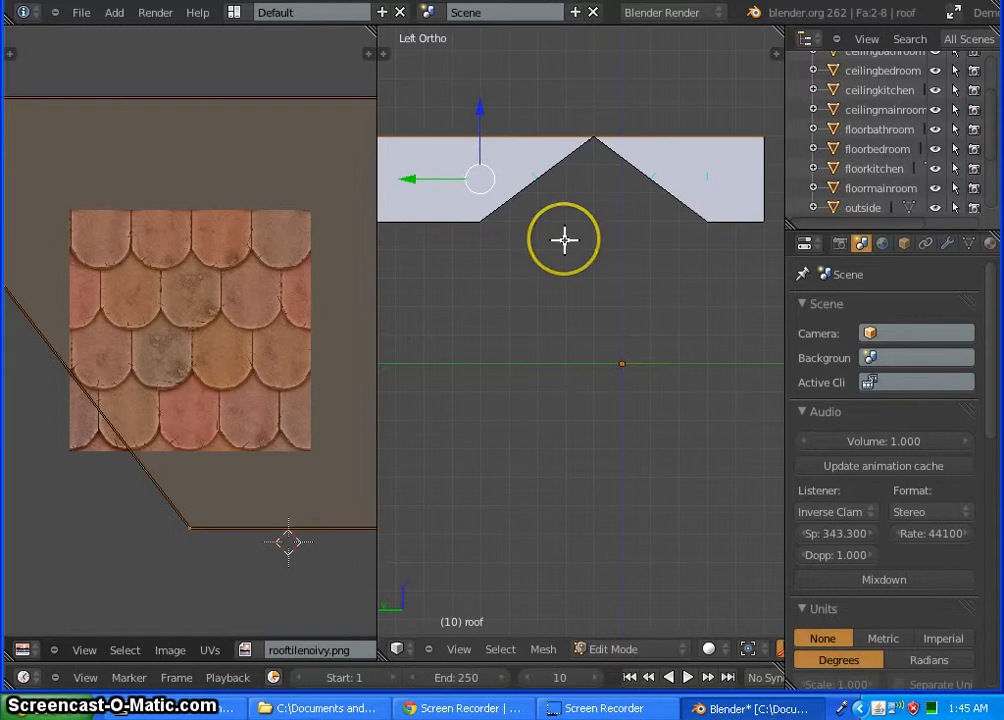
mouse_move(575, 217)
middle_mouse_down("shift")
mouse_move(606, 343)
mouse_move(567, 248)
middle_mouse_up("shift")
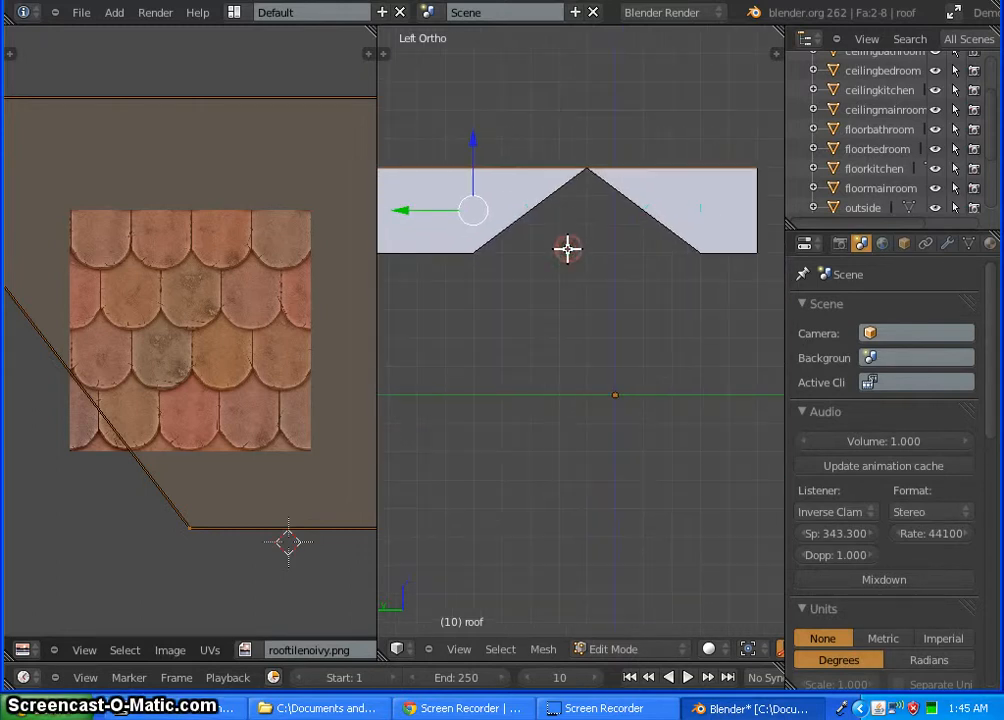
left_click(446, 202)
right_click(444, 201)
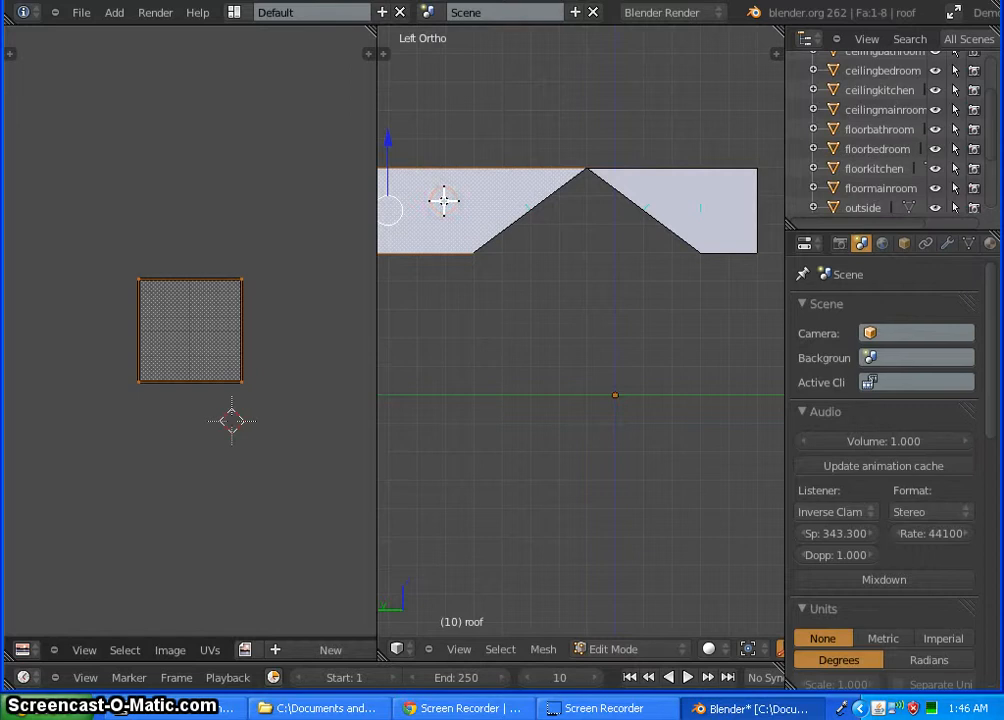
right_click(713, 204, "shift")
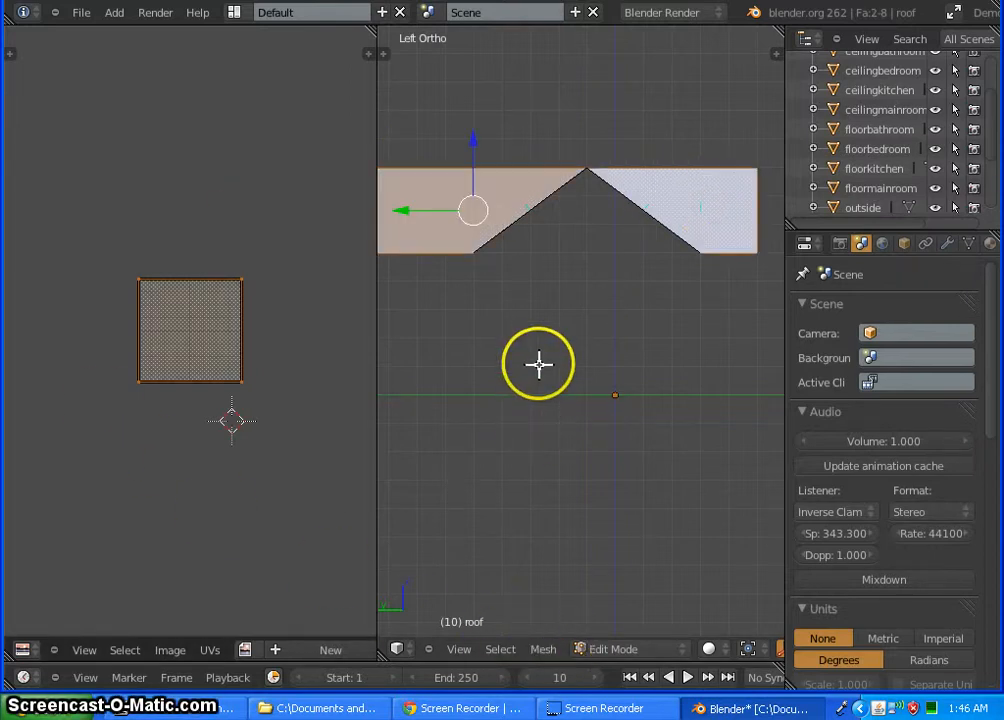
- Project the selected roof faces' UVs from the left view and open rooftilenoivy.png from the textures folder as their image
key("u")
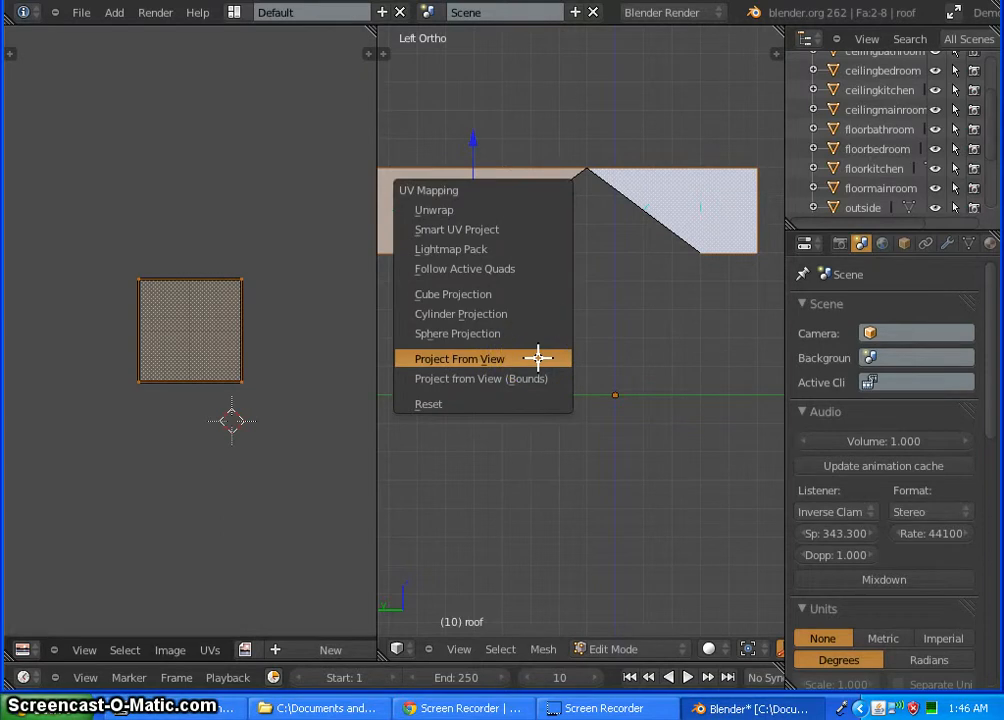
left_click(538, 357)
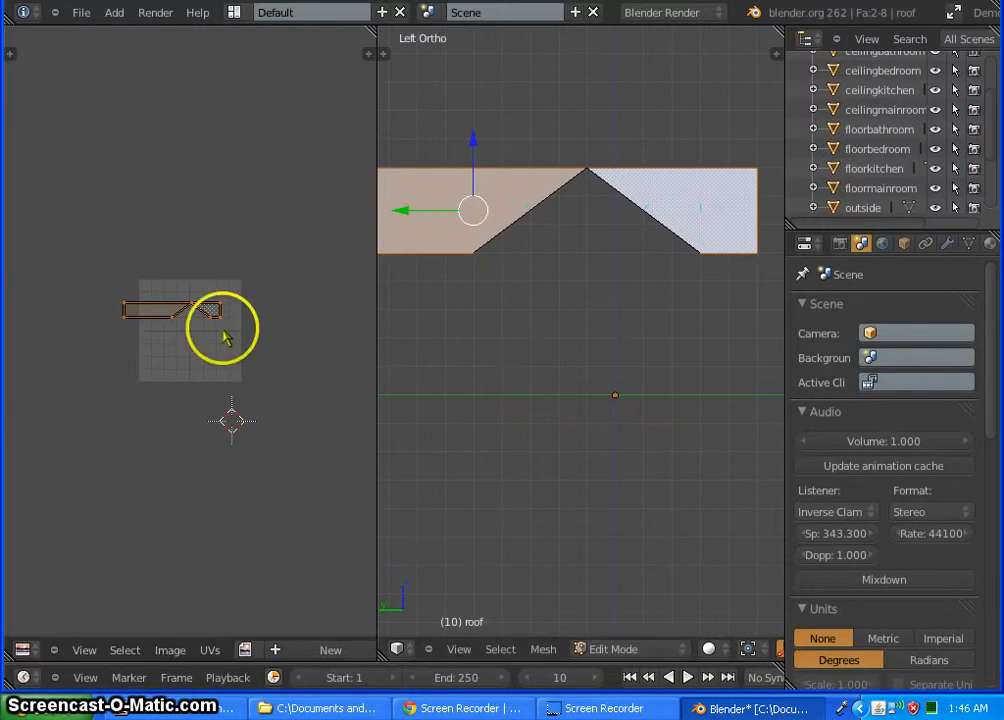
left_click(170, 650)
left_click(193, 613)
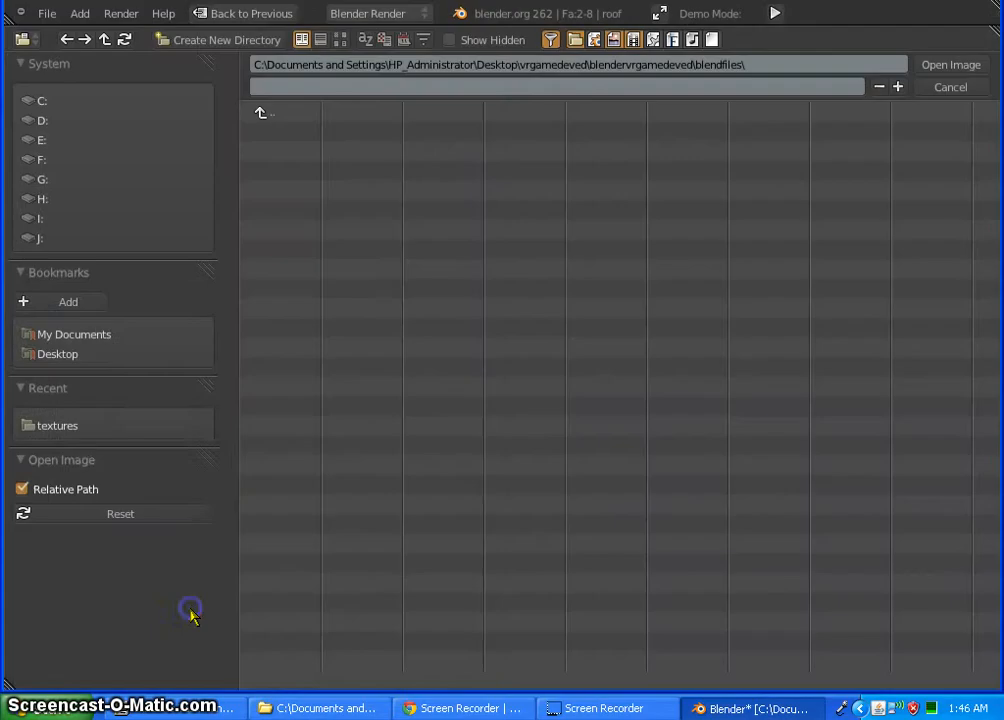
left_click(120, 426)
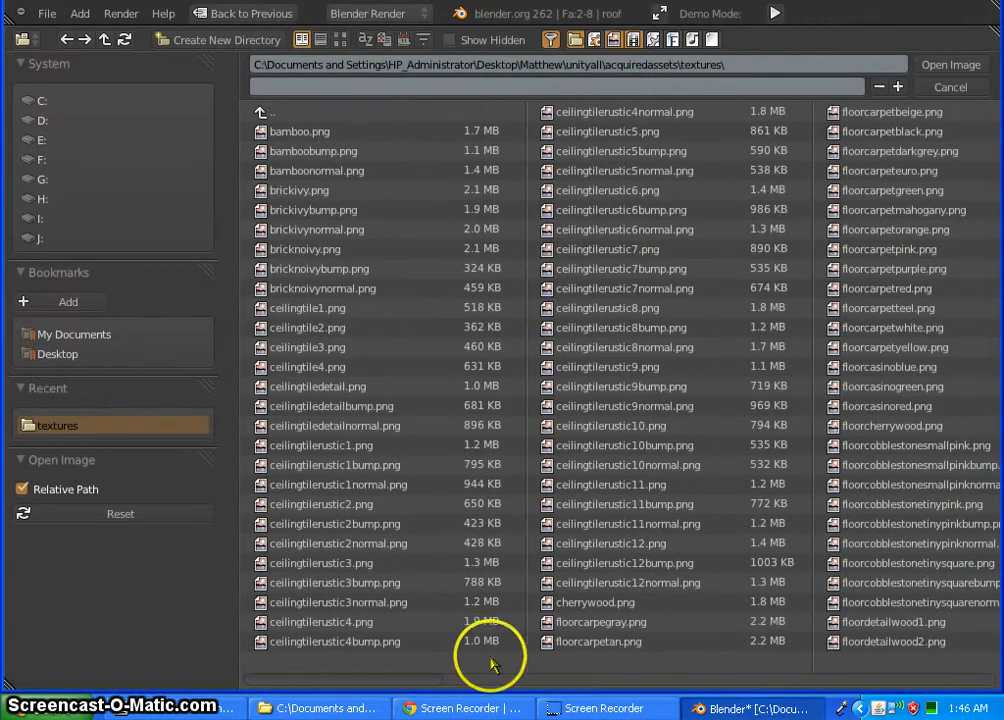
scroll(730, 645, "down", 5)
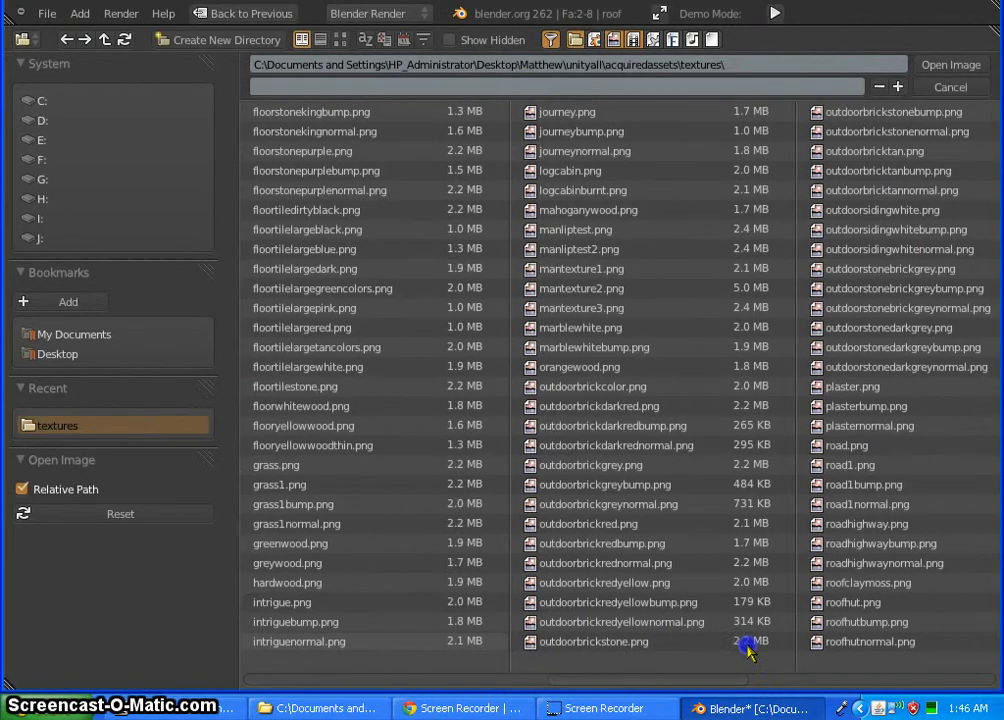
scroll(780, 648, "down", 5)
left_click_drag(870, 646, 875, 645)
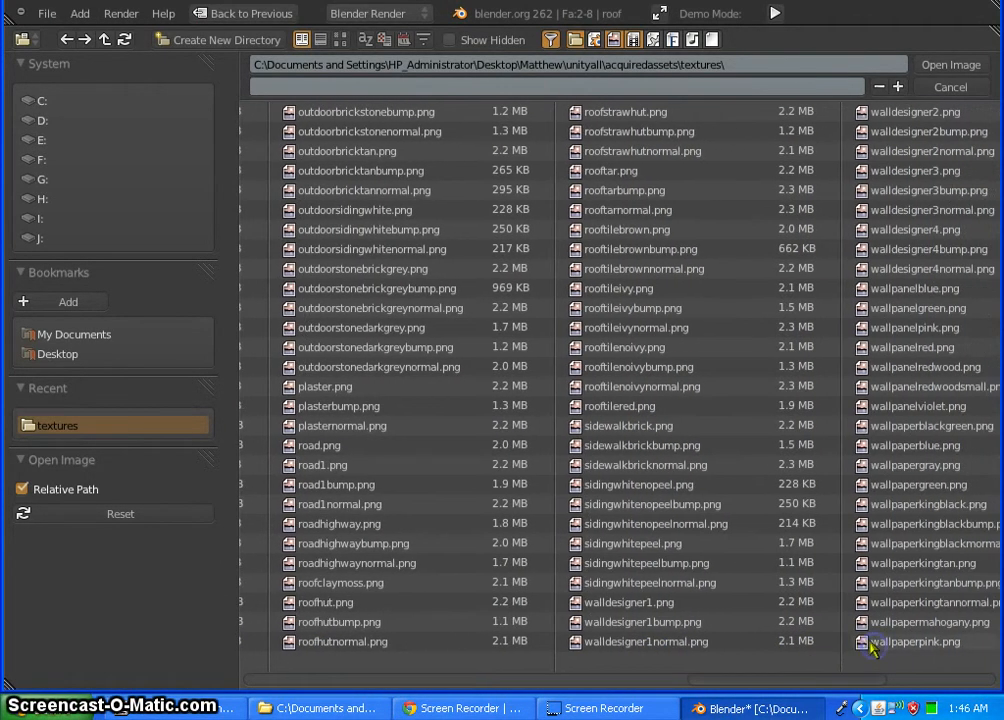
left_click(687, 350)
double_click(687, 350)
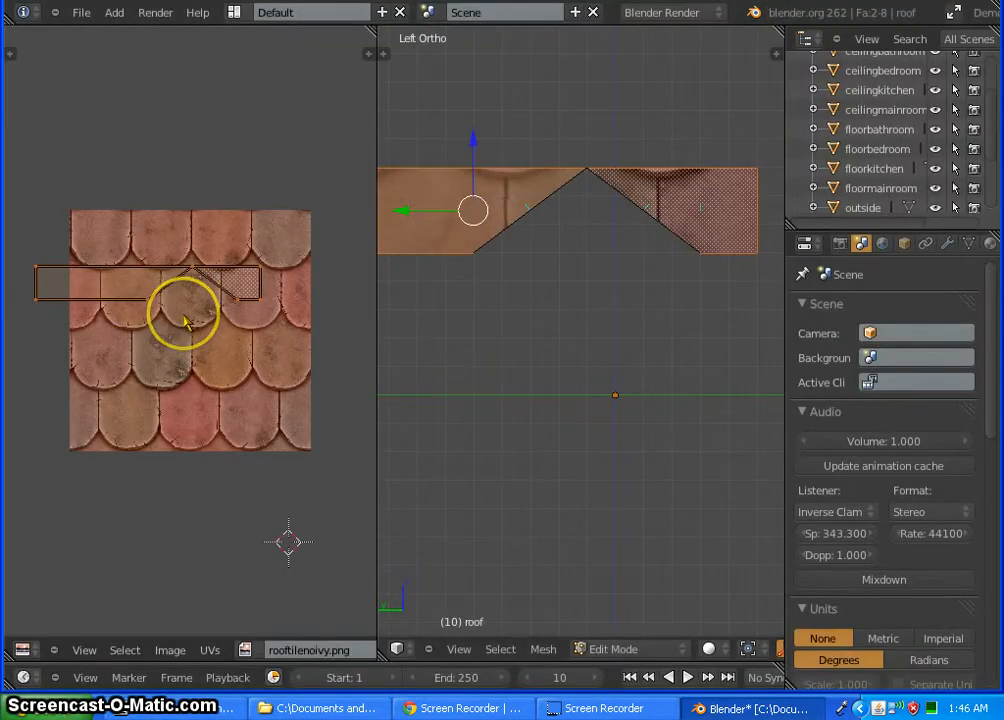
- Enlarge the projected UVs uniformly in two passes, the second by a factor of about 1.57, to shrink the tiles on the roof faces
key("s")
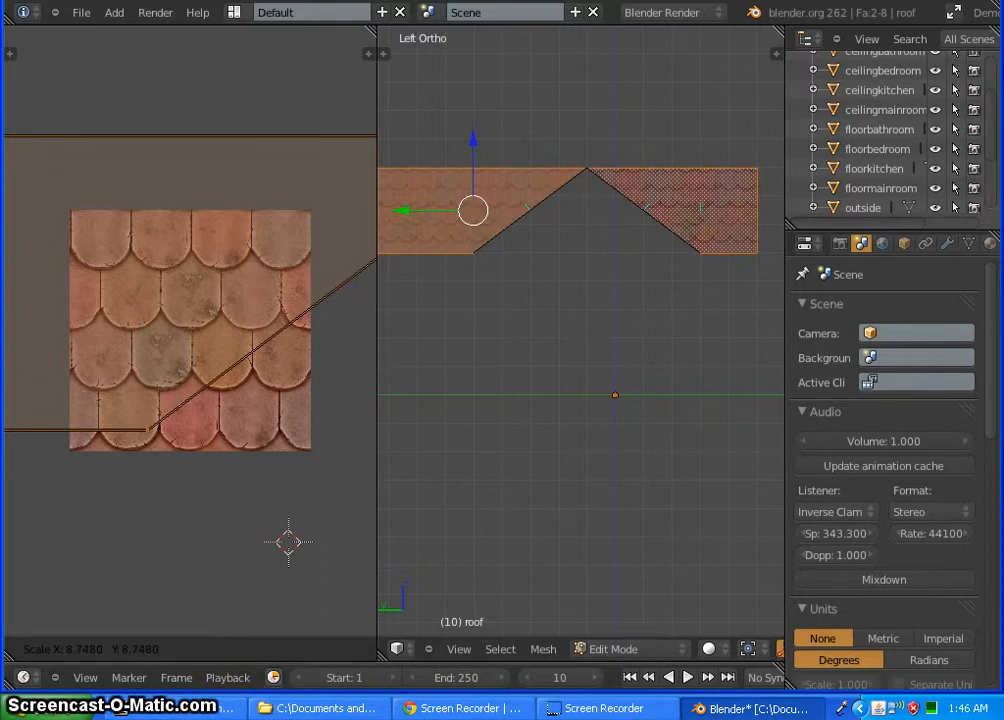
left_click(242, 610)
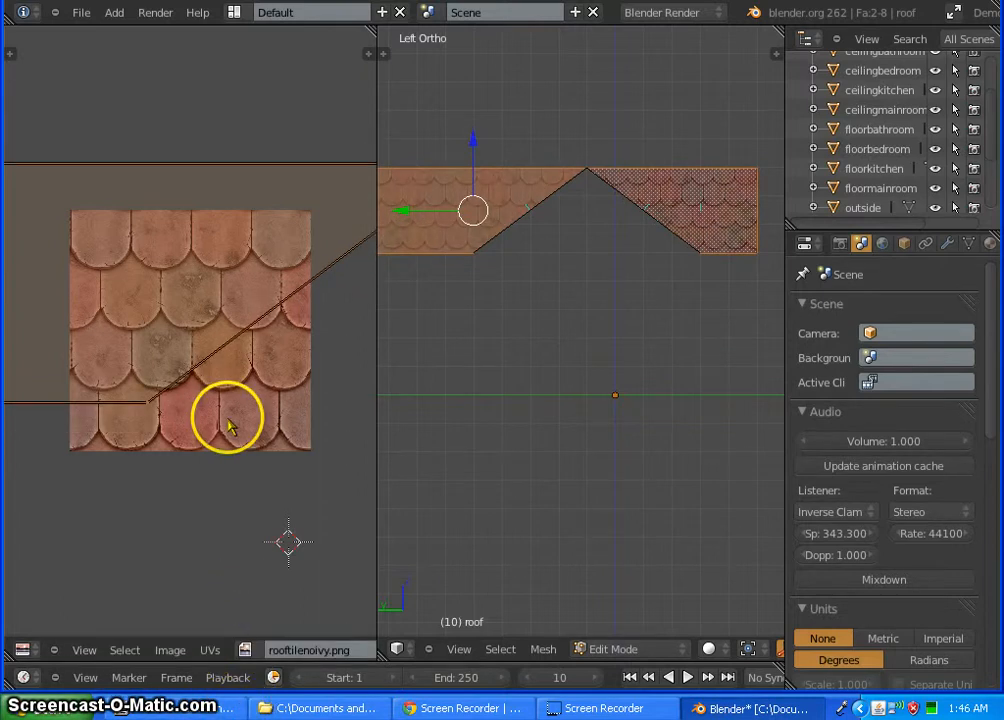
key("s")
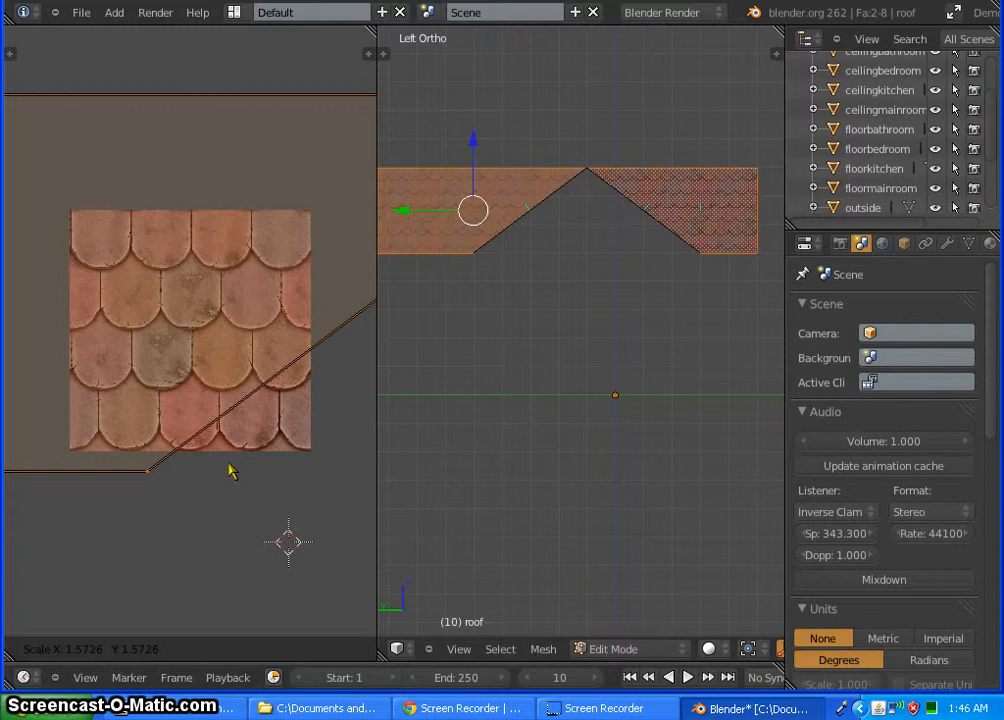
left_click(230, 471)
- Scale the selected roof faces' UVs by about 1.31 along Y to shorten the tiles
middle_click_drag(480, 316, 553, 433)
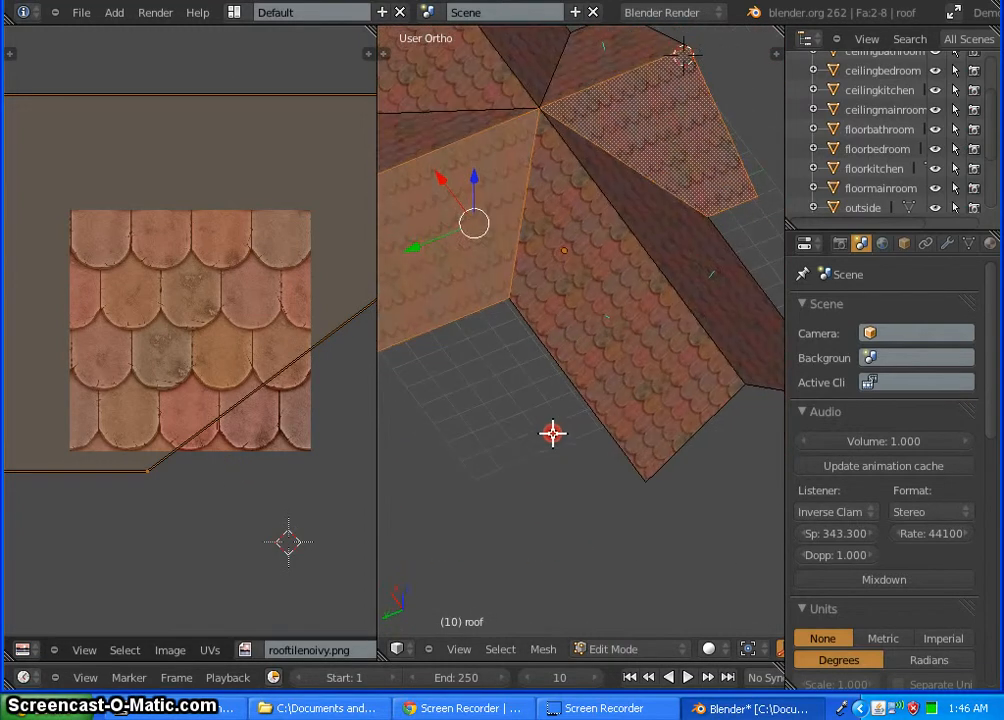
scroll(386, 237, "up", 6)
scroll(460, 236, "down", 4)
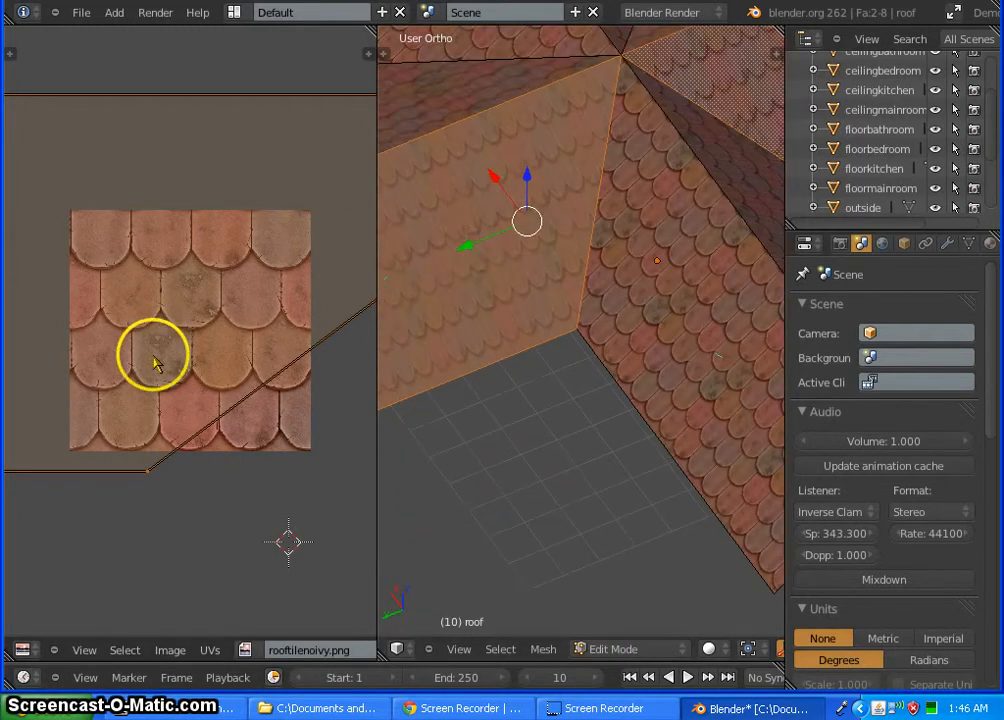
right_click(186, 305)
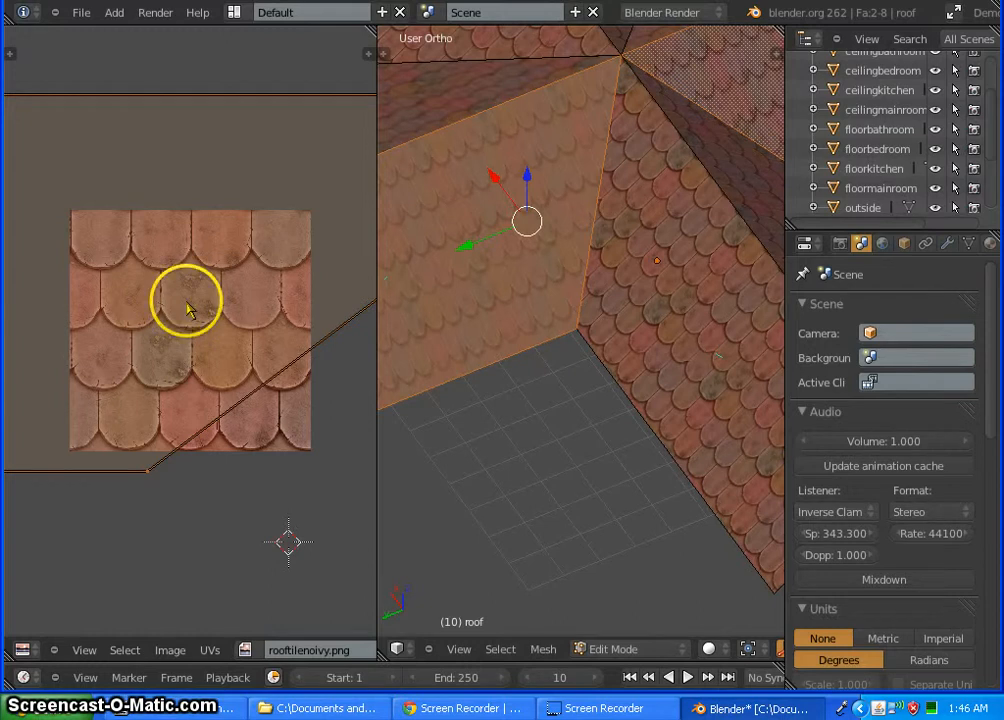
key("s")
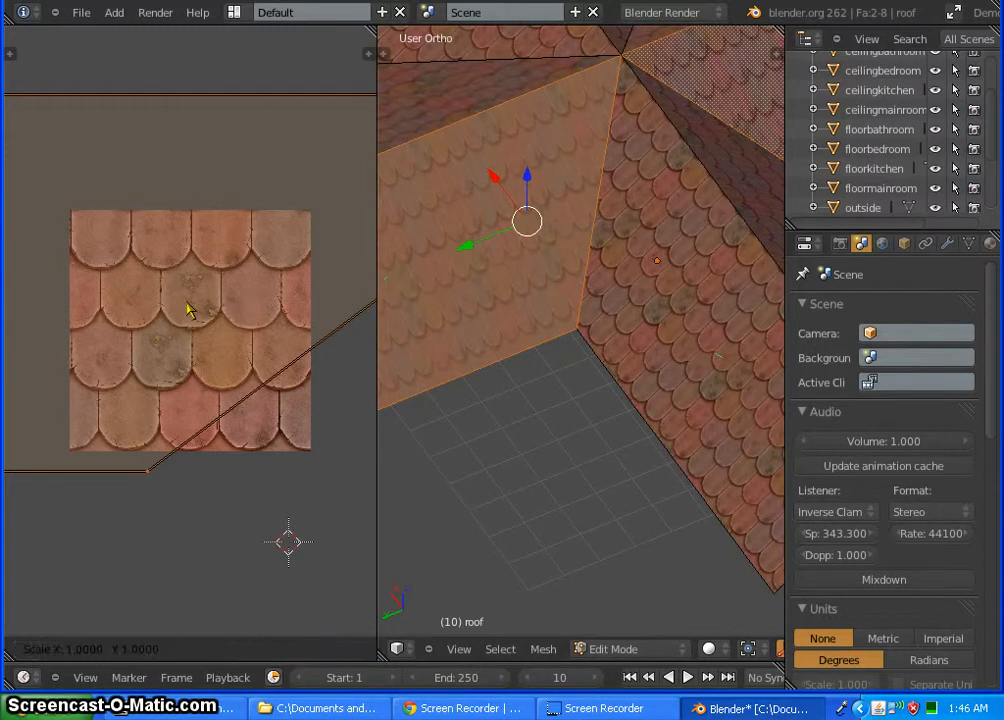
key("y")
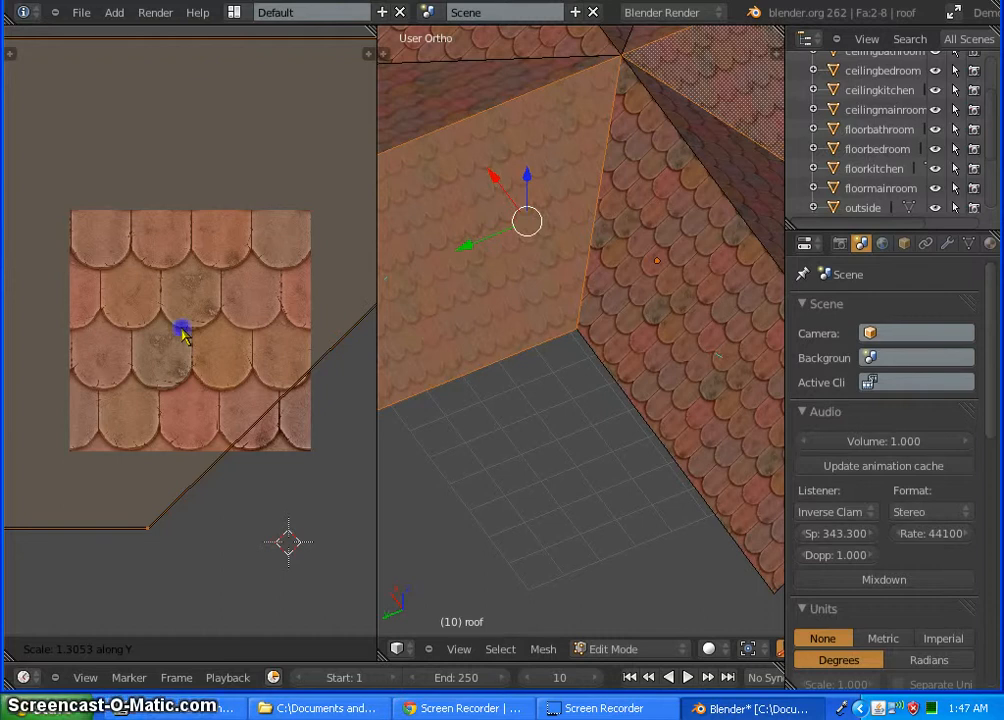
left_click(184, 337)
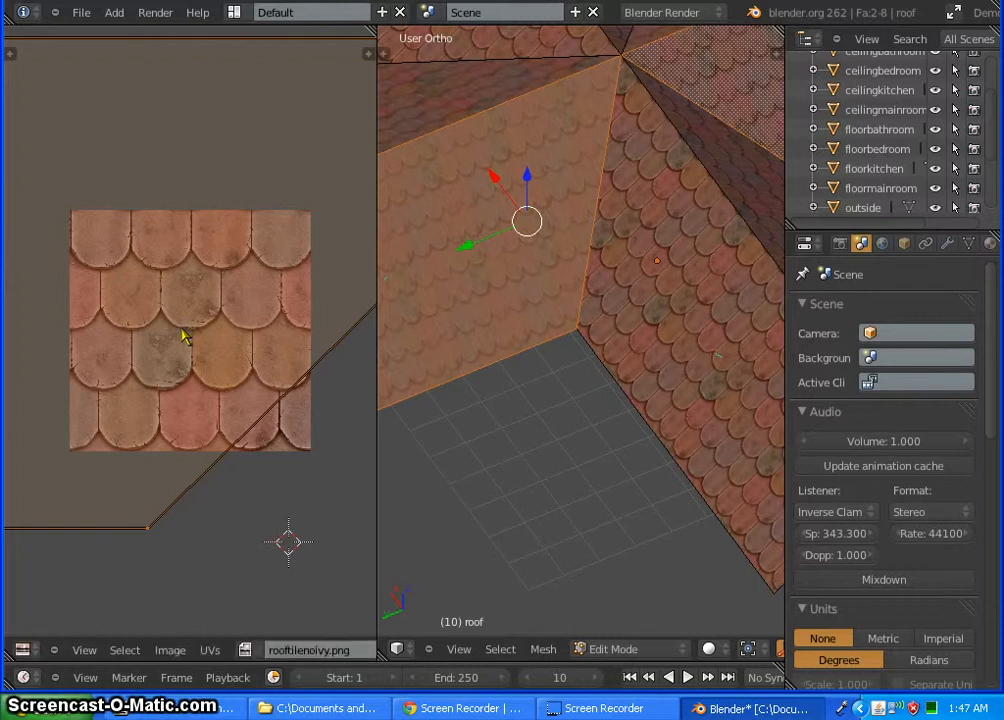
- Scale the selected roof faces' UVs by about 0.69 along X to widen the tiles
key("s")
key("y")
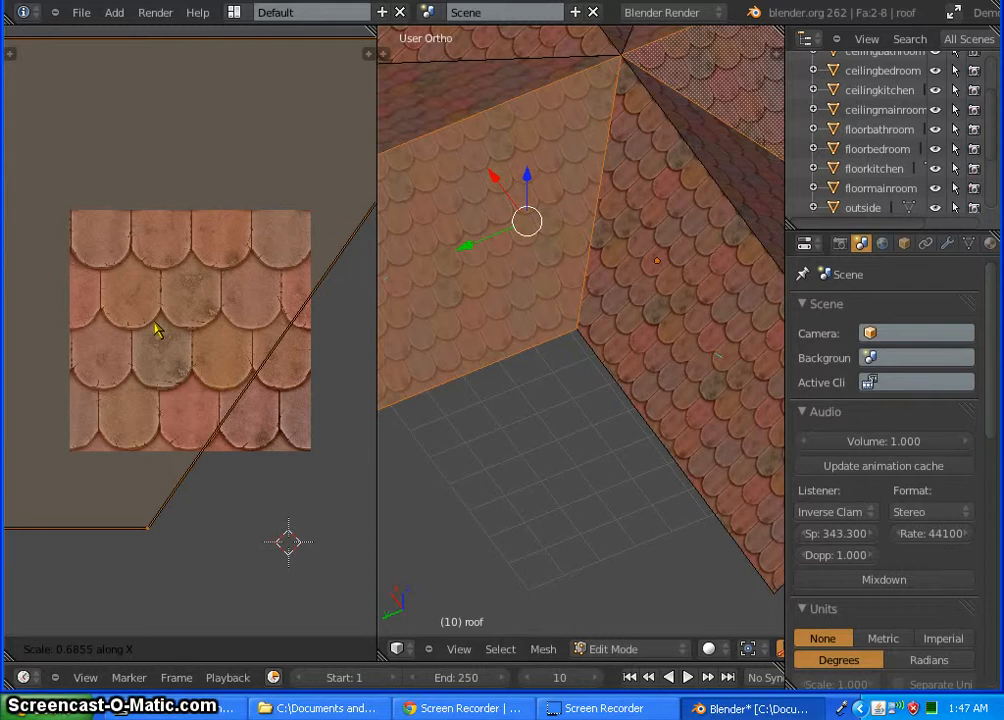
left_click(155, 330)
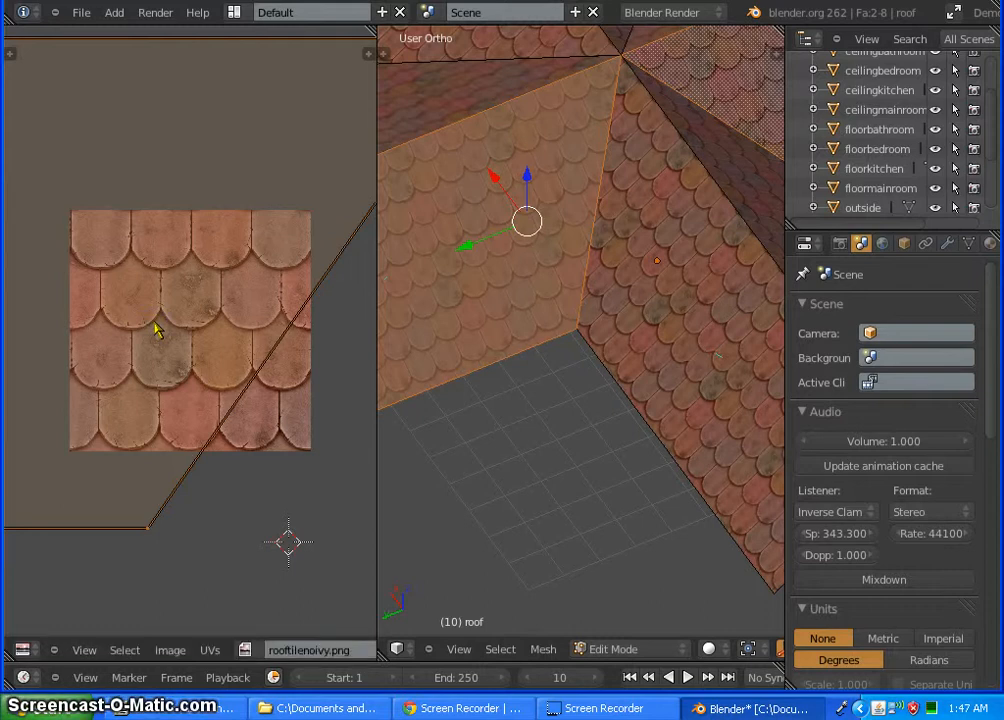
- Shift the UVs by about 53.7 in X and 14.6 in Y to line the tiles up with the adjoining roof face
key("g")
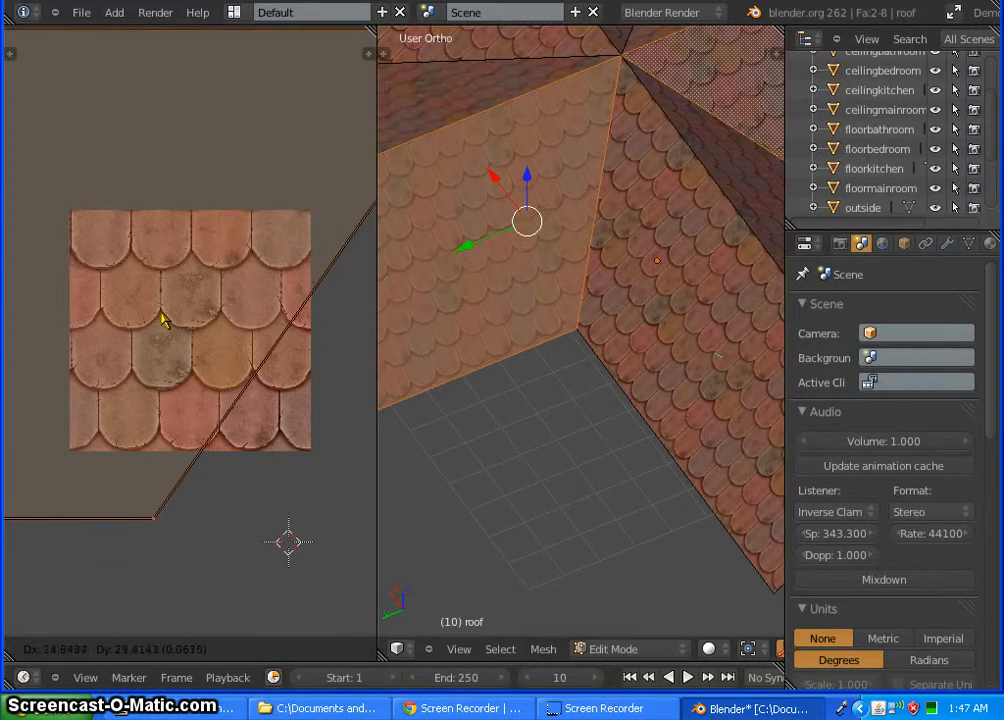
left_click(176, 306)
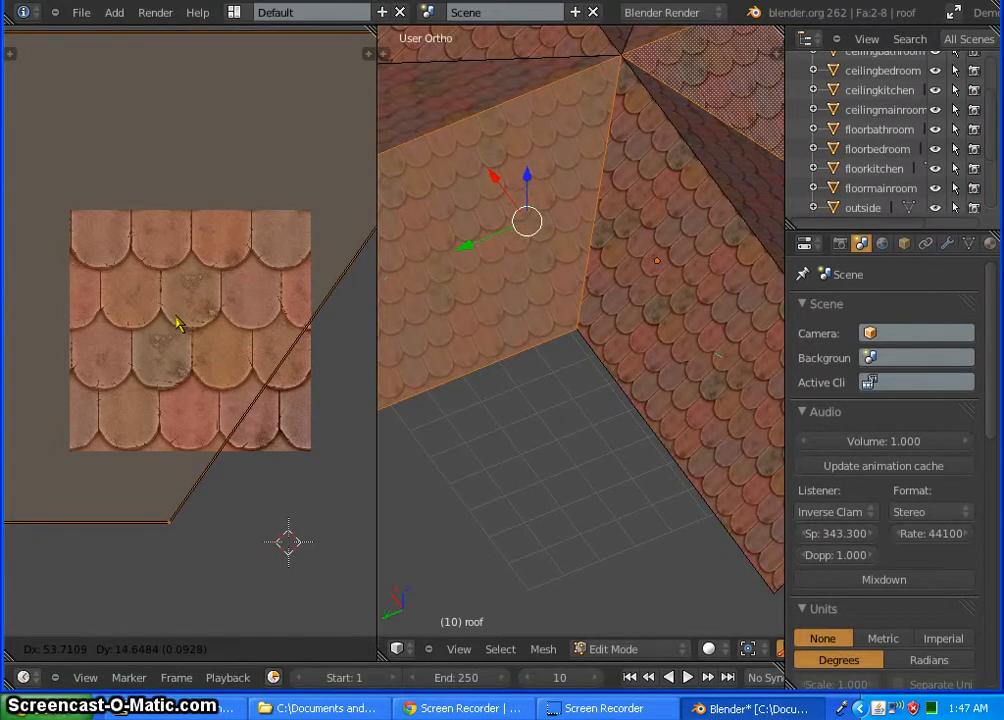
left_click(176, 322)
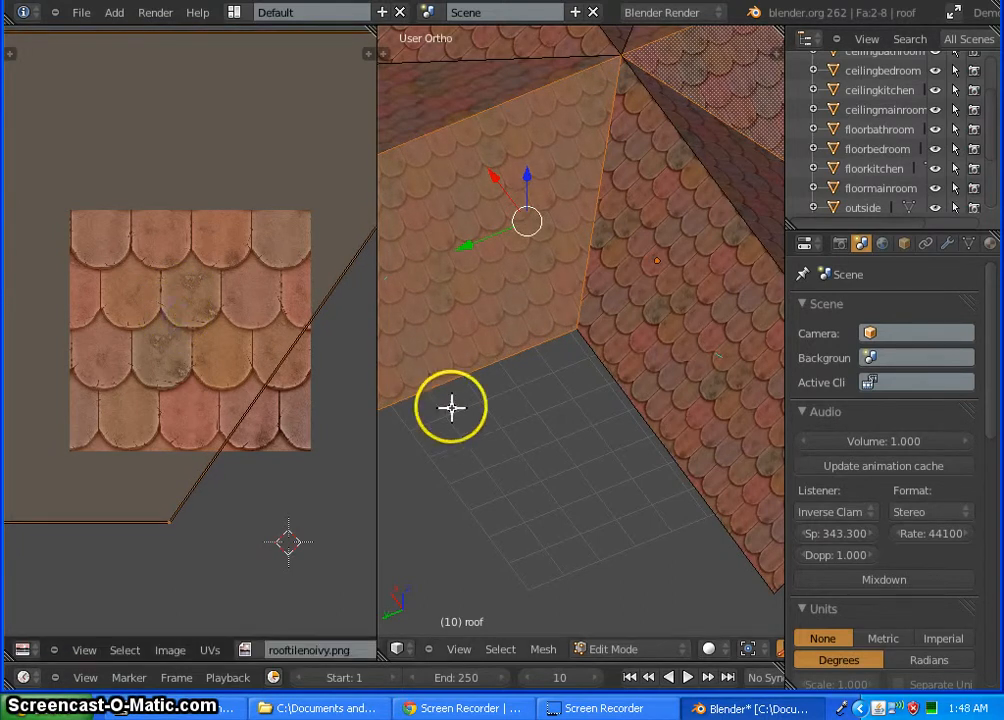
- Fine-tune the UVs by scaling them about 0.985 along X to match the tile spacing across the ridge
middle_click_drag(453, 405, 608, 454)
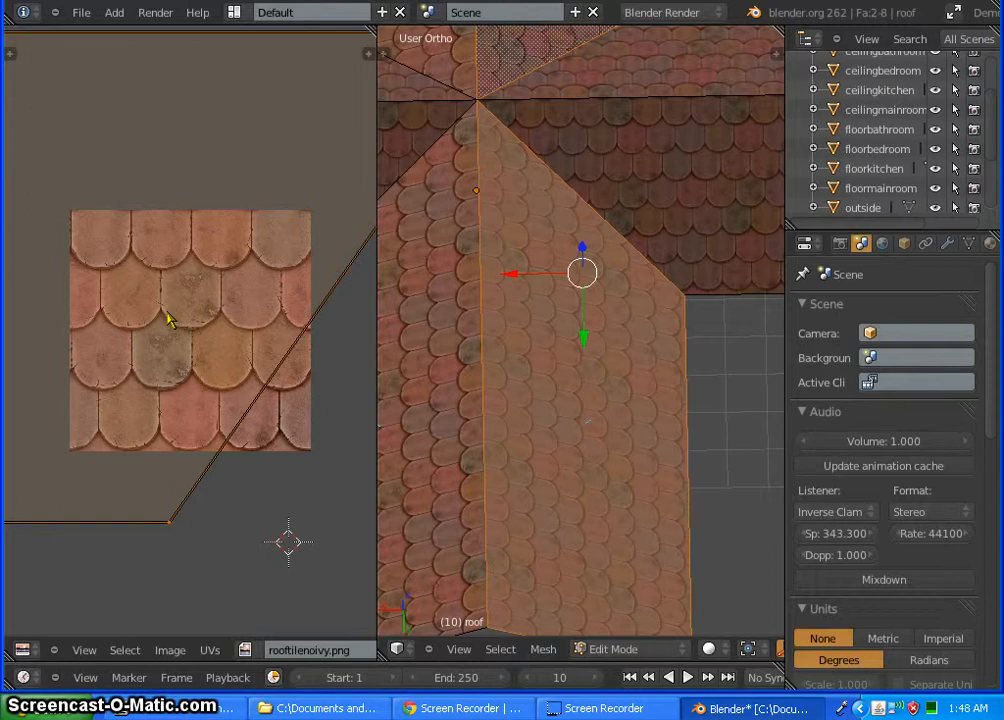
key("s")
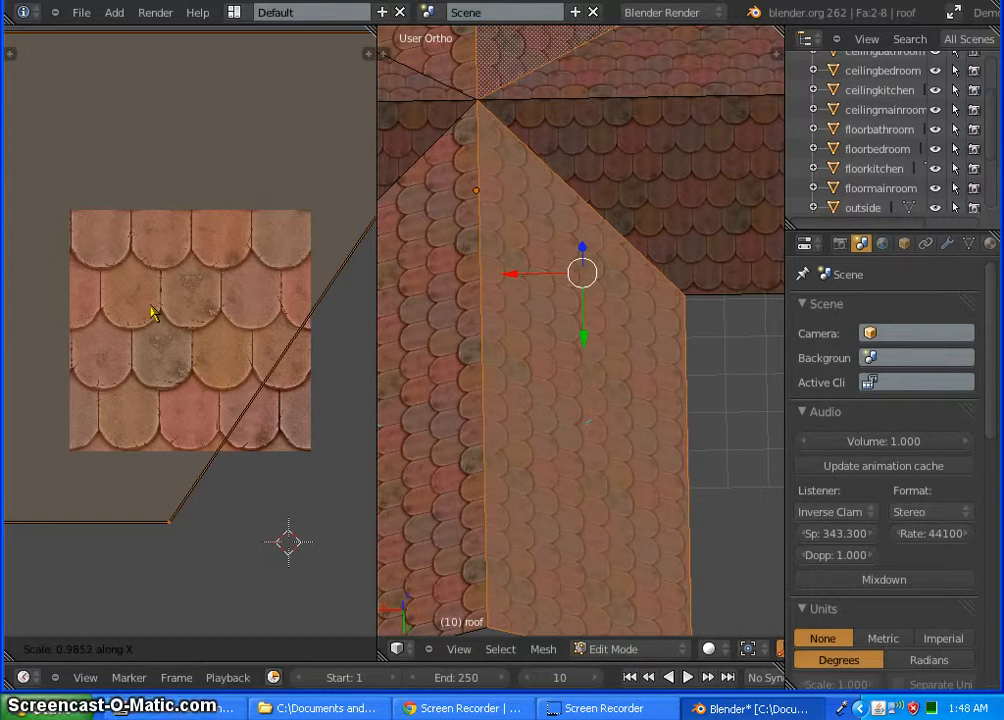
left_click(150, 312)
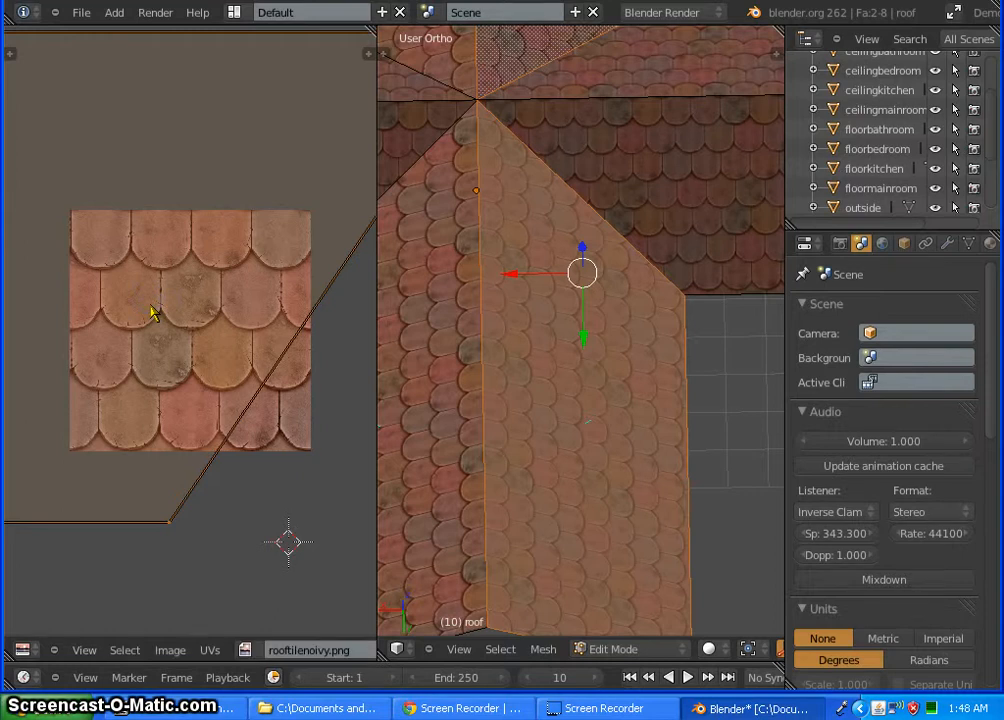
- Move the UVs about -14.6 along X so the tile rows meet at the ridge
key("g")
key("x")
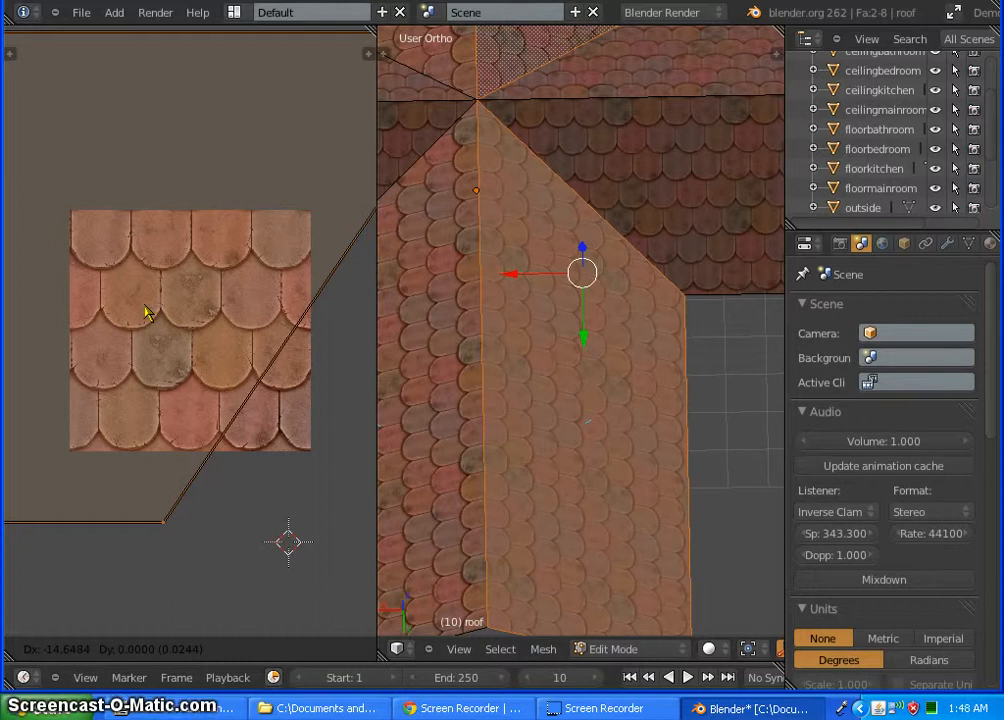
left_click(145, 306)
- Check the tile alignment along the ridge, then deselect the faces and return to Object Mode with the roof deselected
scroll(527, 336, "down", 3)
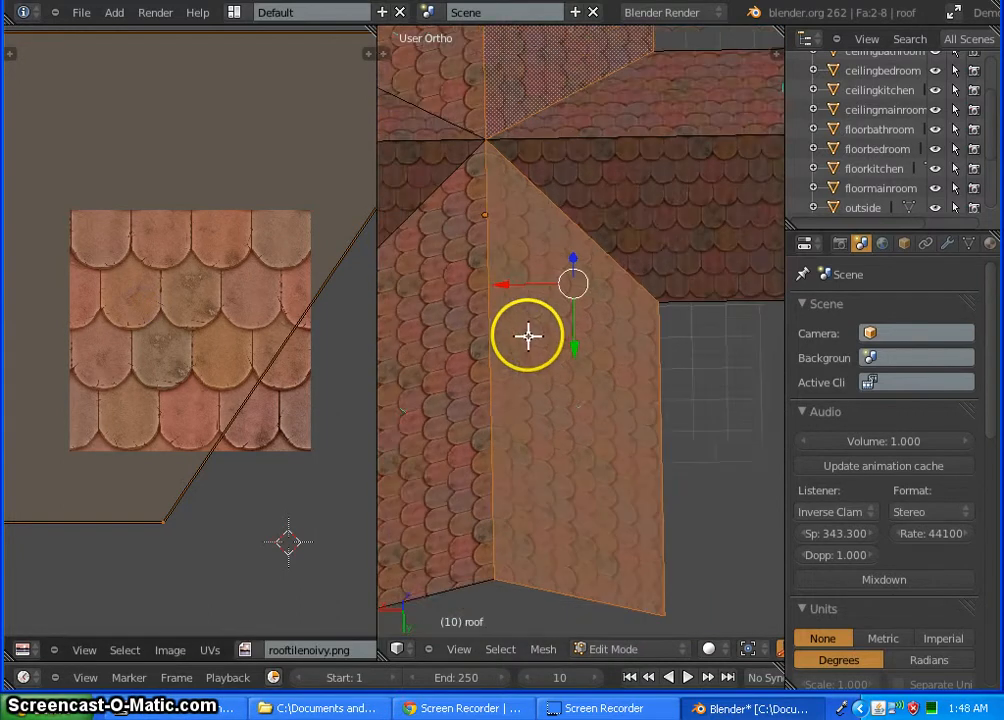
scroll(500, 327, "up", 4)
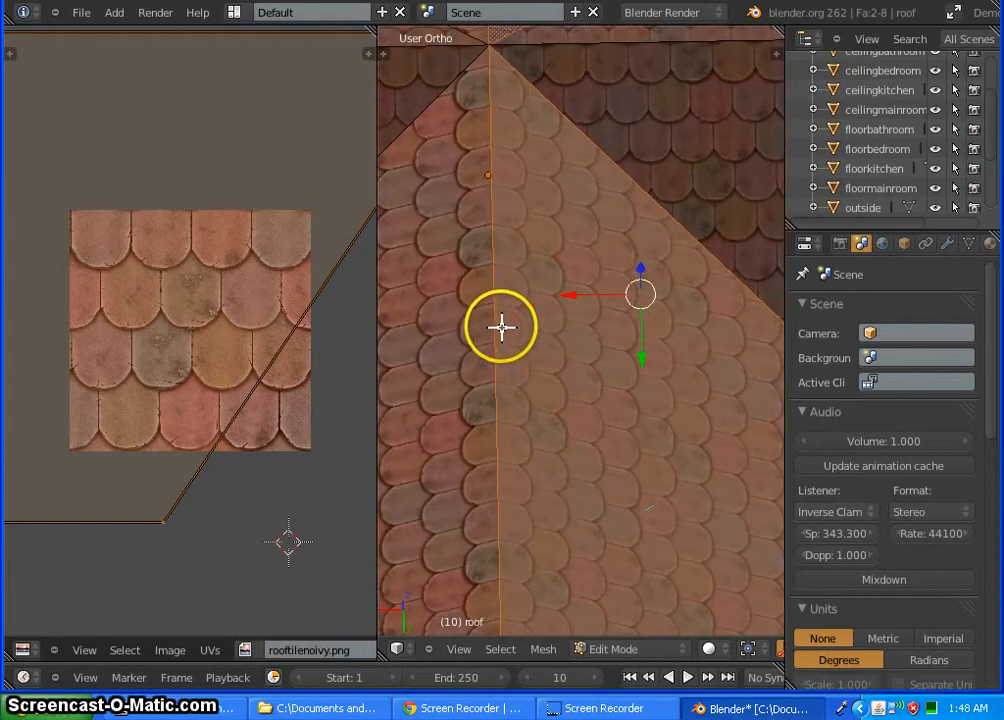
scroll(498, 323, "down", 1)
scroll(498, 323, "down", 1)
scroll(500, 458, "up", 3)
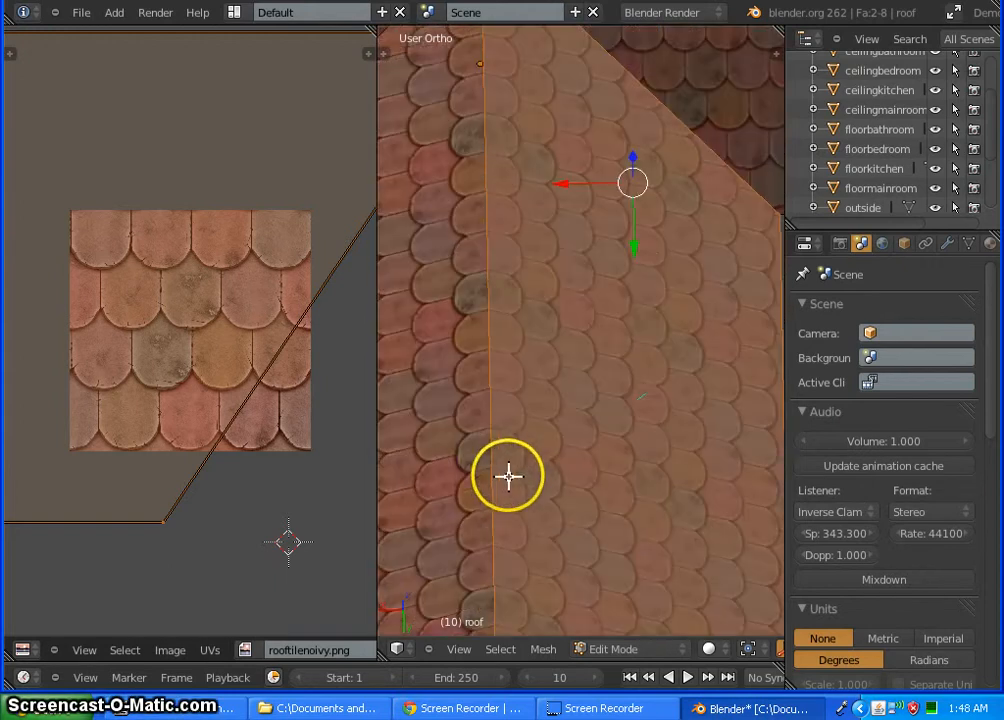
scroll(486, 378, "down", 3)
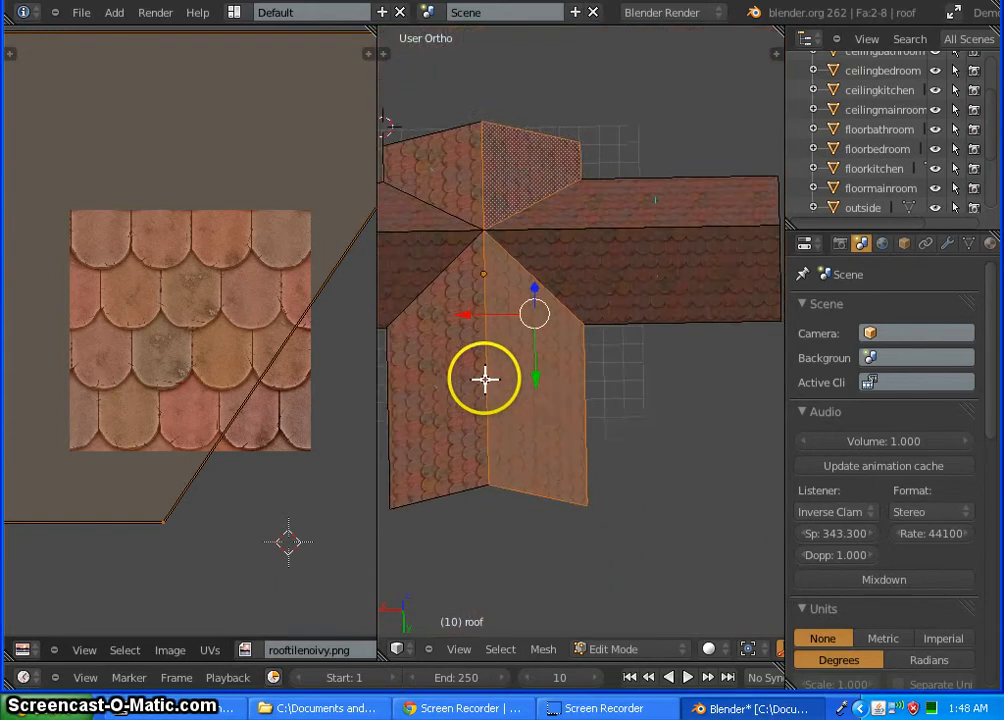
middle_click_drag(719, 486, 599, 455)
key("a")
key("Tab")
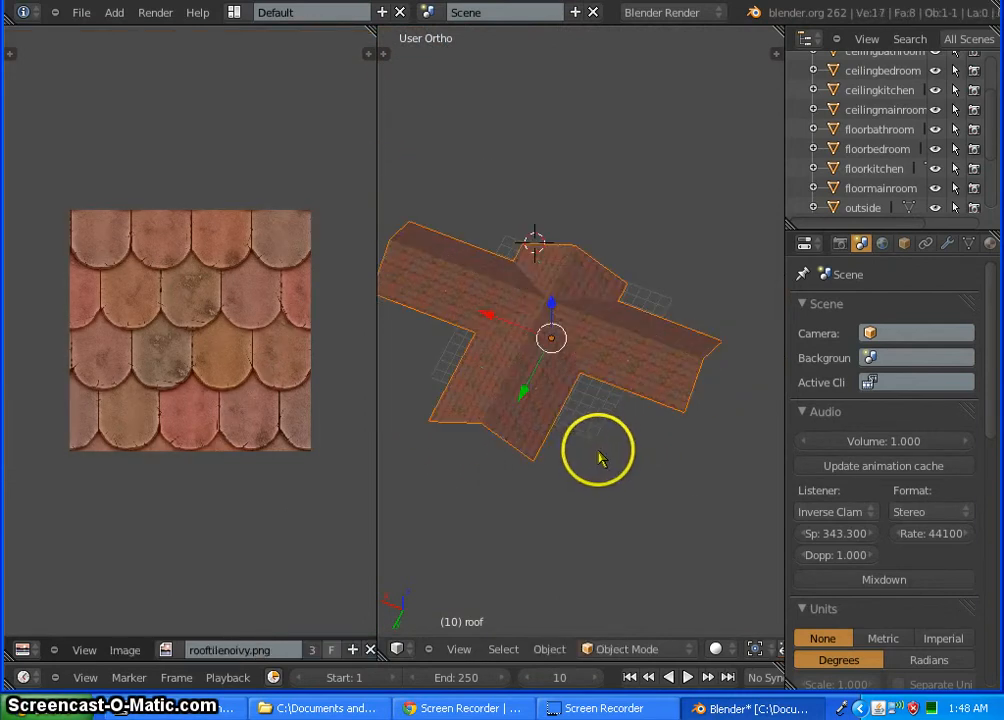
key("a")
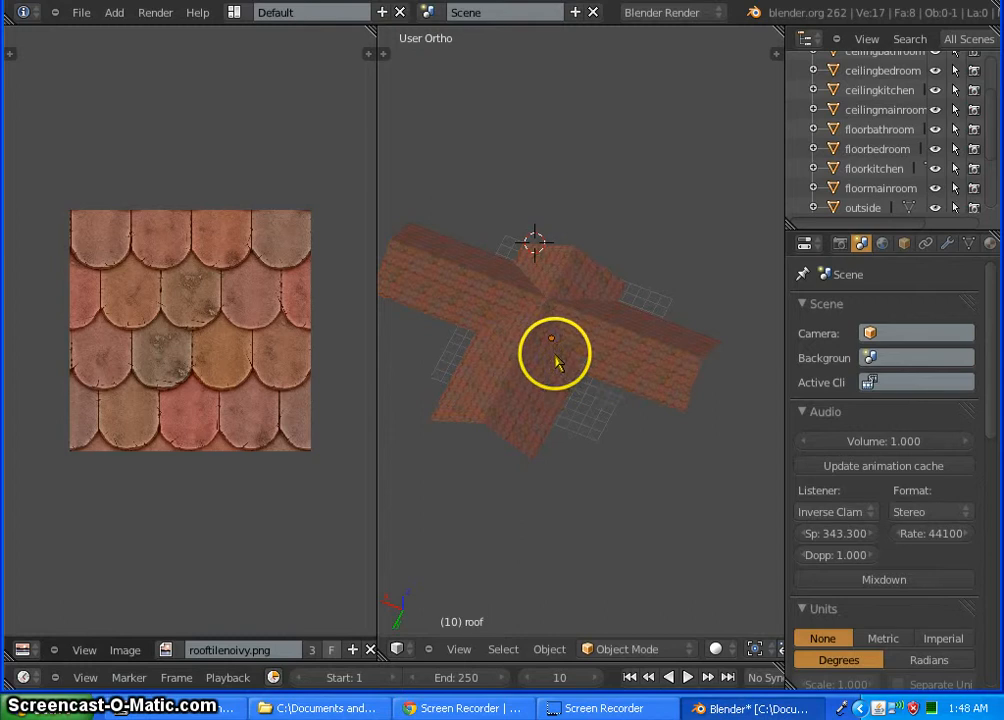
- Enlarge the 3D view by narrowing the image editor and the properties area, with the whole textured roof in sight
middle_click_drag(493, 430, 673, 432)
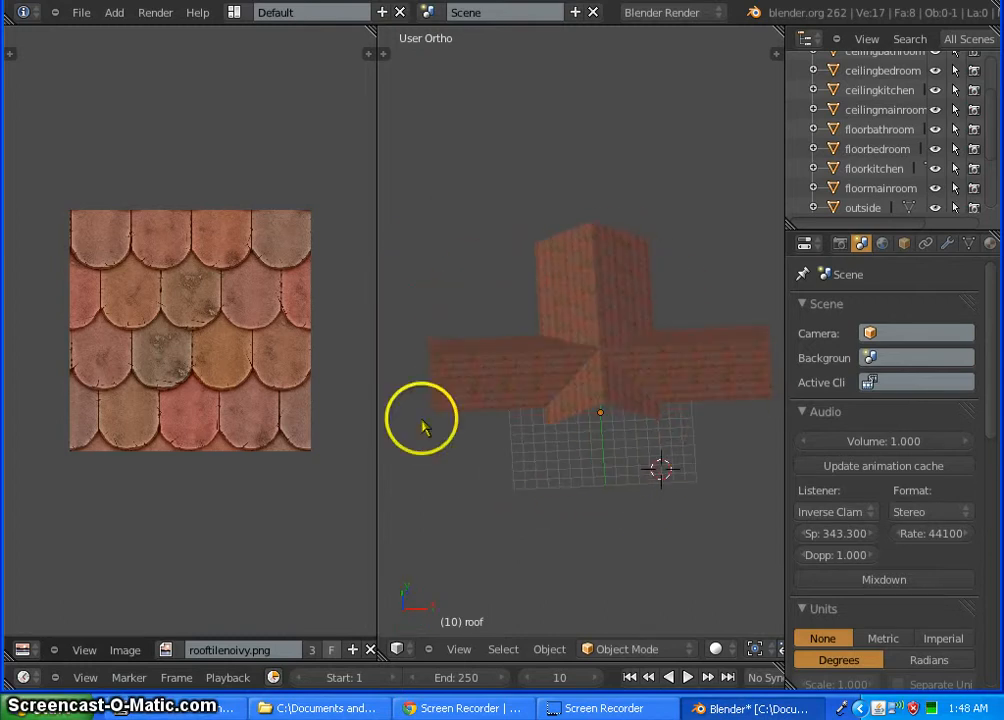
left_click_drag(784, 568, 731, 540)
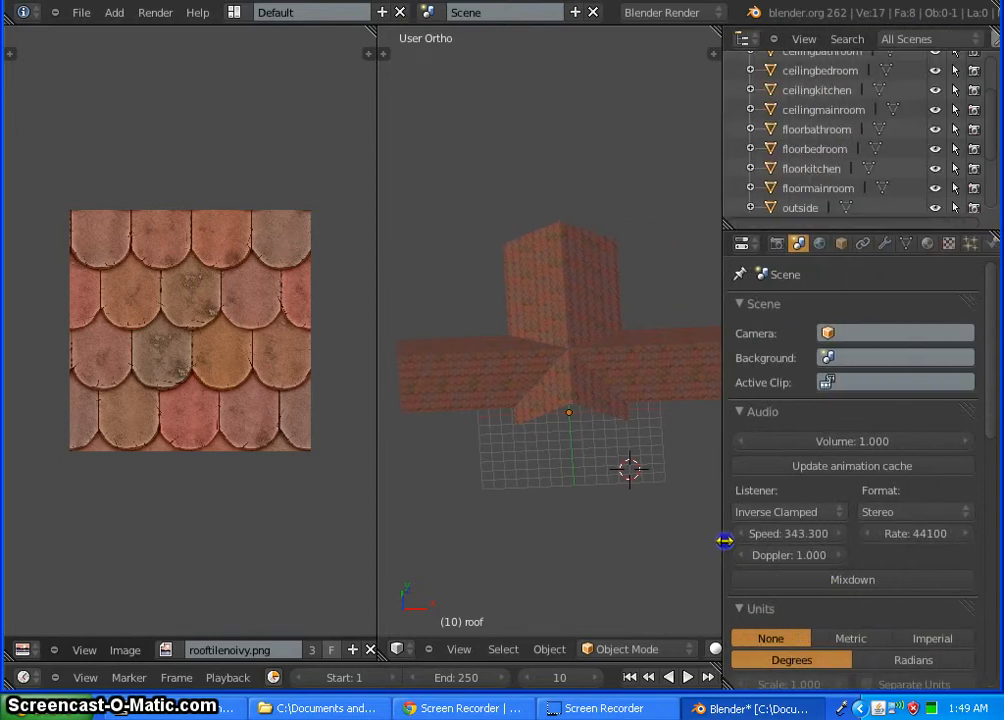
left_click_drag(376, 488, 75, 478)
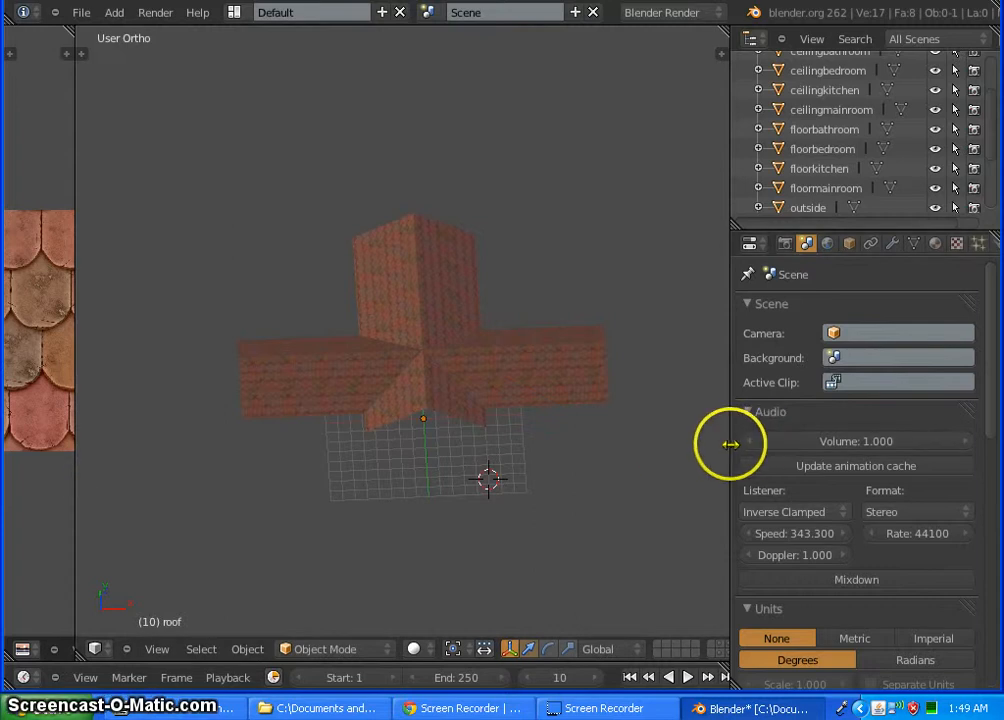
left_click_drag(726, 441, 893, 459)
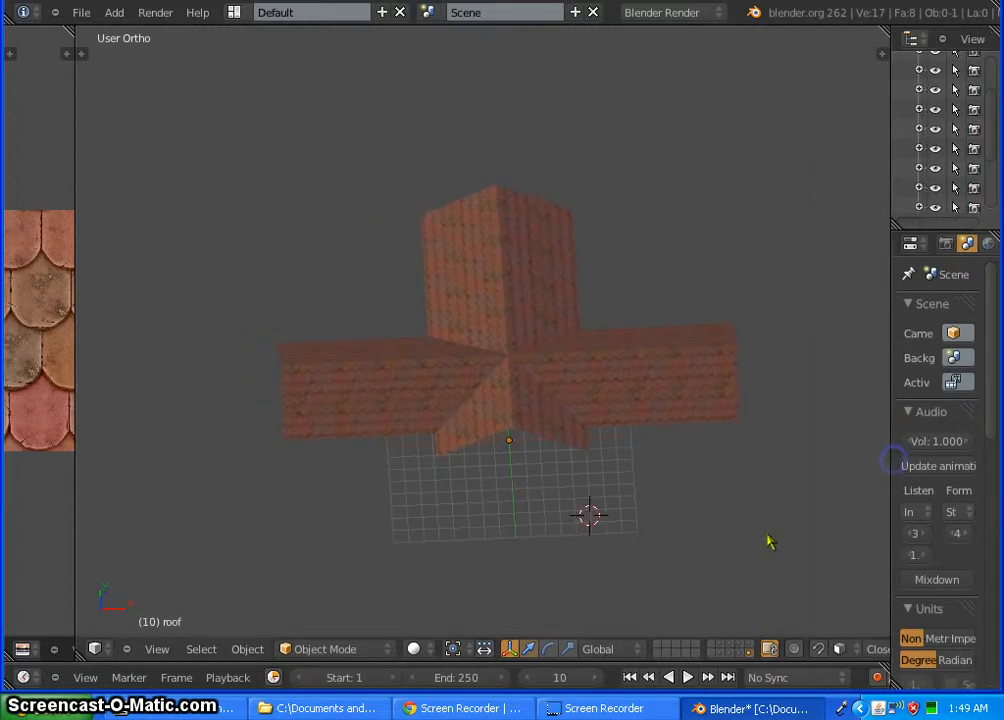
- Show the walls, floor and remaining house layers together with the roof and inspect the whole house from several angles
left_click(745, 644, "shift")
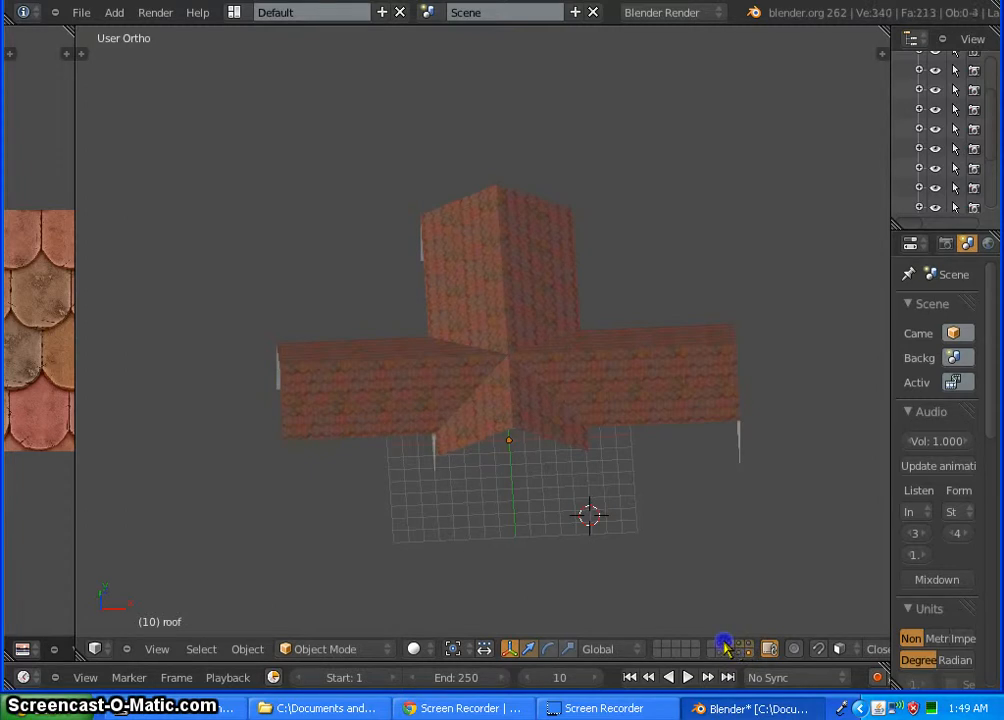
left_click(723, 653, "shift")
left_click(731, 654, "shift")
left_click(741, 654, "shift")
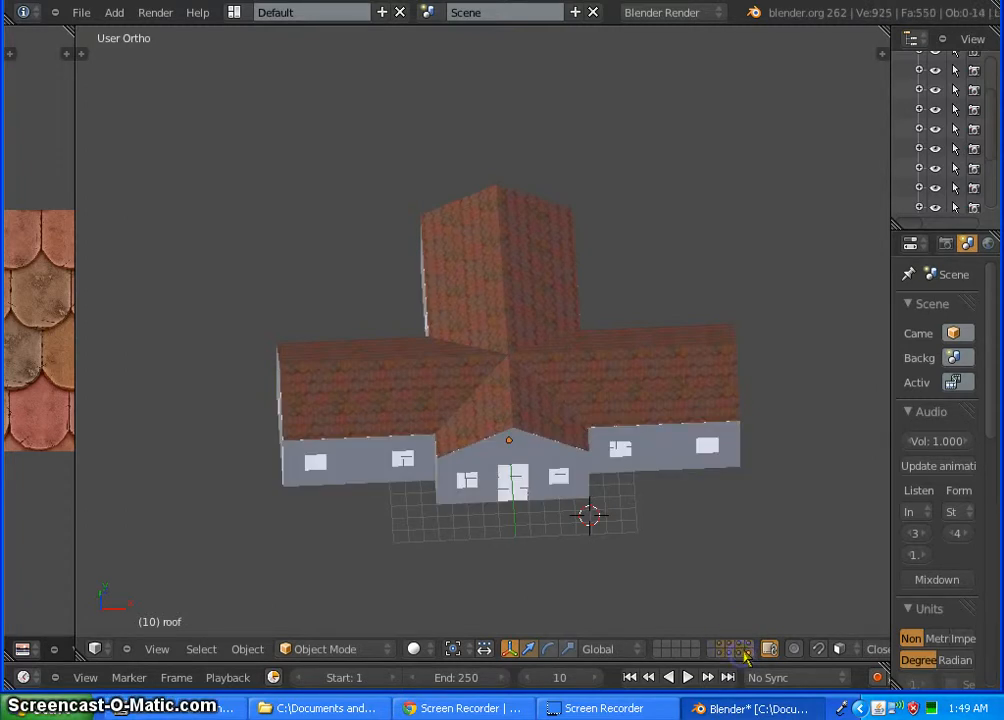
middle_click_drag(731, 580, 755, 535)
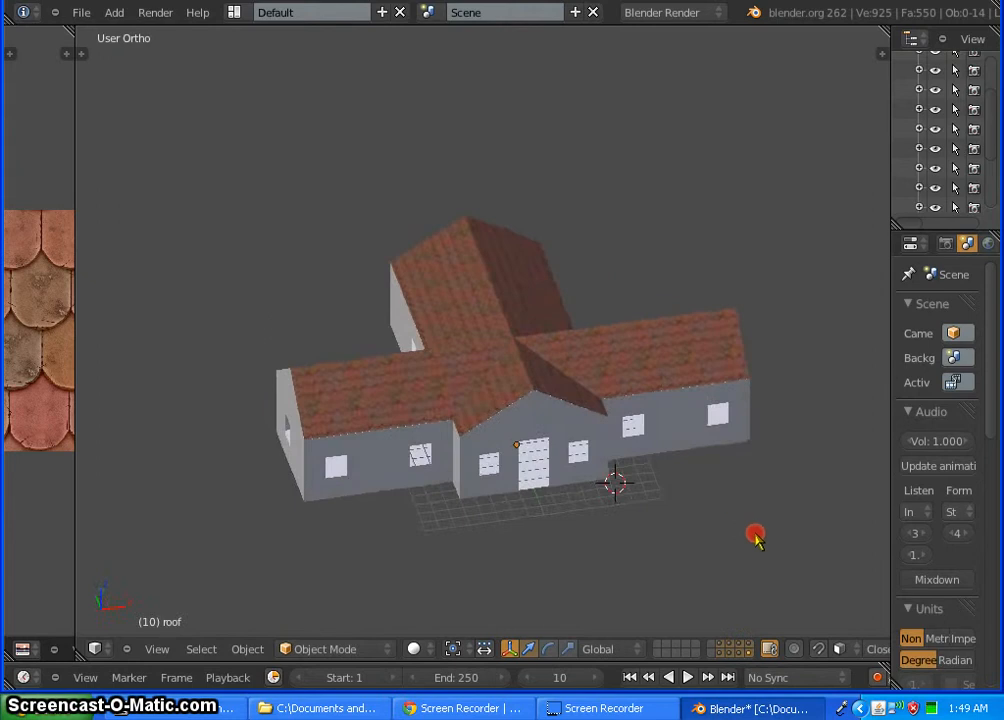
middle_click_drag(397, 493, 753, 482)
middle_click_drag(311, 475, 701, 467)
middle_click_drag(316, 493, 369, 418)
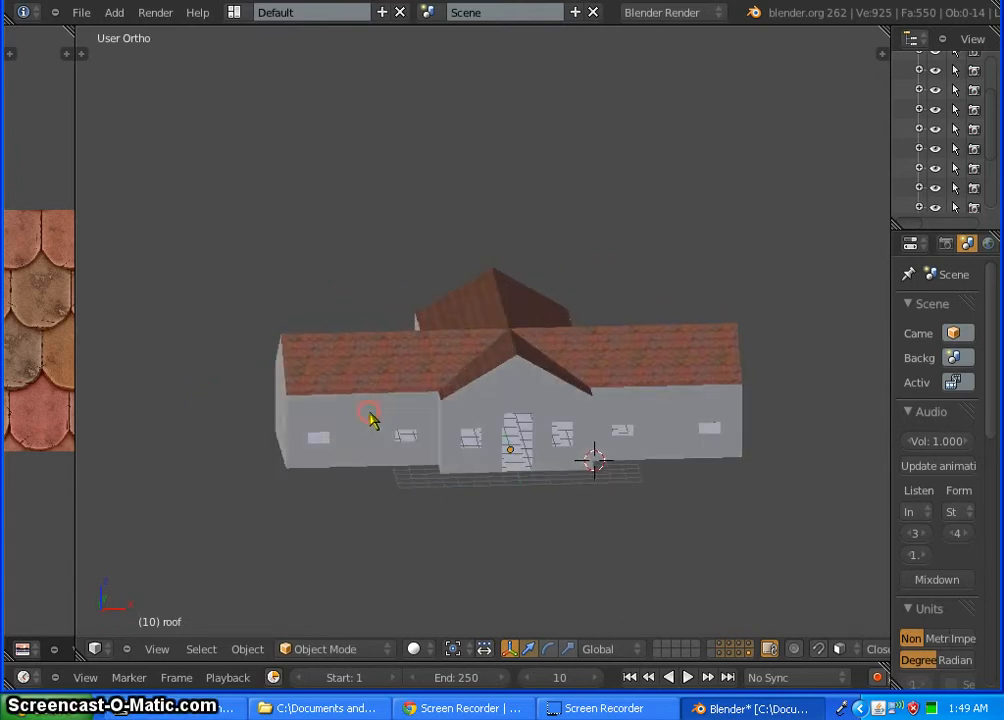
- Display only the layer with the house's outer walls in front view and widen the image editor beside it
left_click(723, 655)
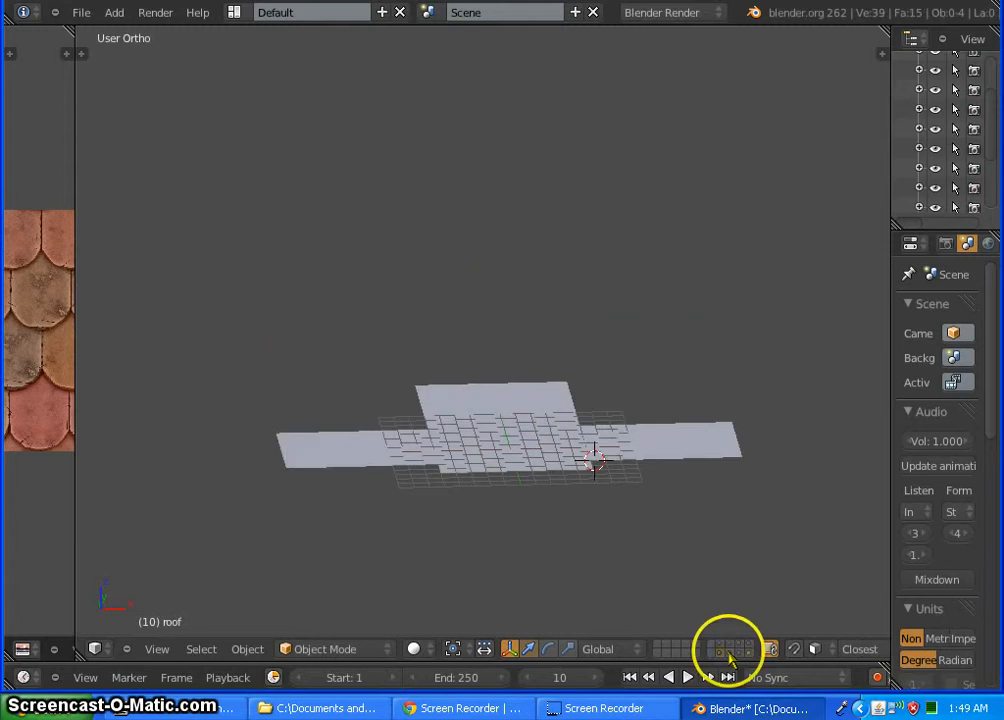
left_click(730, 656)
middle_click_drag(728, 545, 718, 507)
key("KP_1")
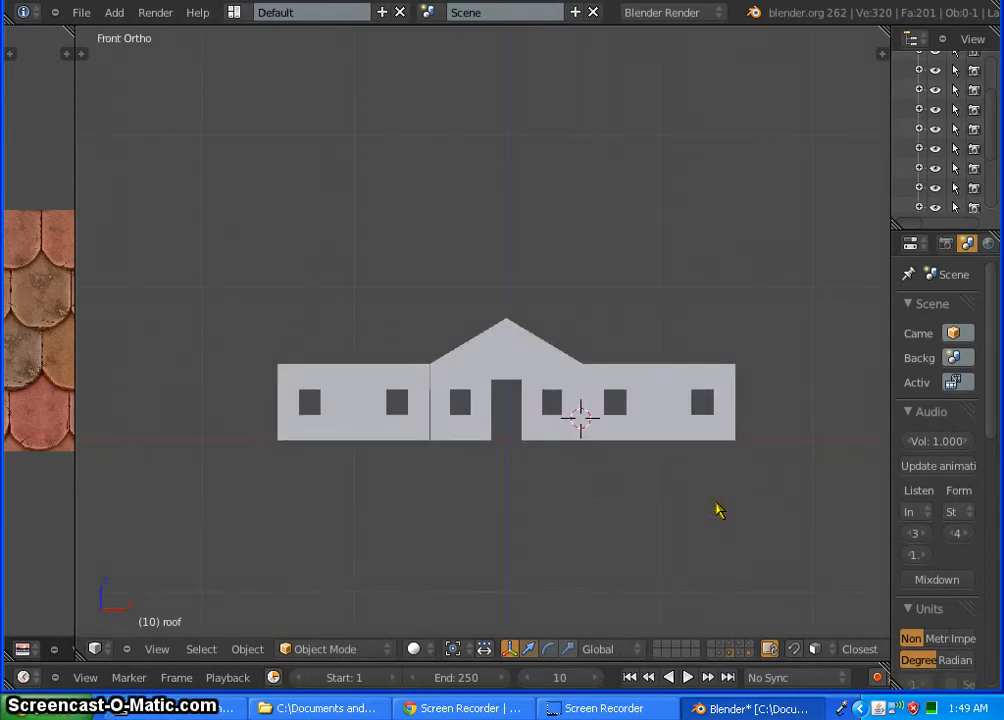
left_click_drag(75, 312, 471, 331)
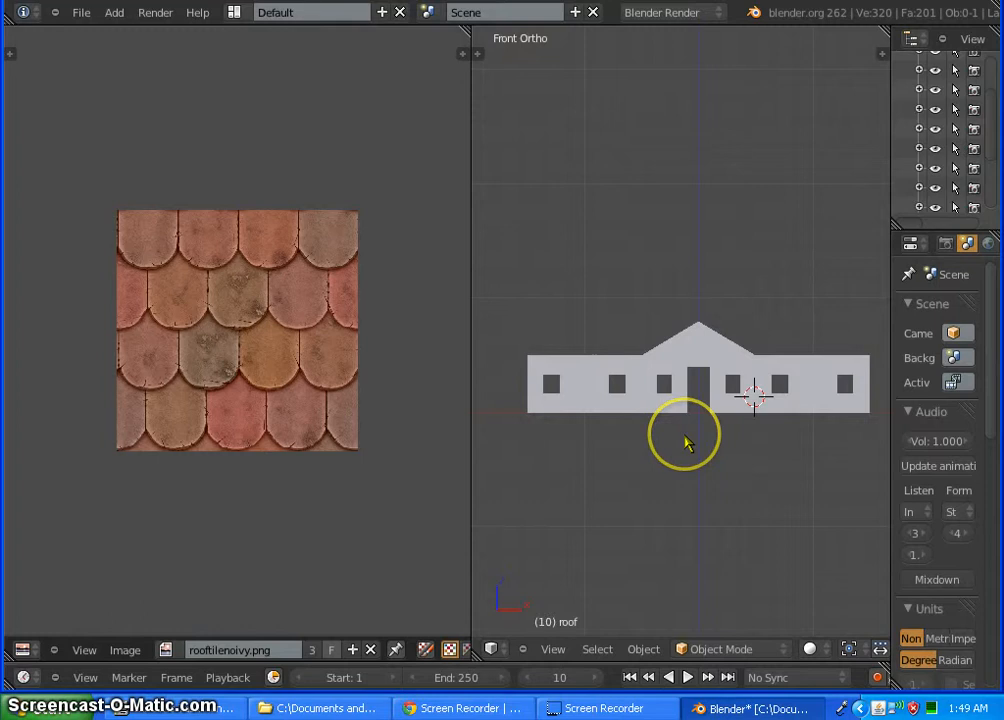
- Select the outside walls object, enter Edit Mode and clear its face selection
key("u")
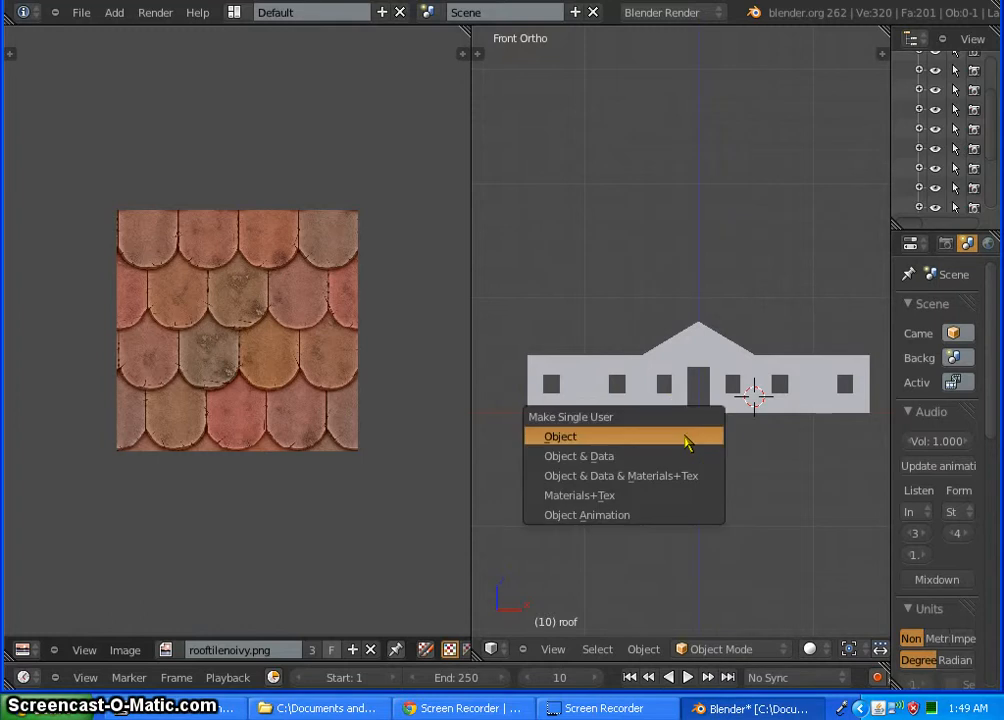
left_click(686, 443)
right_click(724, 356)
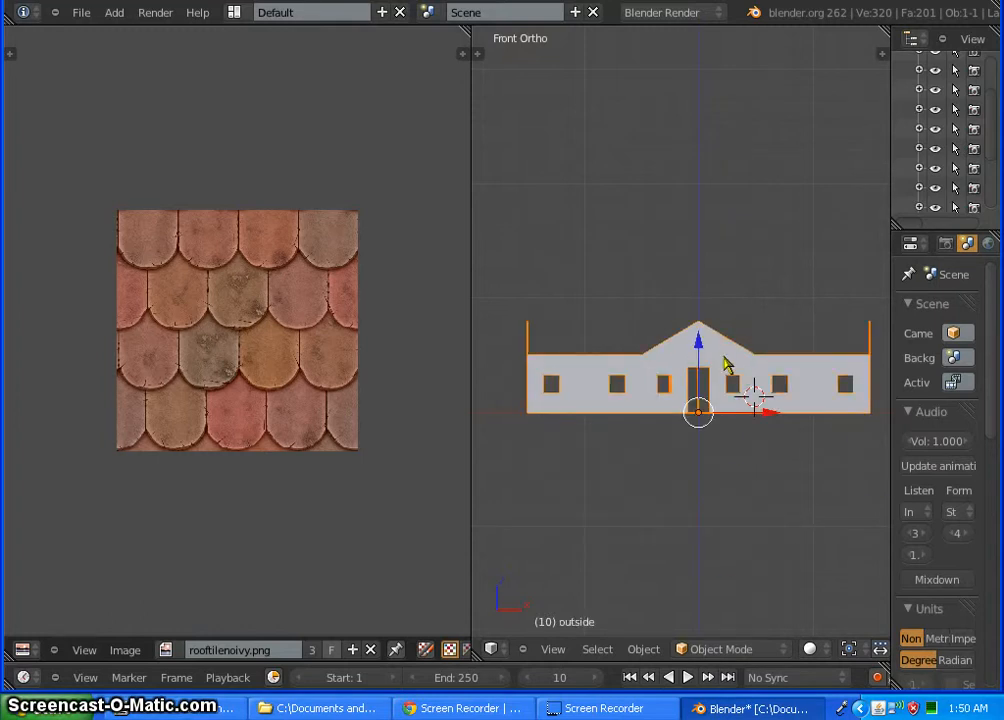
key("Tab")
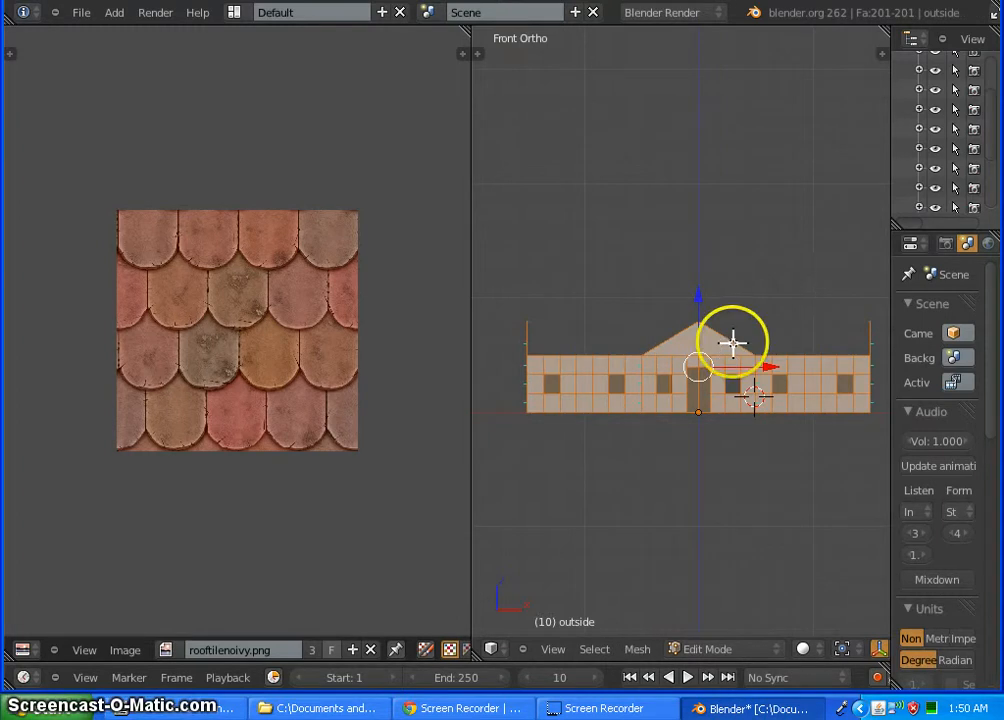
key("a")
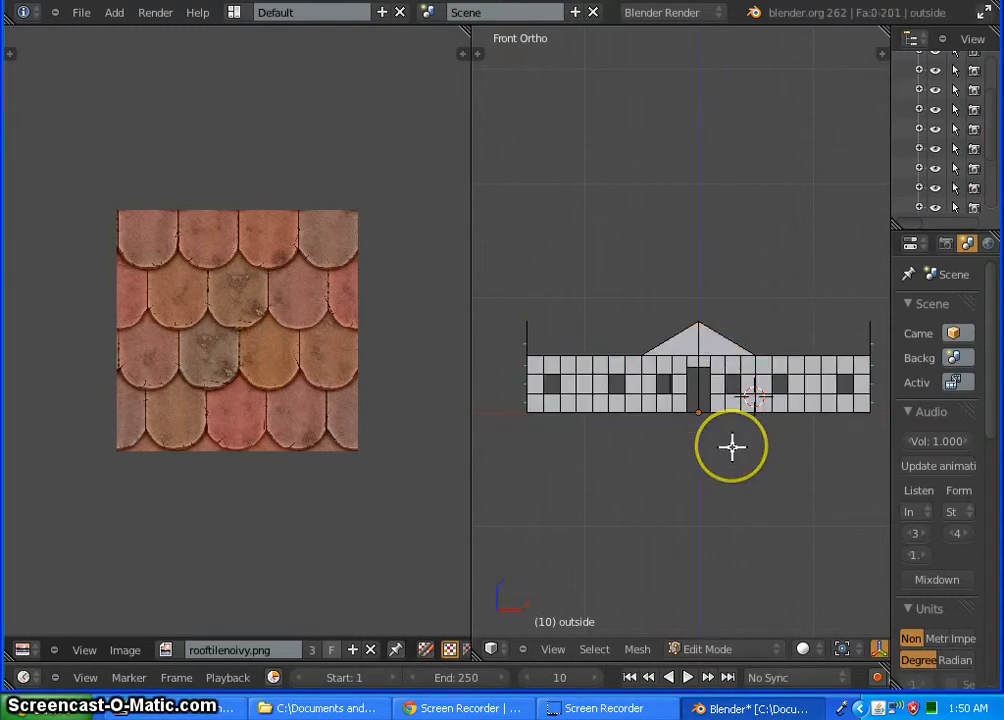
right_click(730, 439)
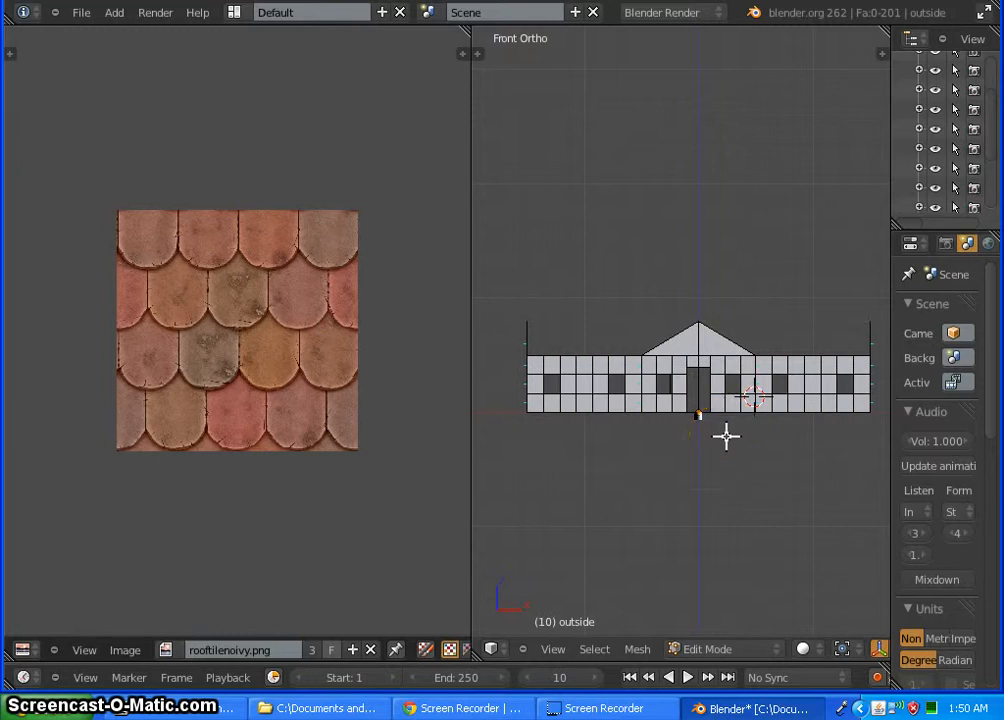
- Select all front-facing wall faces of the house's left wing, around both windows
middle_click_drag(684, 462, 688, 507)
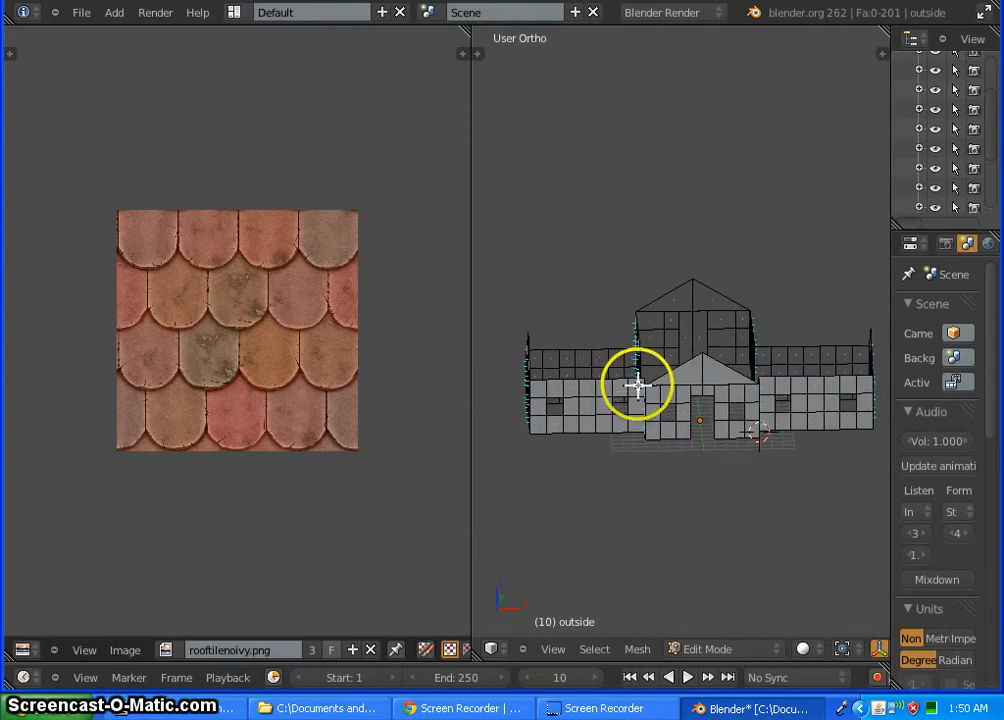
right_click(637, 386)
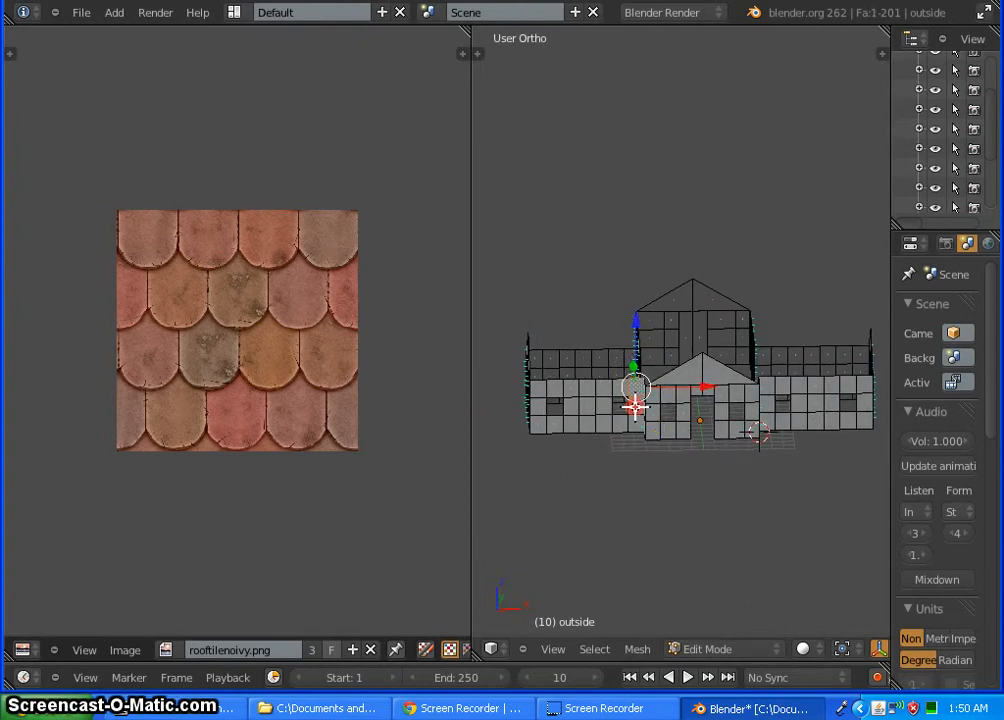
right_click(620, 426, "shift")
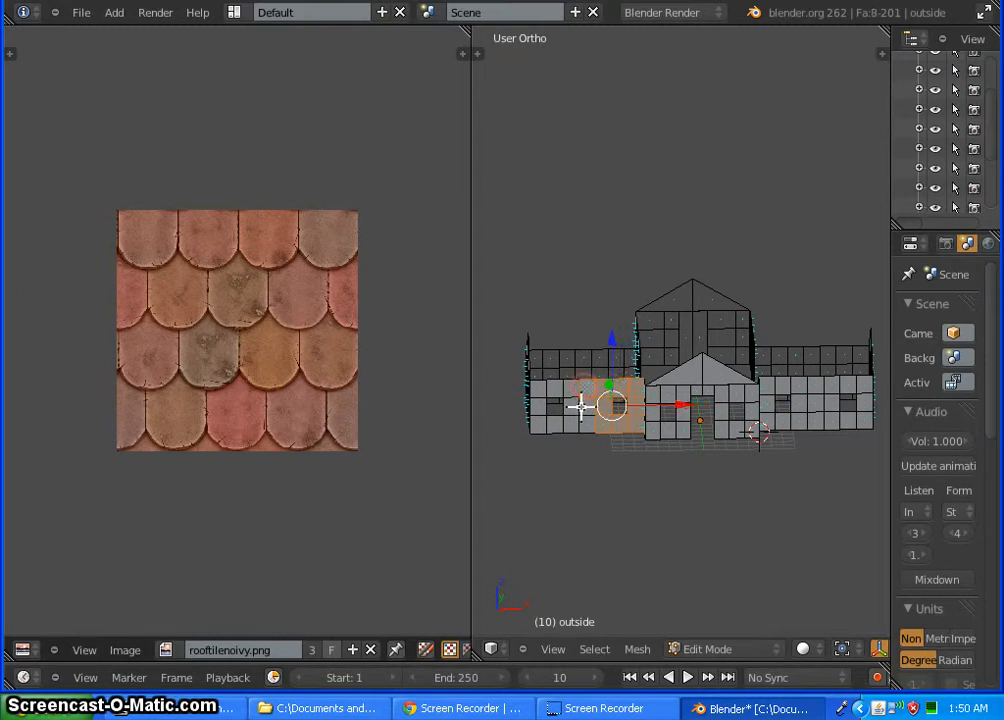
right_click(542, 421, "shift")
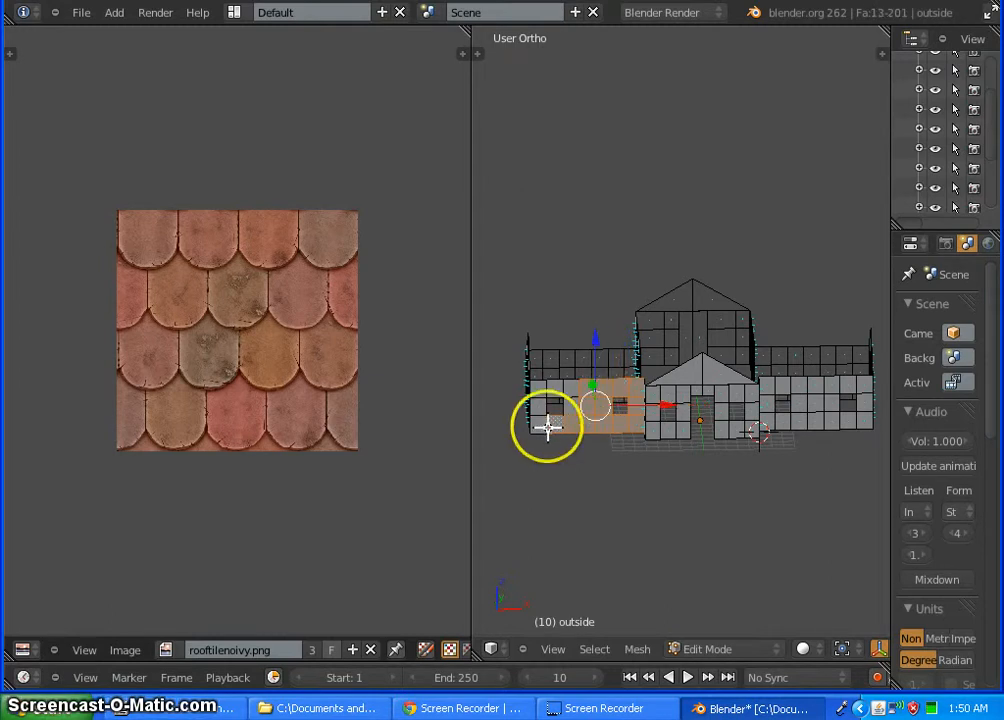
right_click(539, 410, "shift")
right_click(567, 389, "shift")
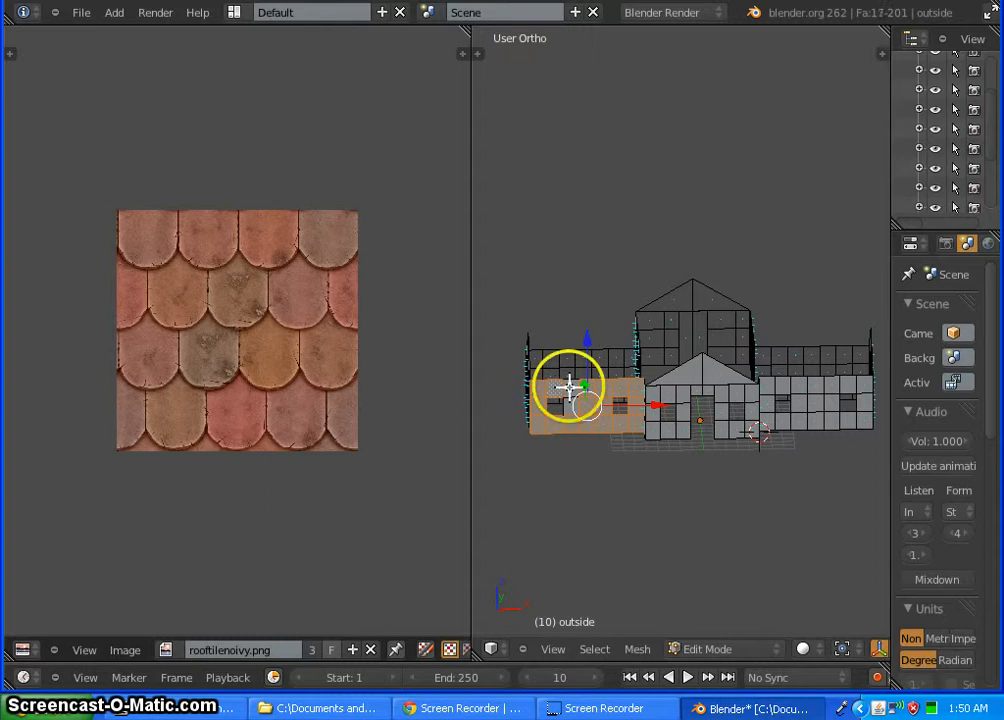
right_click(568, 391, "shift")
- Add the front gable and all front wall faces of the central entrance section to the selection
right_click(683, 381, "shift")
right_click(690, 381, "shift")
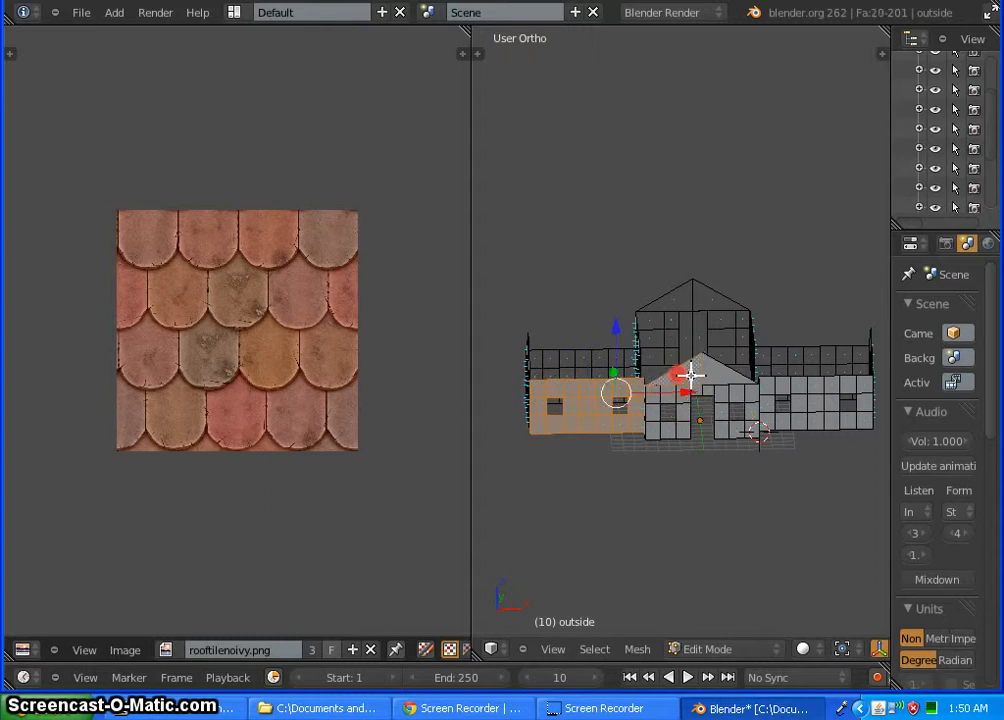
right_click(733, 393, "shift")
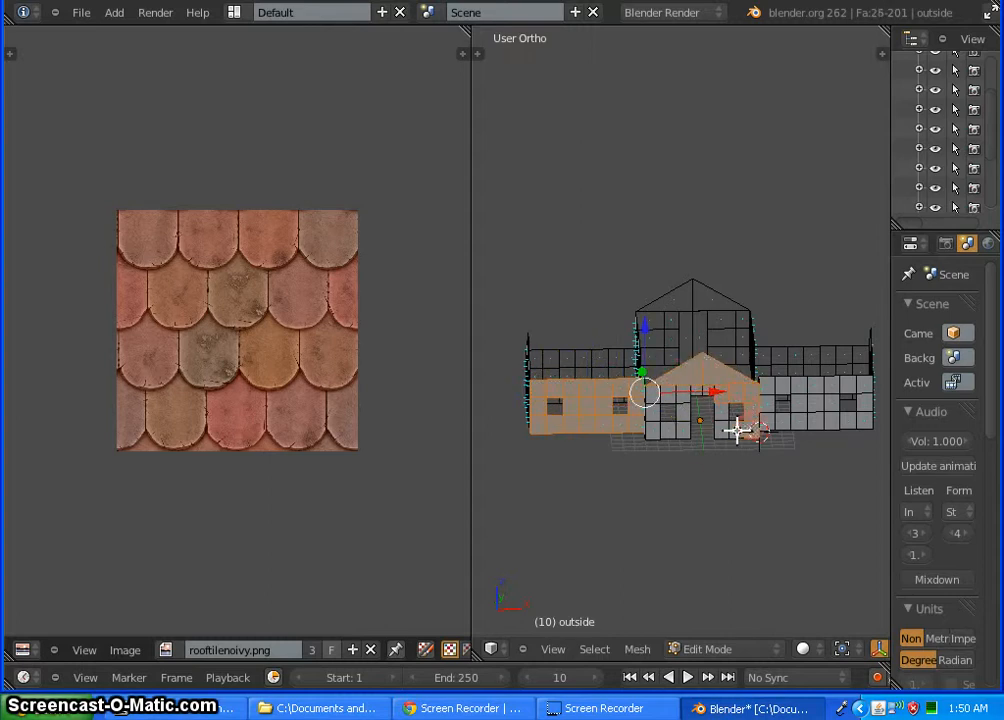
right_click(699, 392, "shift")
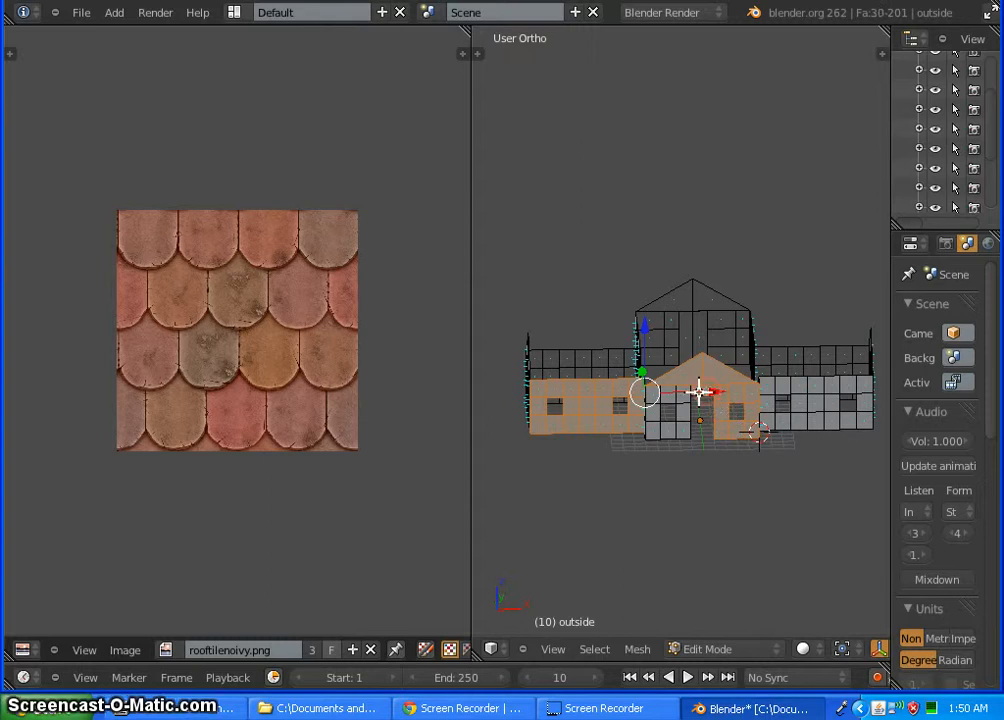
right_click(685, 390, "shift")
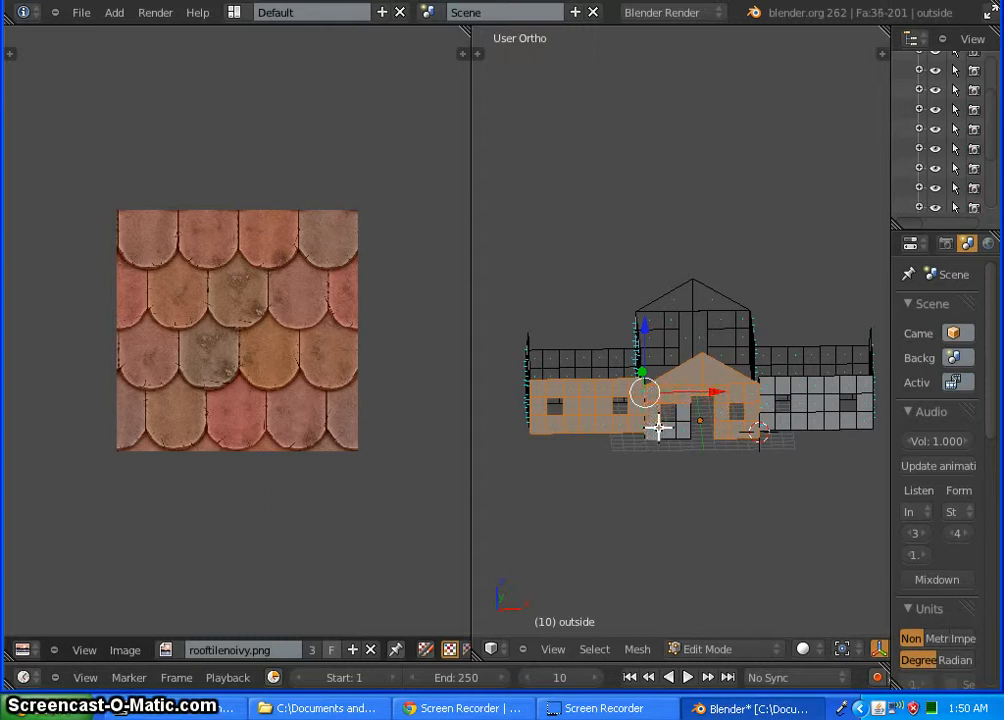
right_click(664, 428, "shift")
right_click(681, 427, "shift")
right_click(683, 411, "shift")
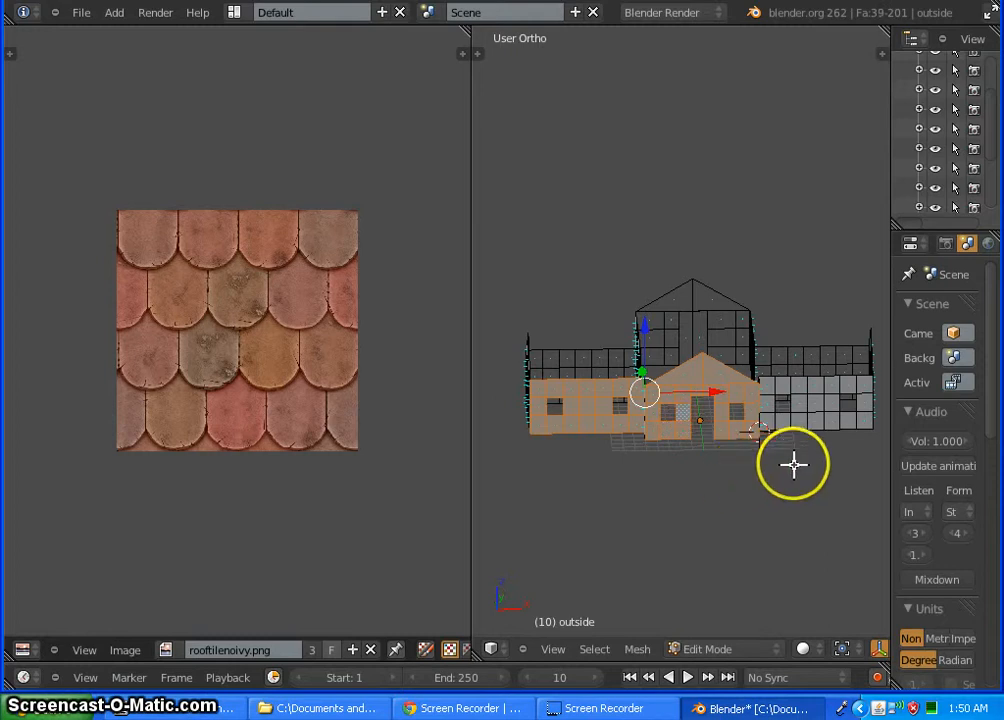
- Add all front-facing wall faces of the right wing to the selection, leaving out the side walls
middle_click_drag(793, 464, 709, 424)
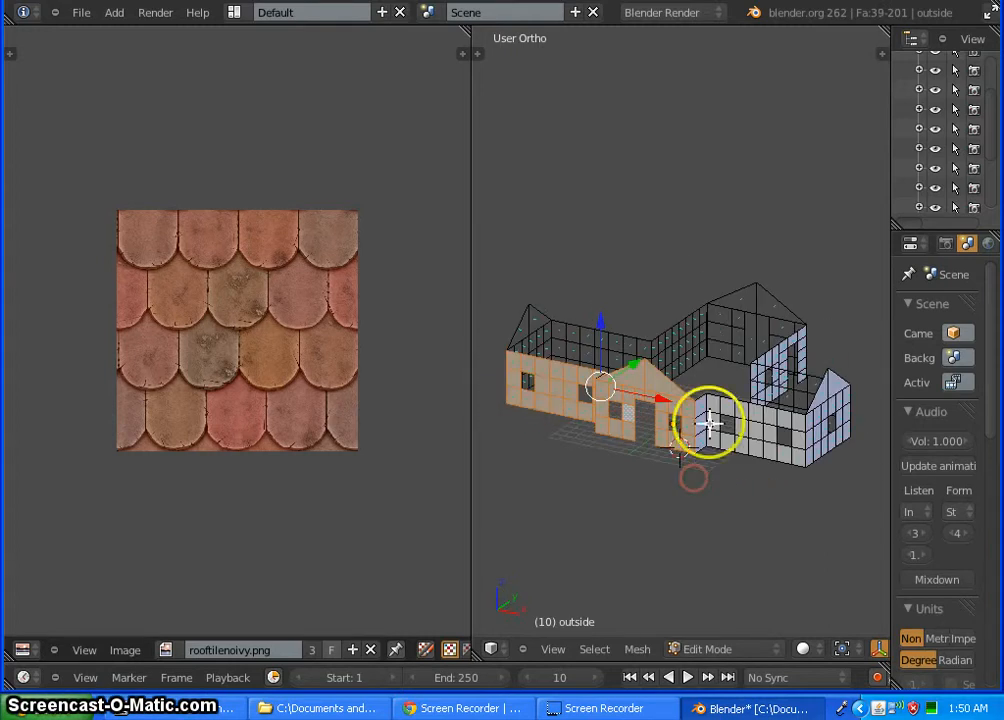
right_click(712, 410, "shift")
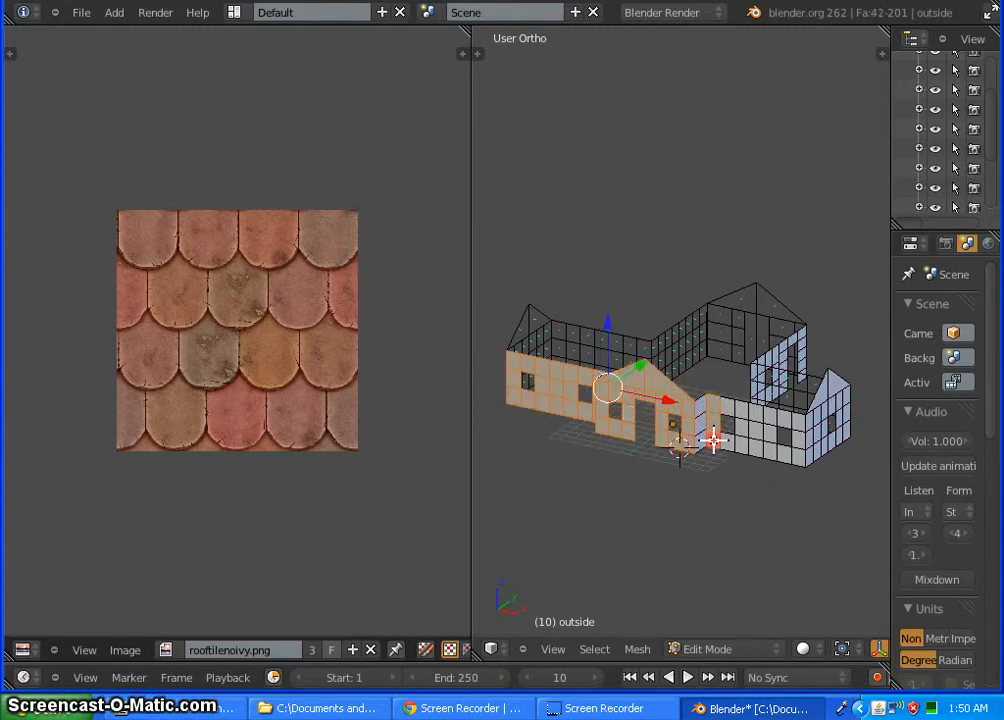
right_click(737, 447, "shift")
right_click(740, 448, "shift")
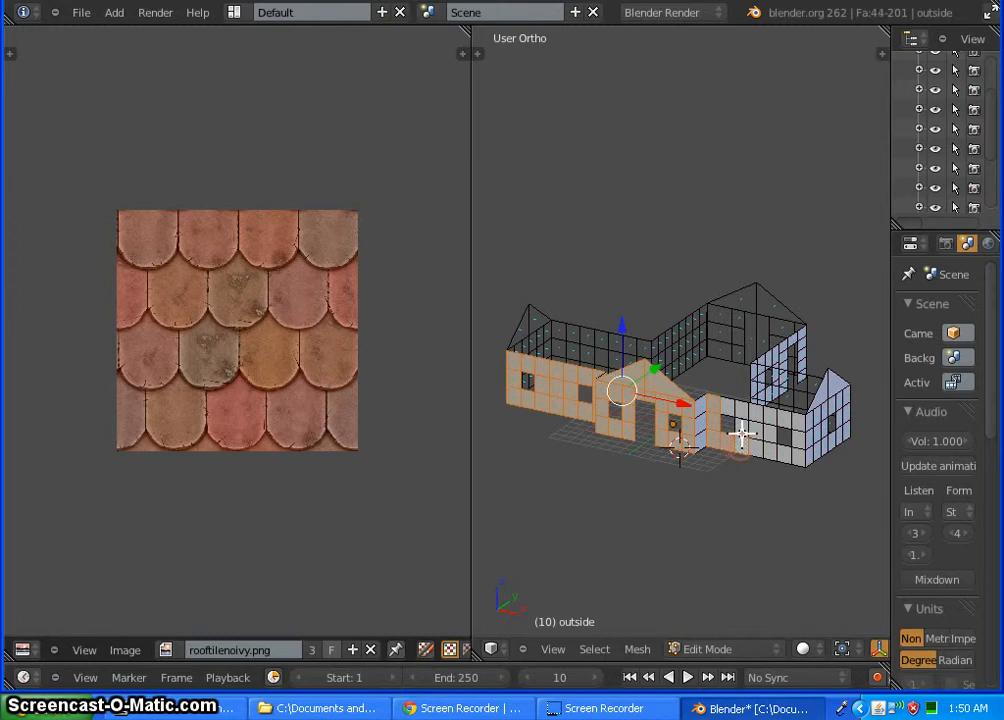
right_click(759, 414, "shift")
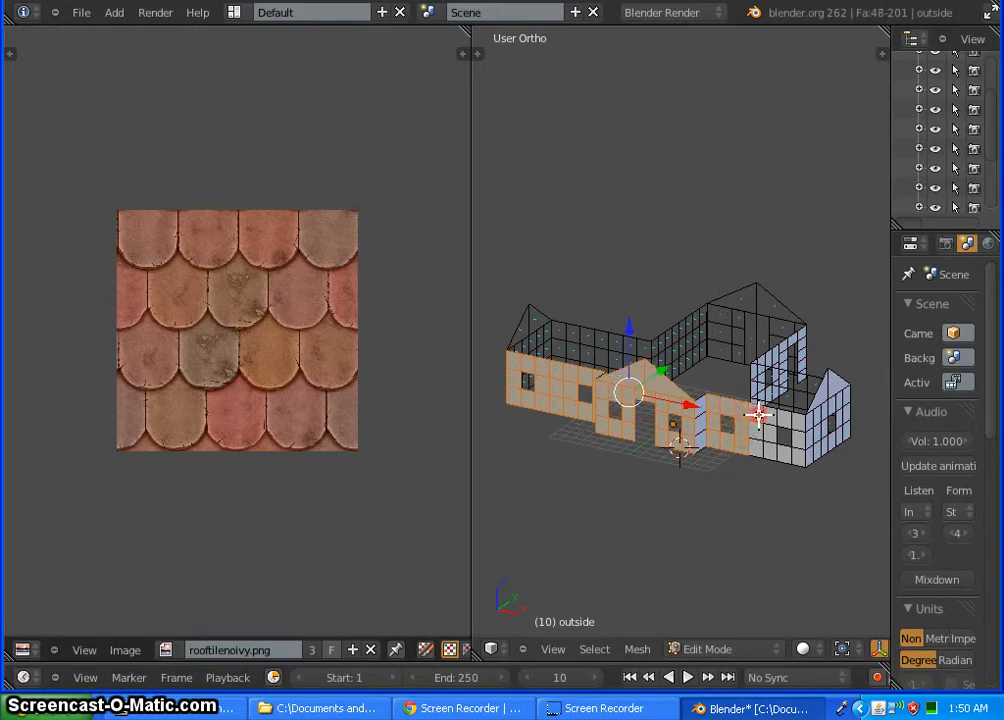
right_click(770, 440, "shift")
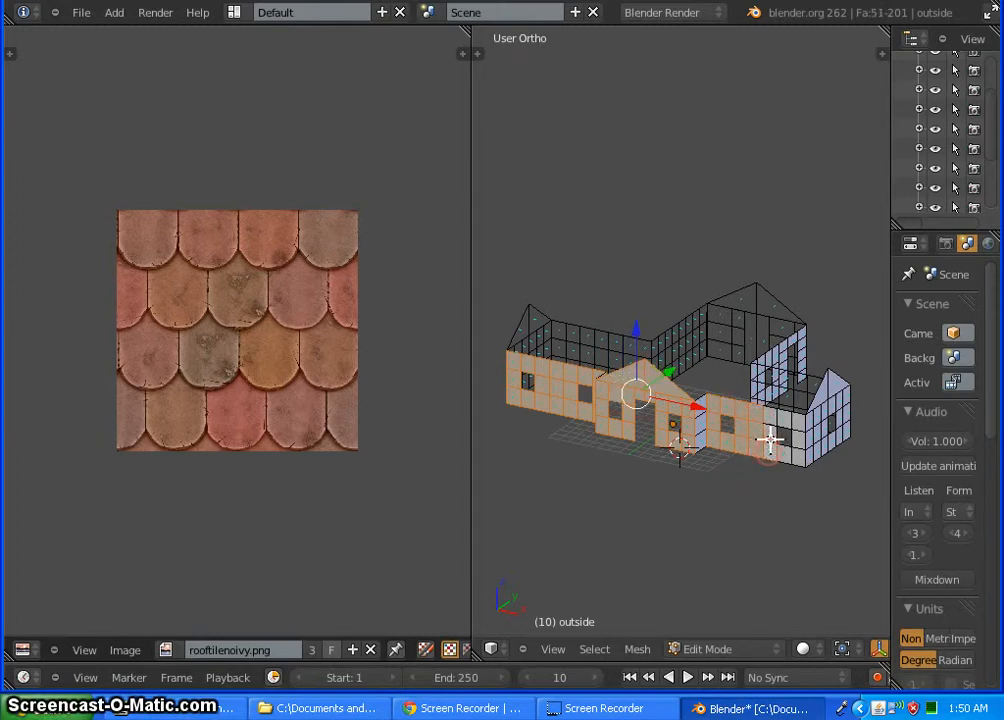
right_click(790, 420, "shift")
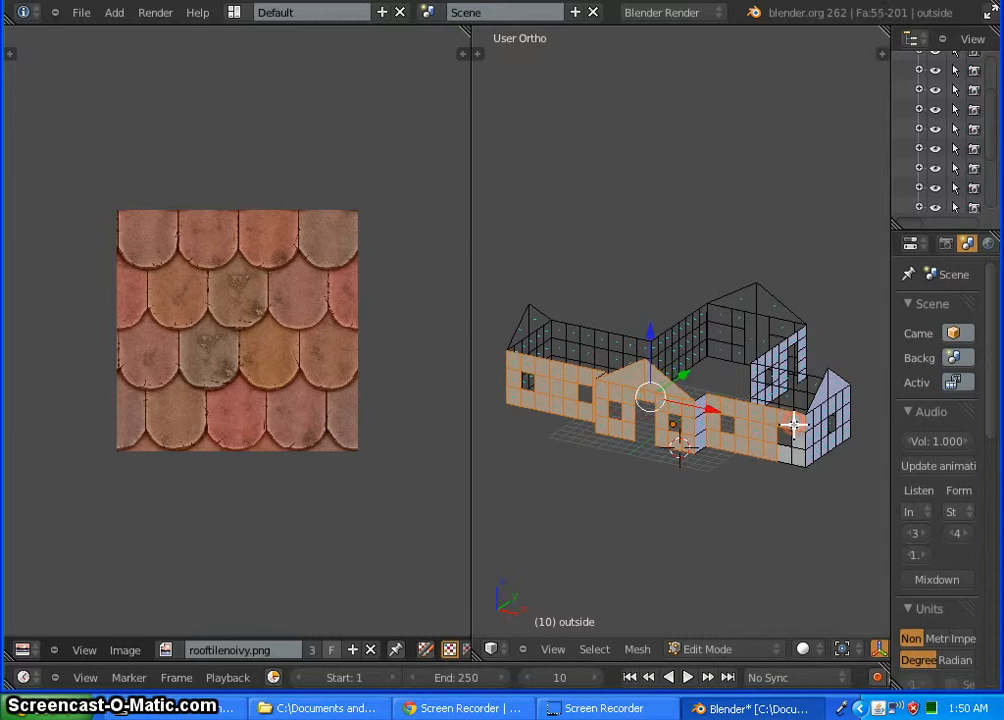
right_click(679, 473, "shift")
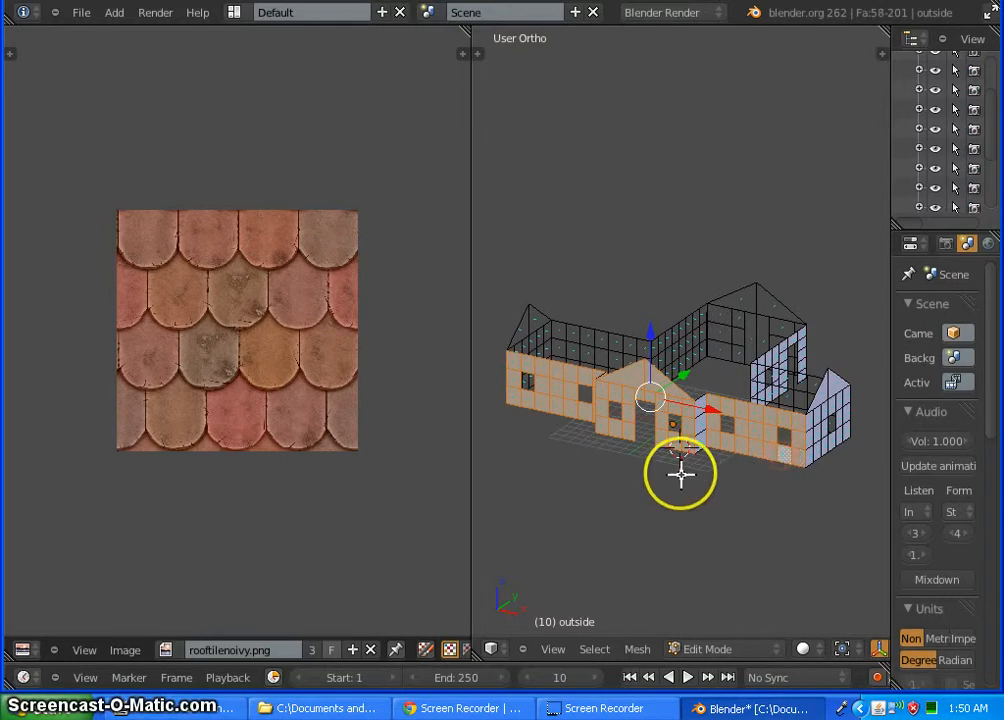
- Unwrap the selected front wall faces with Project From View in the front orthographic view
key("KP_1")
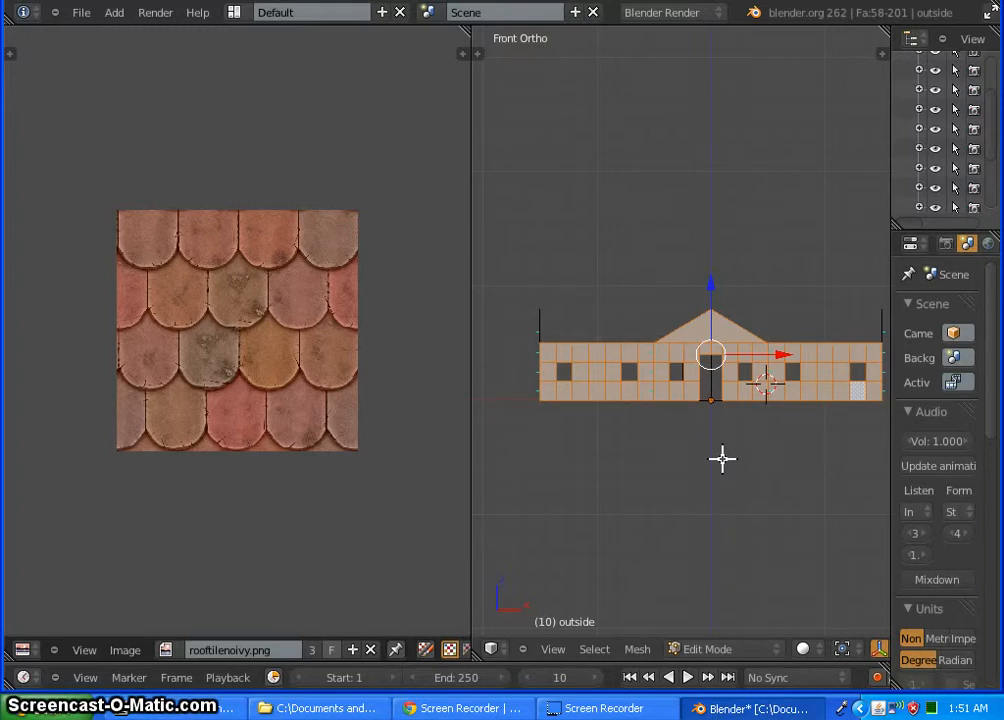
key("u")
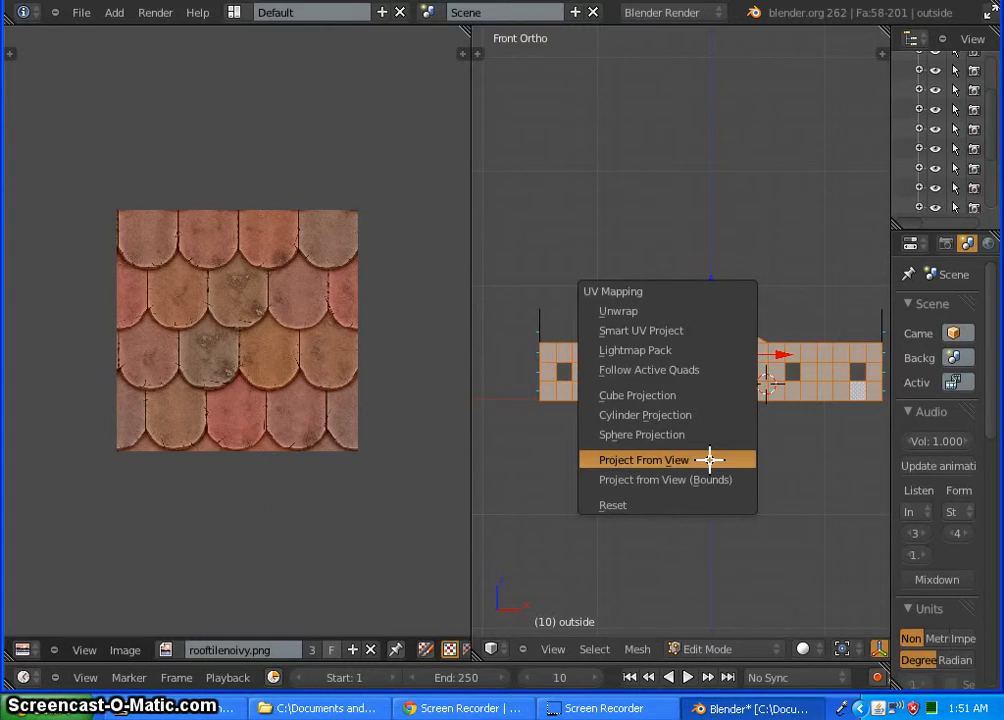
left_click(710, 459)
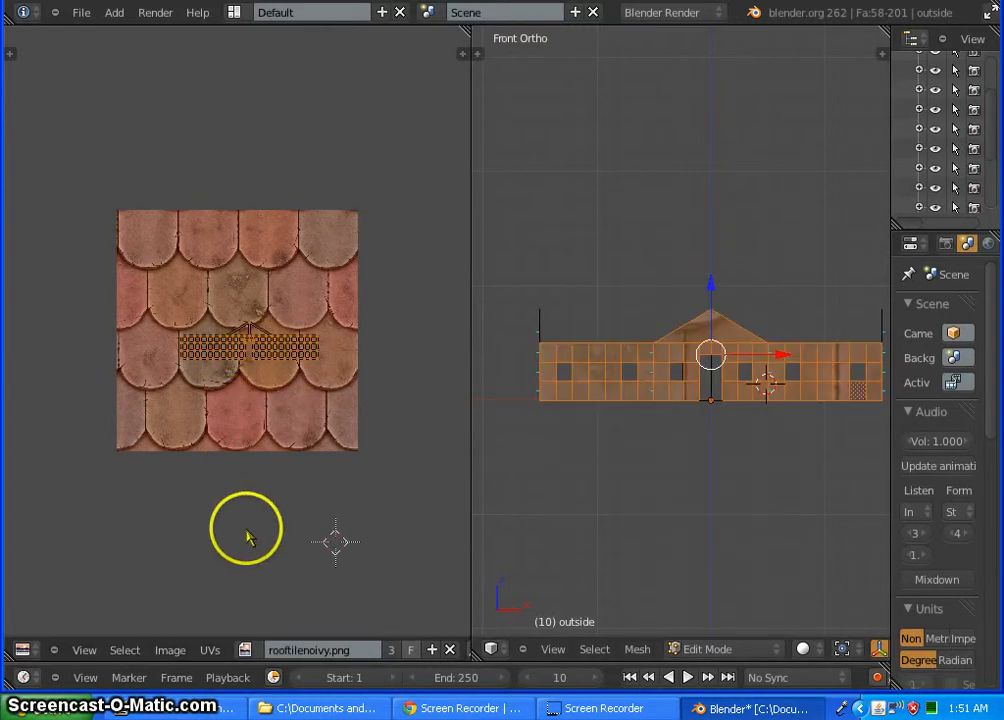
- Replace the roof tile image on the selected front wall faces with bricknoivy.png from the textures folder
left_click(450, 651)
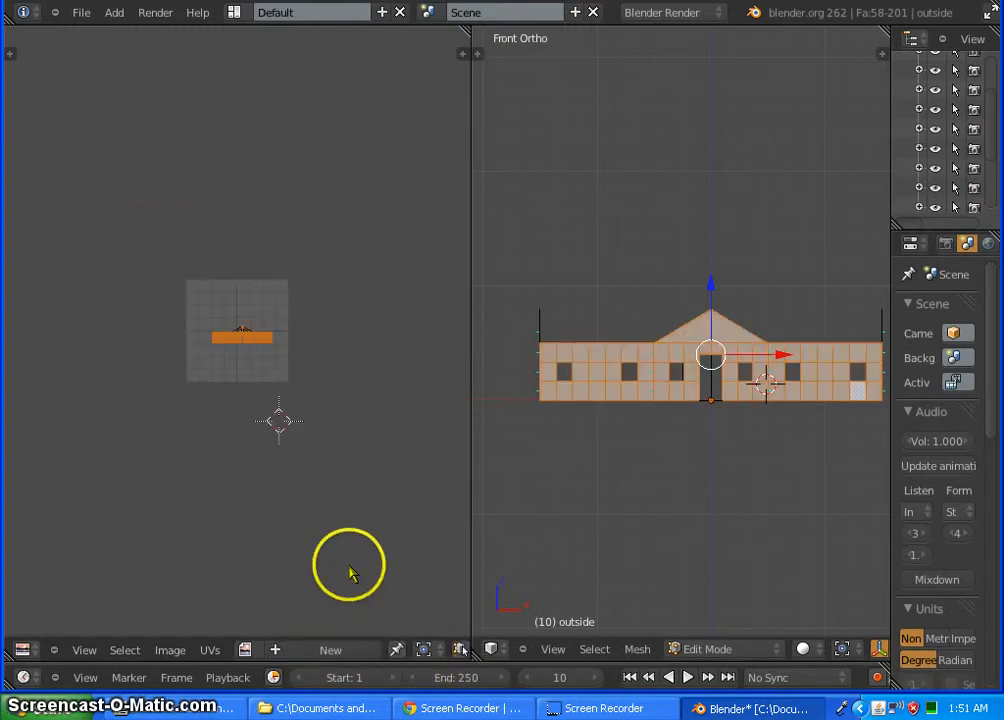
left_click(172, 649)
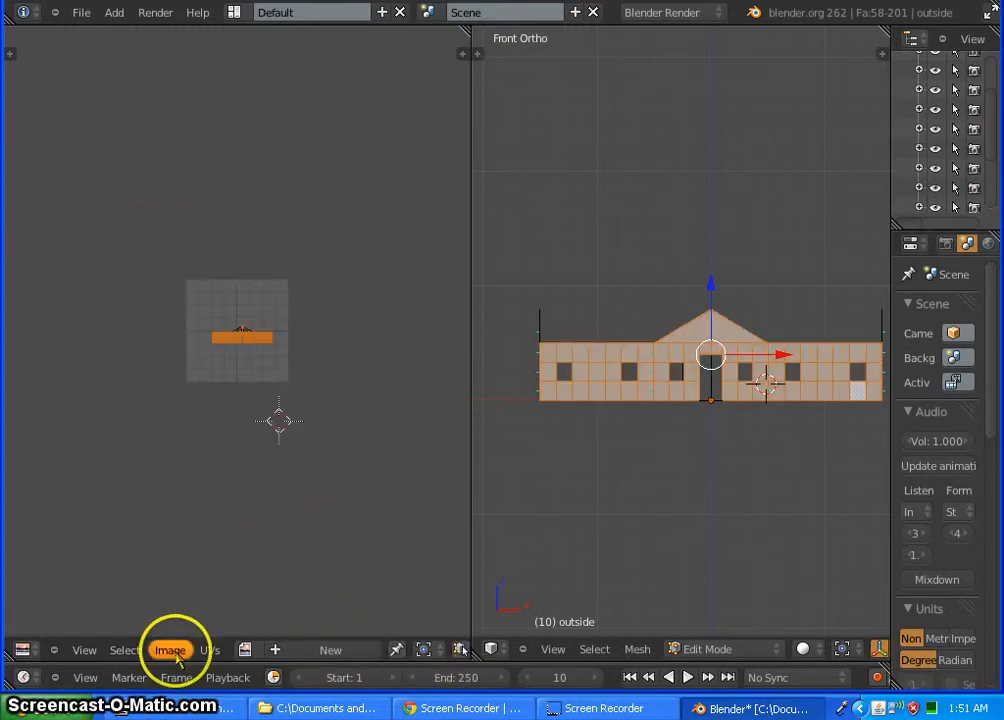
left_click(194, 613)
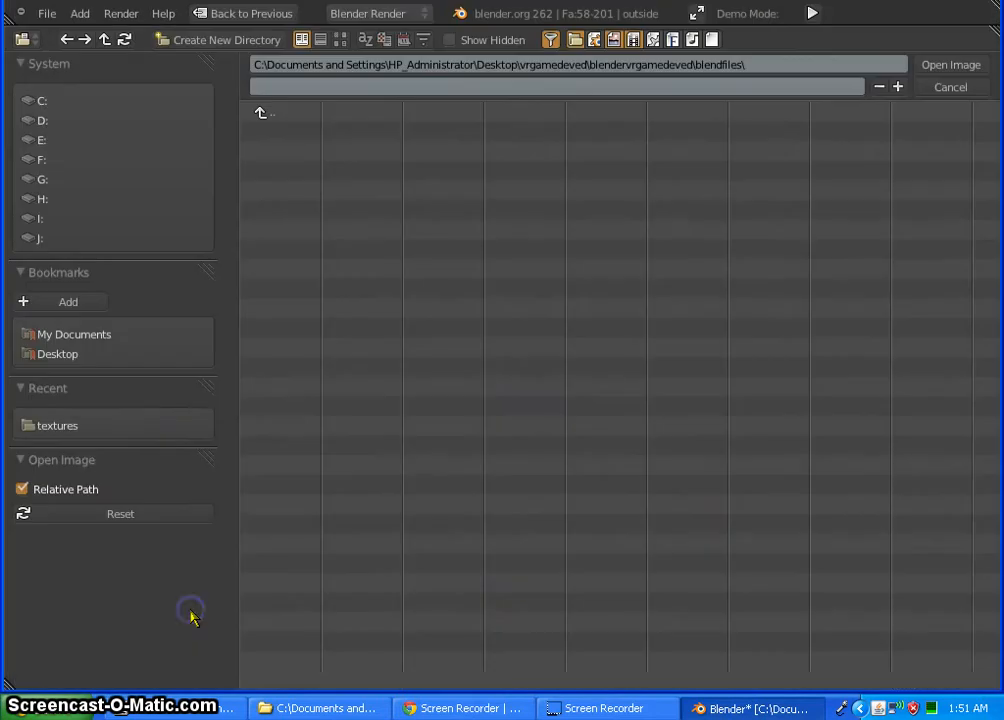
left_click(140, 426)
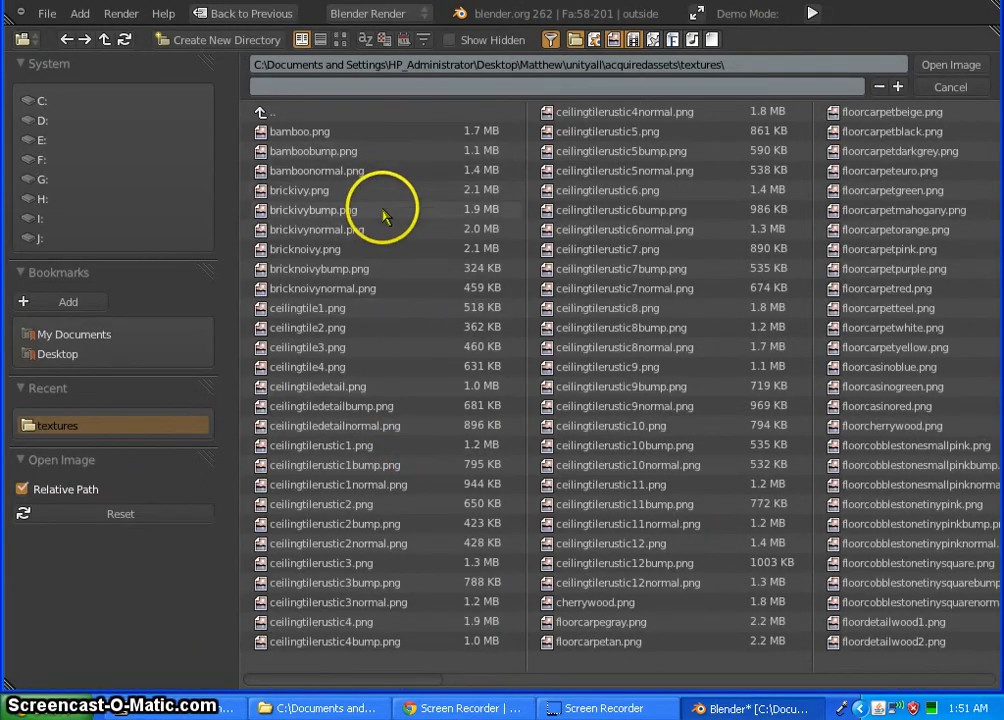
double_click(378, 258)
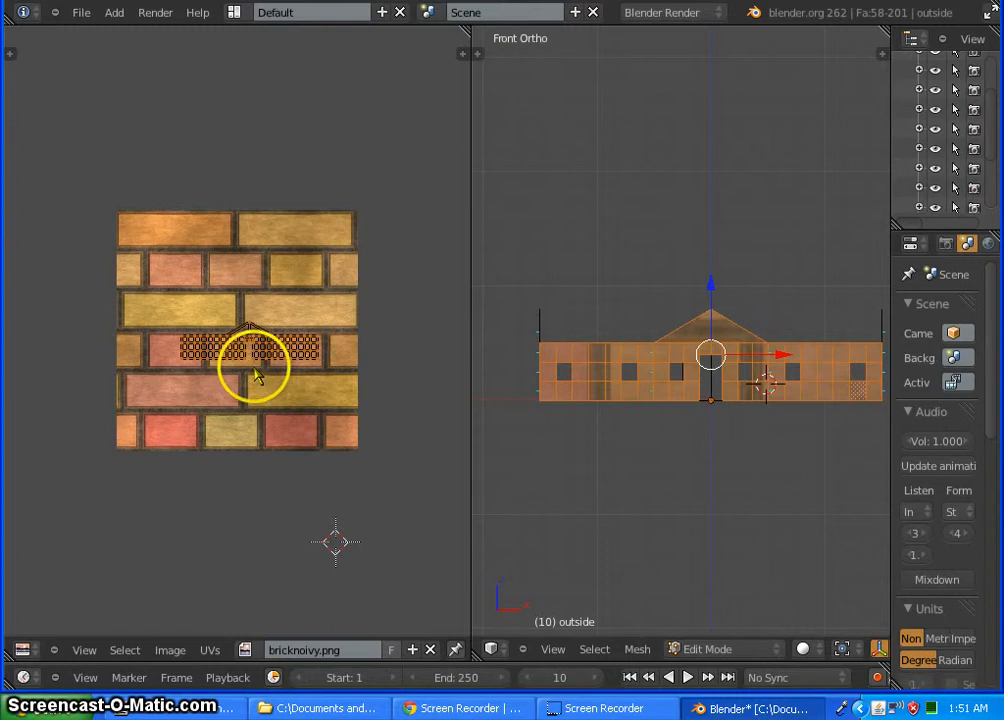
- Scale the front walls' UV layout up by a factor of about 19.6, plus a further factor of about 1.68
key("s")
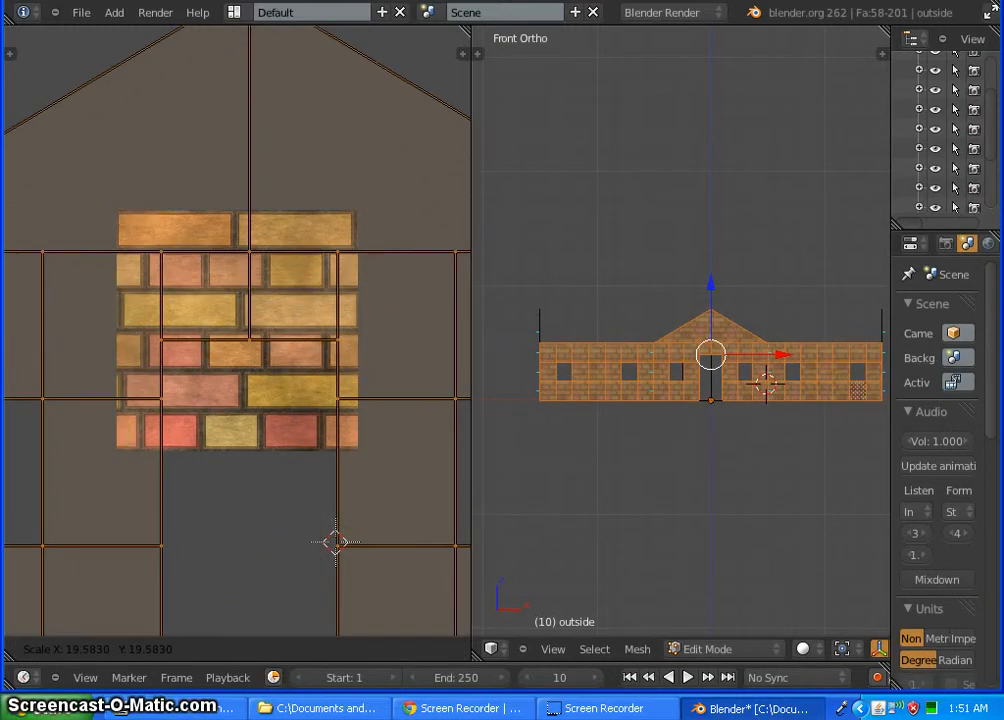
left_click(292, 653)
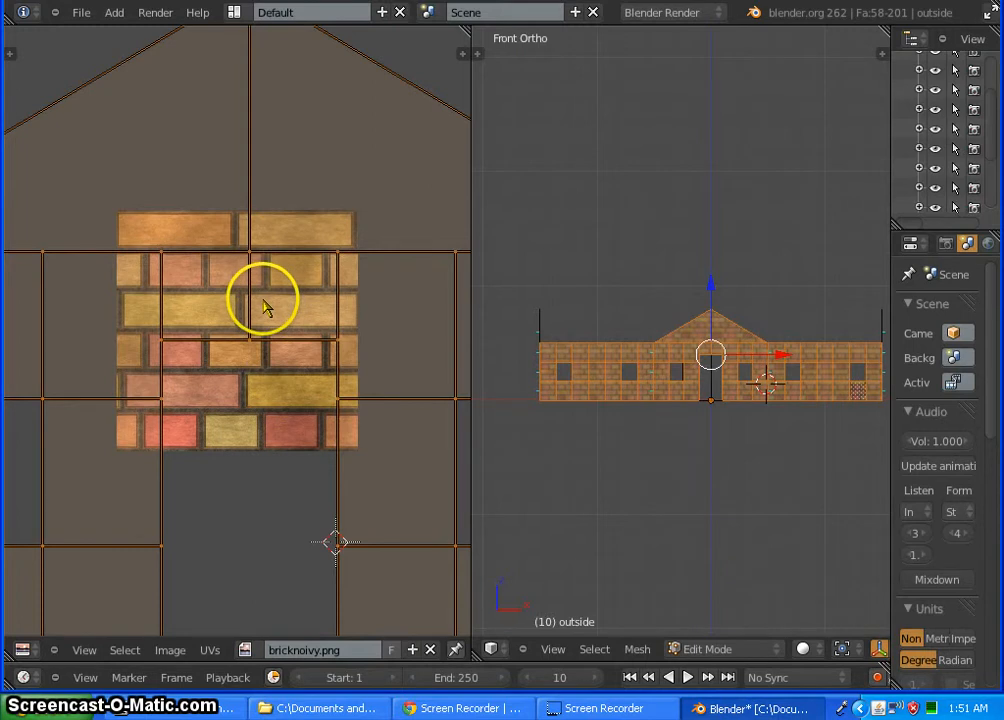
key("s")
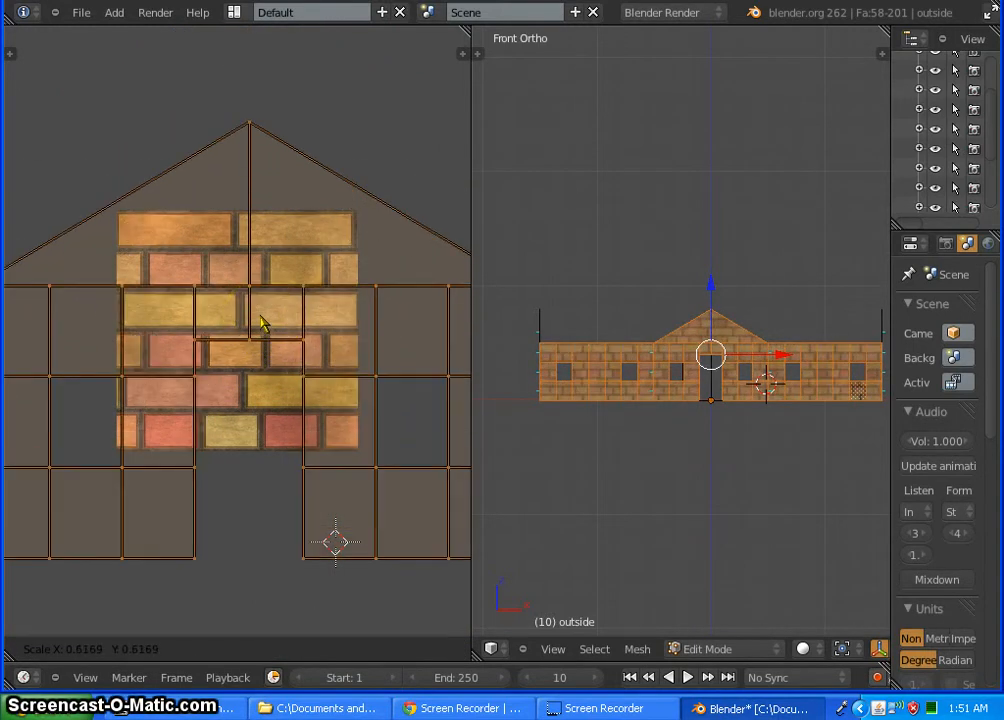
right_click(260, 322)
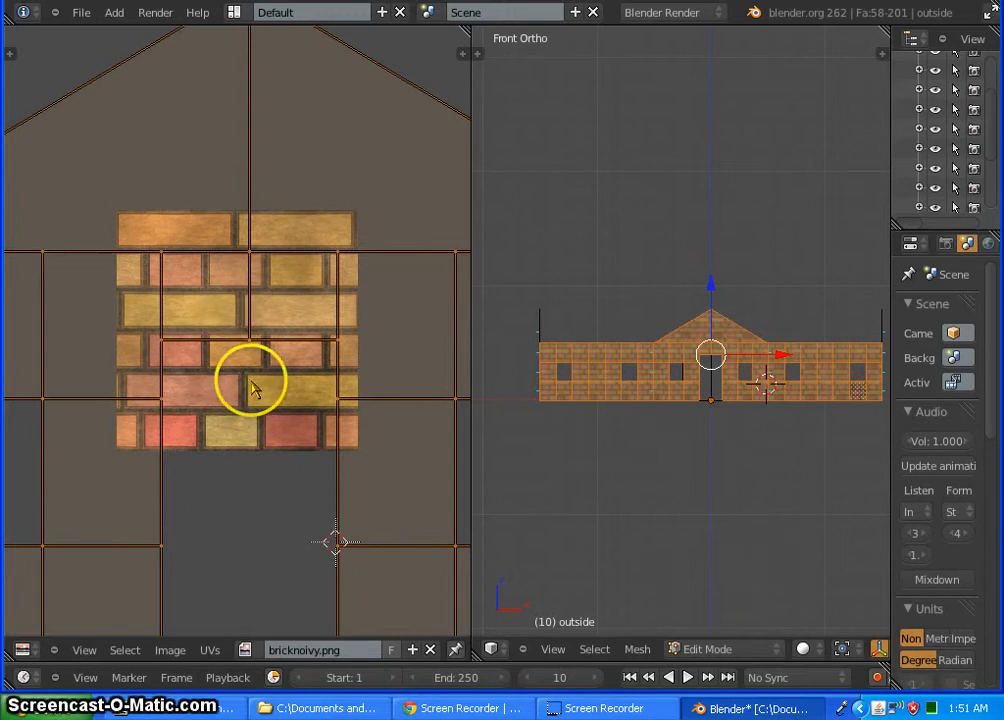
key("s")
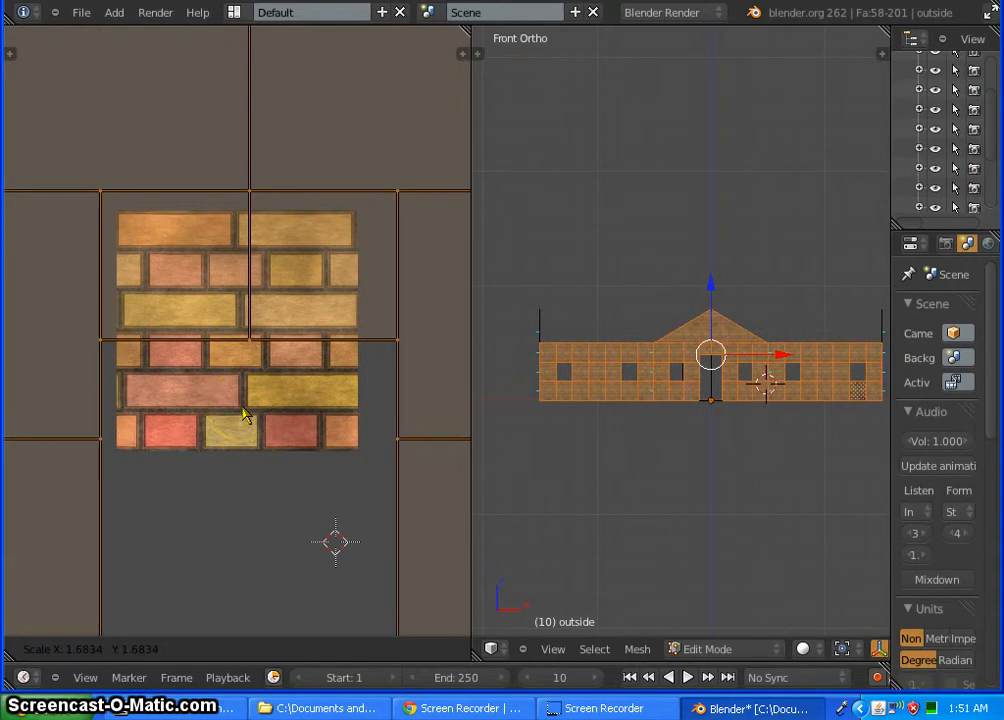
left_click(243, 408)
- Select the three faces of the entrance section's short side wall, facing the right wing
middle_click_drag(681, 497, 592, 525)
scroll(744, 380, "up", 8)
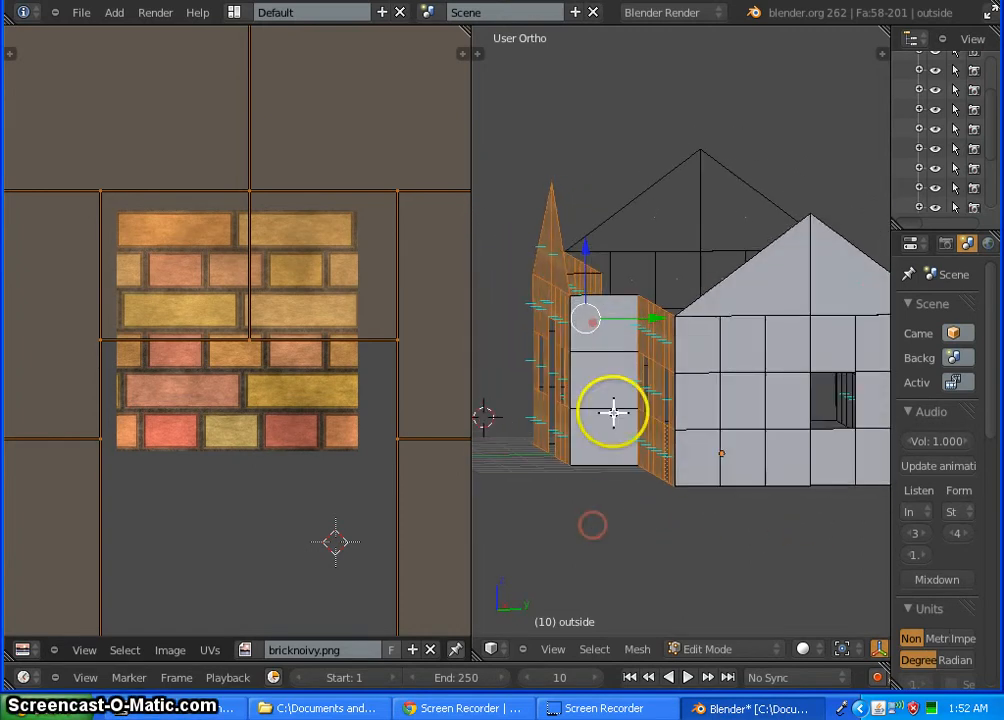
right_click(603, 320)
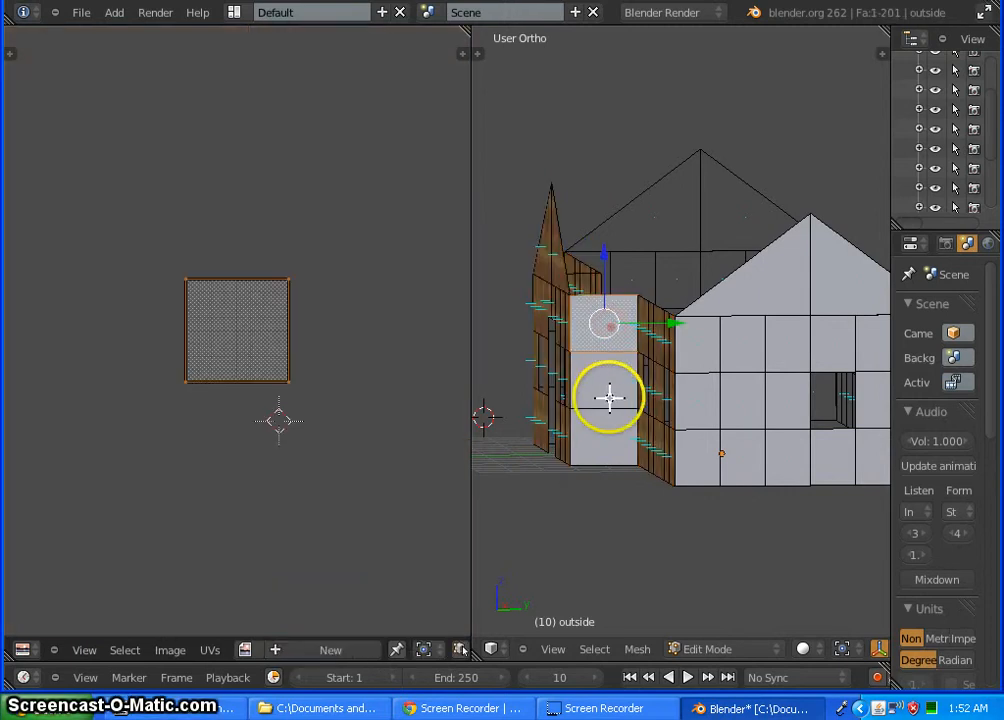
right_click(606, 382, "shift")
right_click(605, 428, "shift")
- Add the right wing end wall's gable and the faces above, below and on the rear side of its window to the selection
right_click(717, 316, "shift")
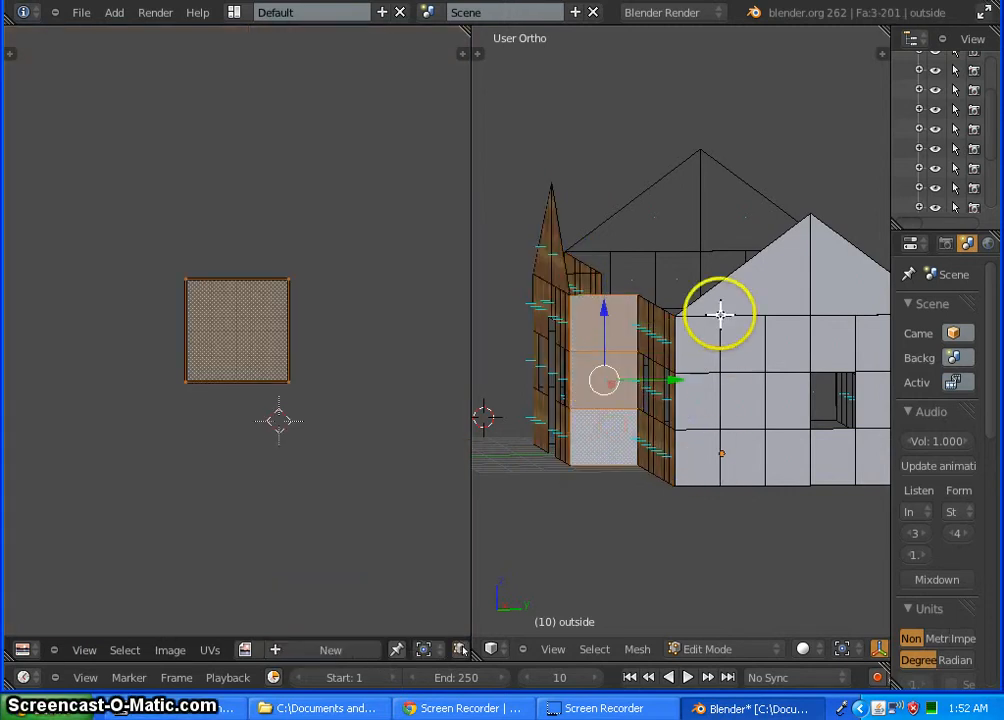
right_click(867, 293, "shift")
right_click(791, 343, "shift")
right_click(827, 343, "shift")
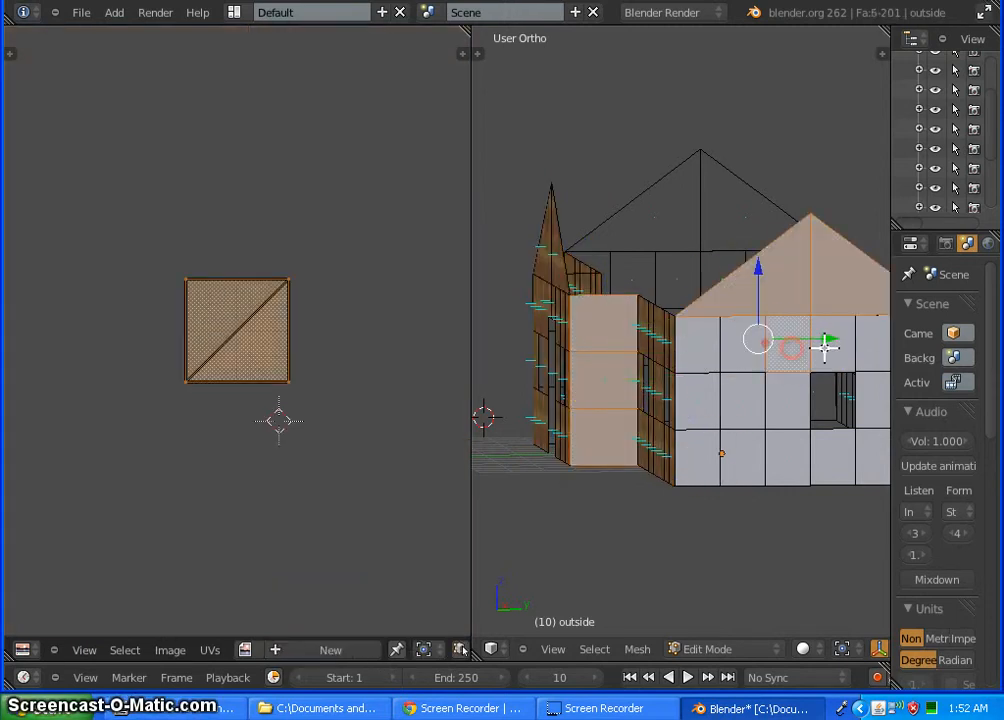
right_click(863, 341, "shift")
right_click(873, 410, "shift")
right_click(883, 453, "shift")
right_click(827, 468, "shift")
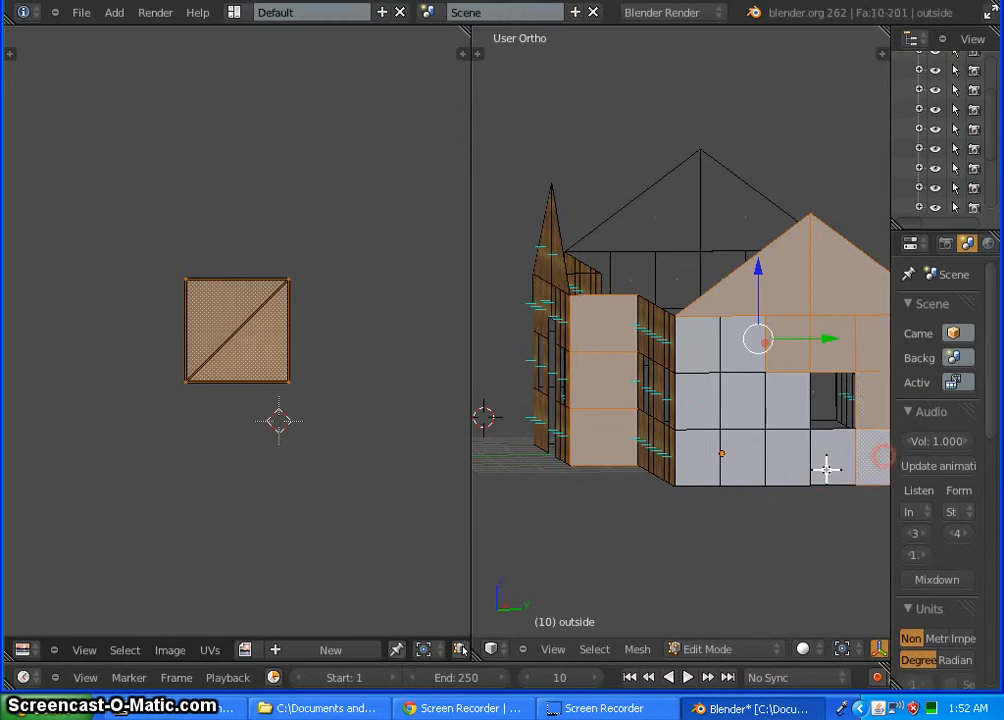
- Add the remaining faces of the right wing's end wall to the selection, including its rearmost column
right_click(782, 457, "shift")
right_click(782, 404, "shift")
right_click(740, 400, "shift")
right_click(740, 345, "shift")
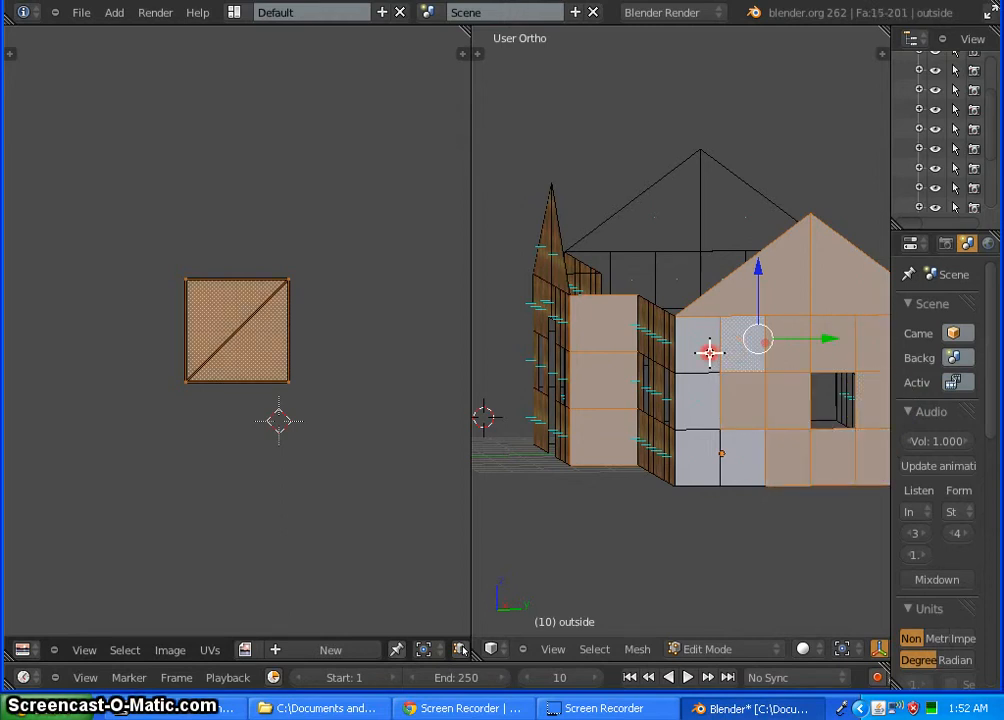
right_click(711, 350, "shift")
right_click(702, 406, "shift")
right_click(693, 460, "shift")
right_click(739, 459, "shift")
middle_click_drag(816, 527, 598, 478, "shift")
right_click(713, 291, "shift")
right_click(713, 345, "shift")
right_click(706, 408, "shift")
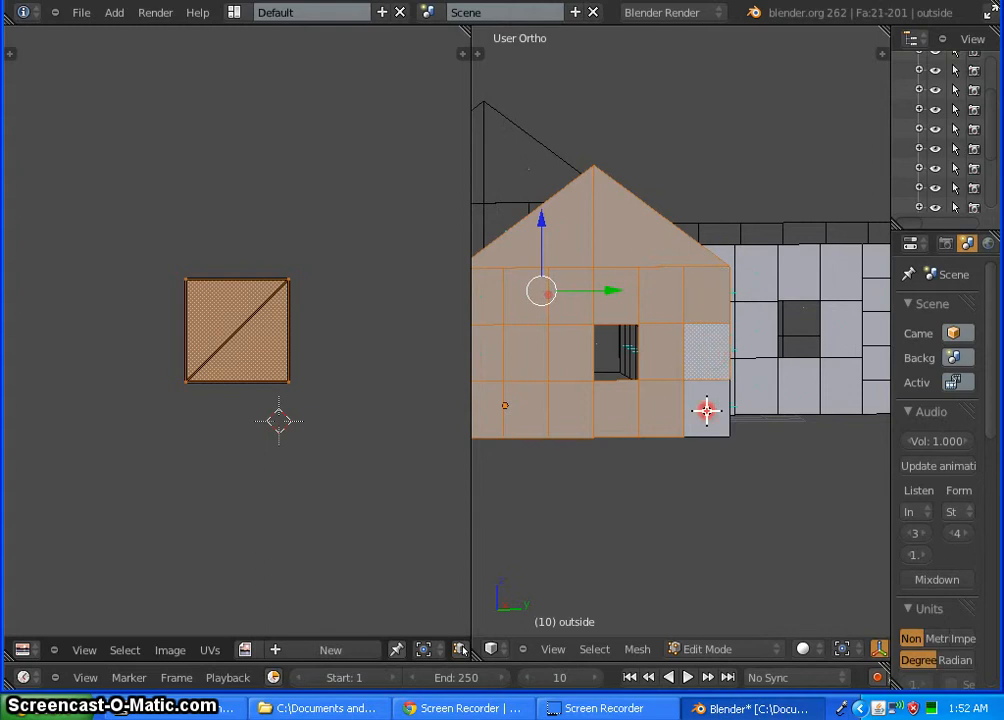
- Add the faces around the window of the set-back rear side wall to the selection
middle_click_drag(787, 482, 556, 455)
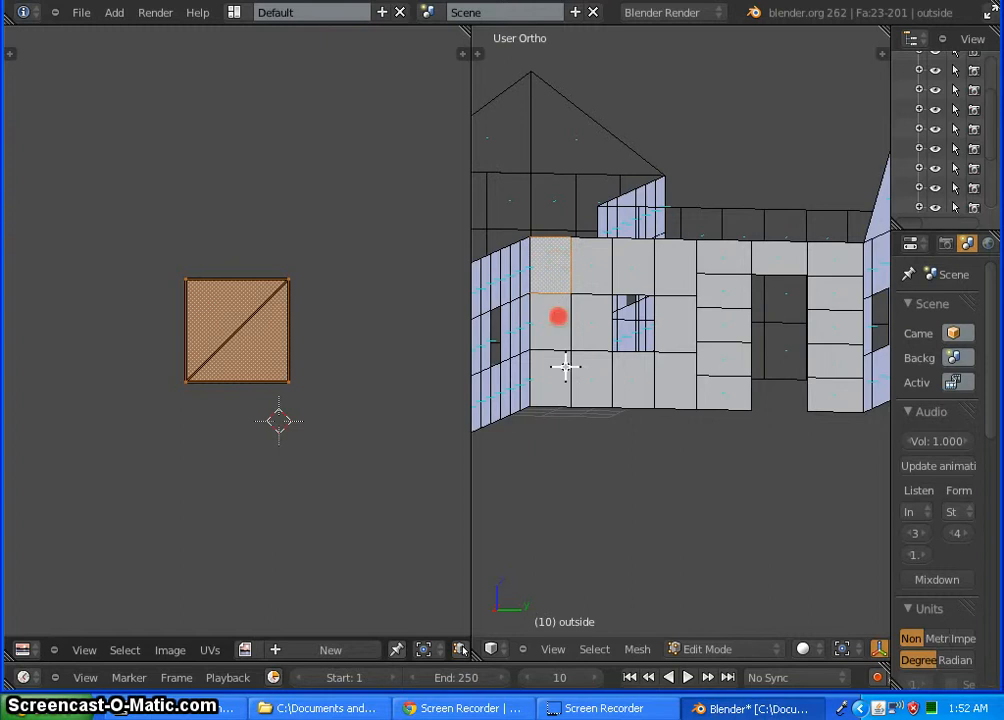
right_click(557, 316, "shift")
right_click(562, 372, "shift")
right_click(598, 381, "shift")
right_click(592, 329, "shift")
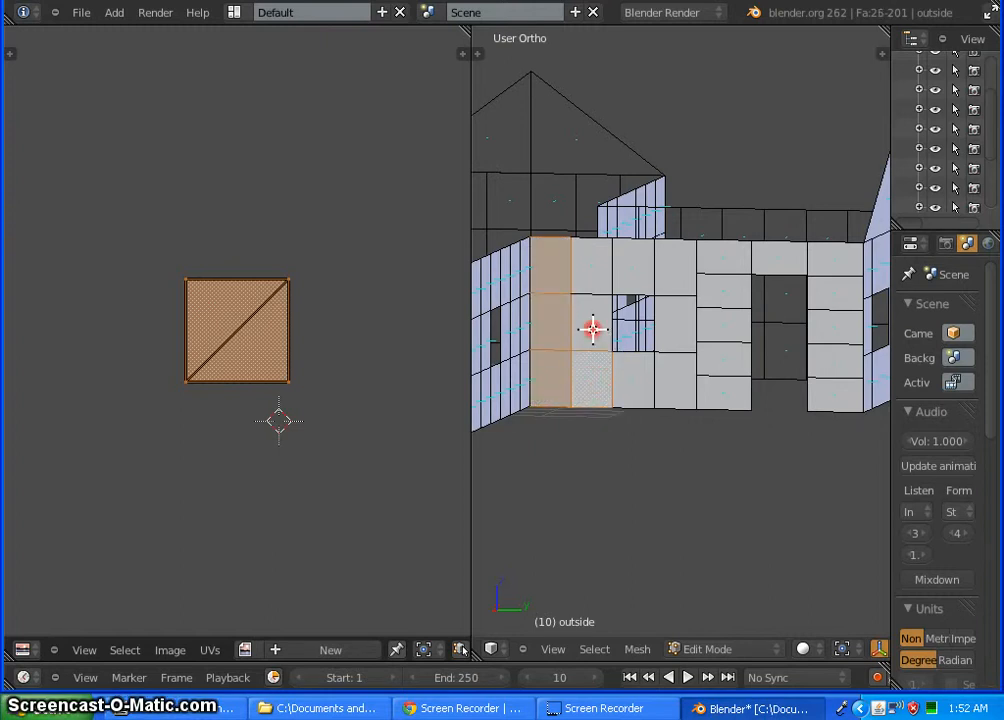
right_click(593, 268, "shift")
right_click(637, 265, "shift")
right_click(675, 270, "shift")
right_click(677, 325, "shift")
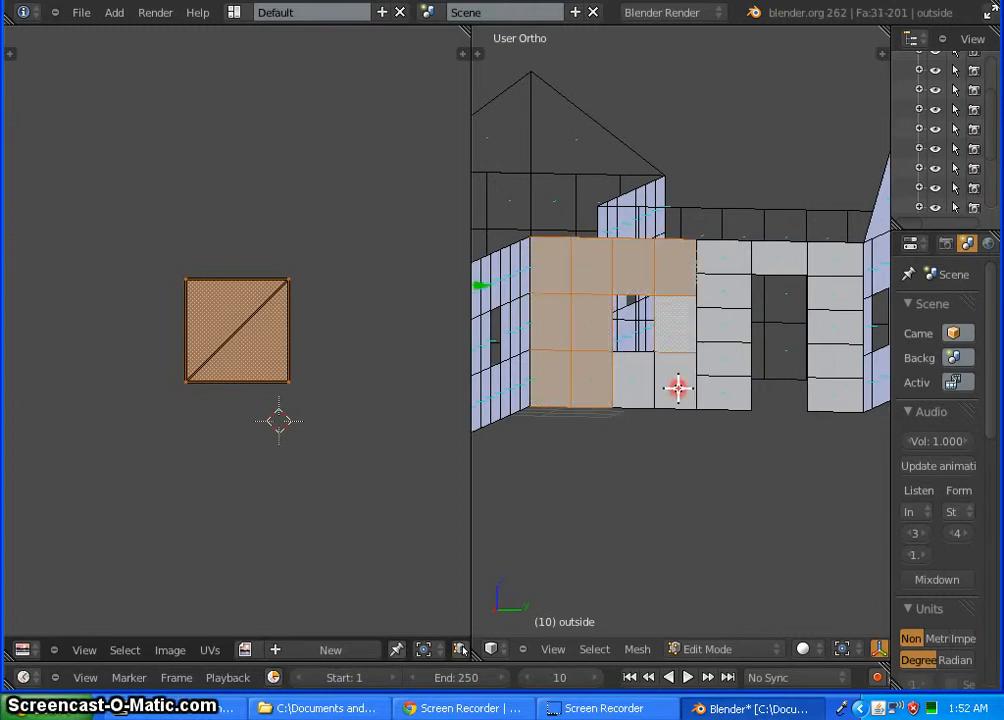
right_click(678, 388, "shift")
- Add the faces beside and above the doorway of the rear side wall to the selection
right_click(730, 390, "shift")
right_click(730, 360, "shift")
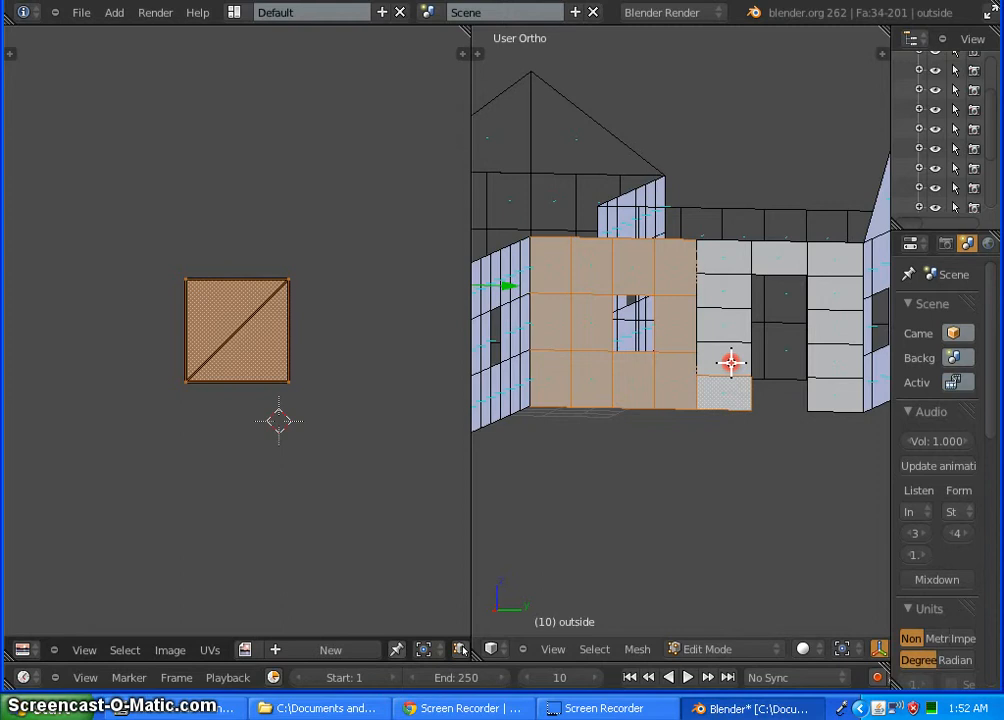
right_click(730, 325, "shift")
right_click(731, 290, "shift")
right_click(731, 290, "shift")
right_click(729, 252, "shift")
right_click(778, 258, "shift")
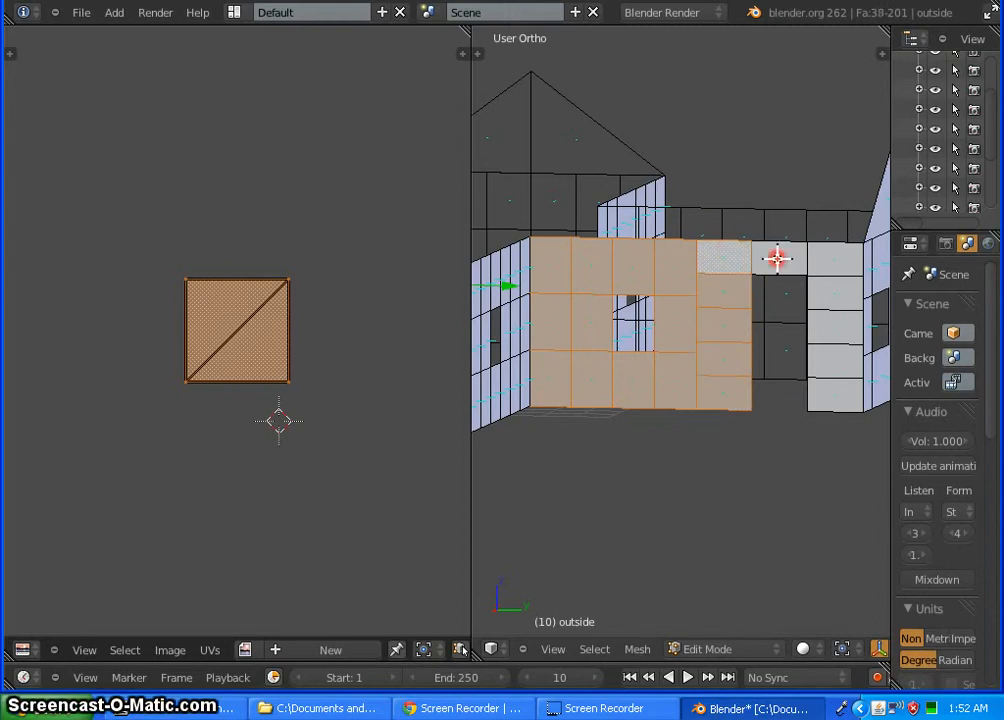
right_click(845, 258, "shift")
right_click(833, 296, "shift")
right_click(834, 325, "shift")
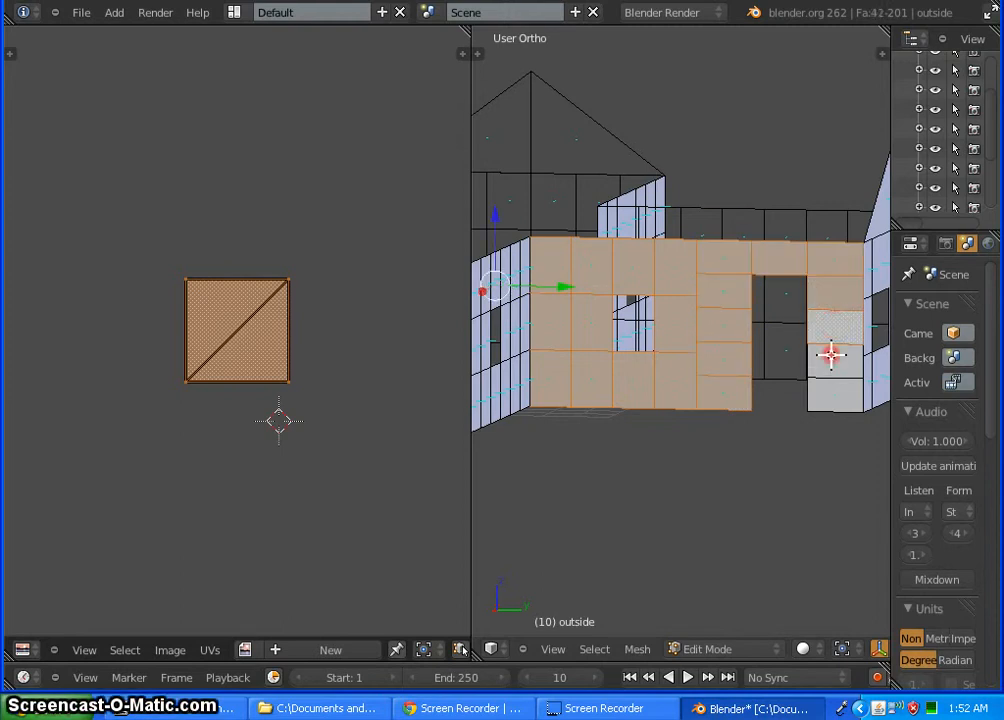
right_click(829, 352, "shift")
right_click(834, 388, "shift")
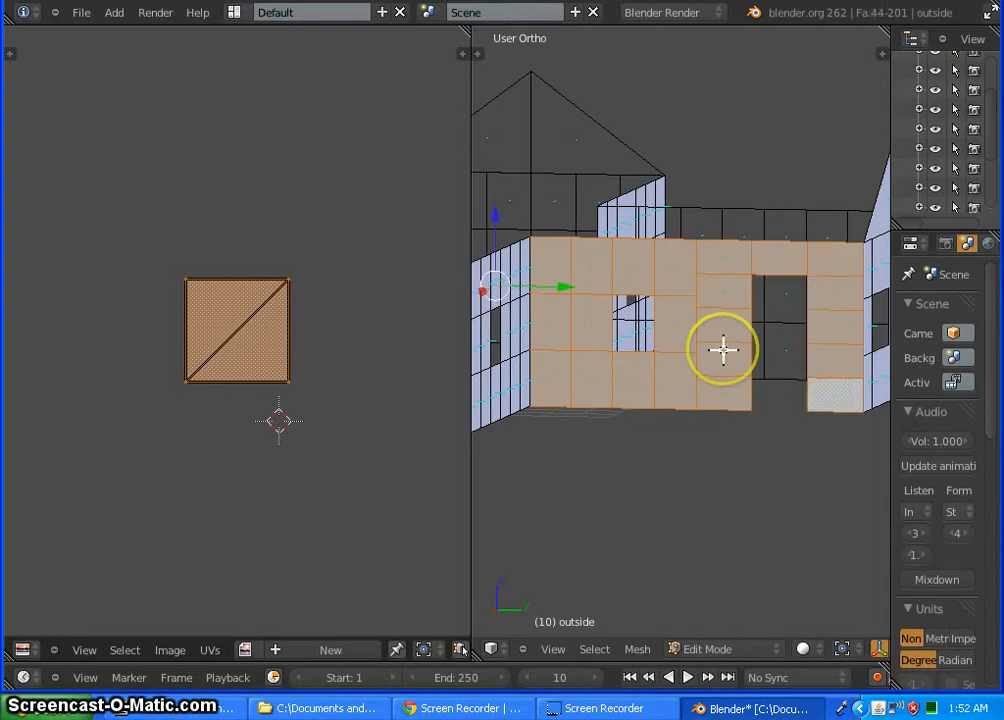
- Unwrap the selected side wall faces with Project From View in the right orthographic view
key("KP_3")
scroll(649, 298, "down", 5)
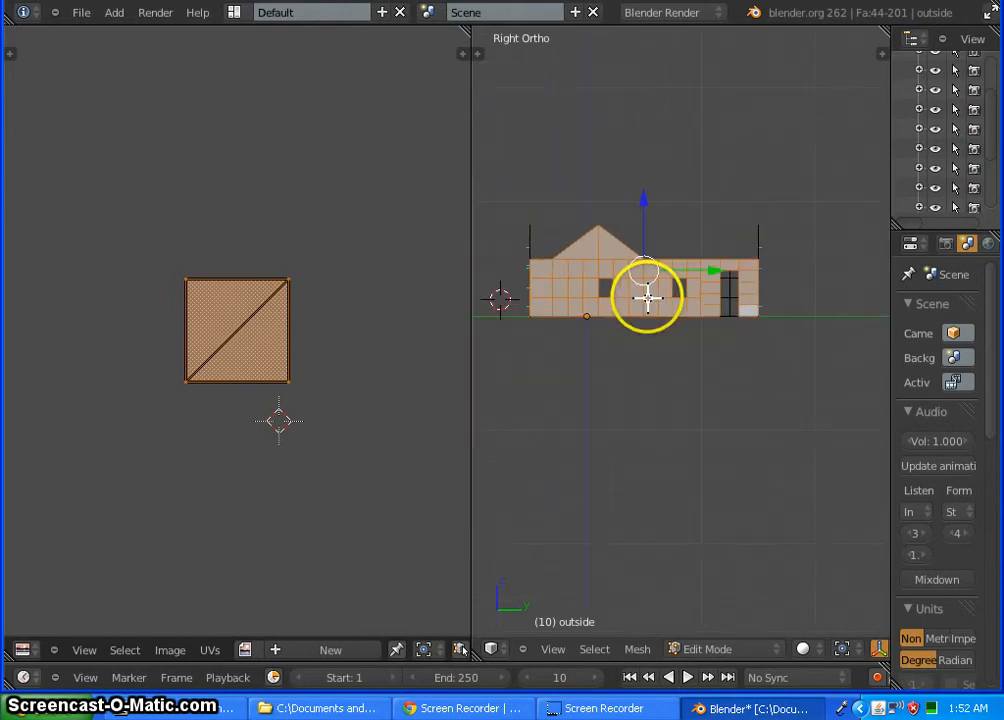
scroll(645, 294, "up", 2)
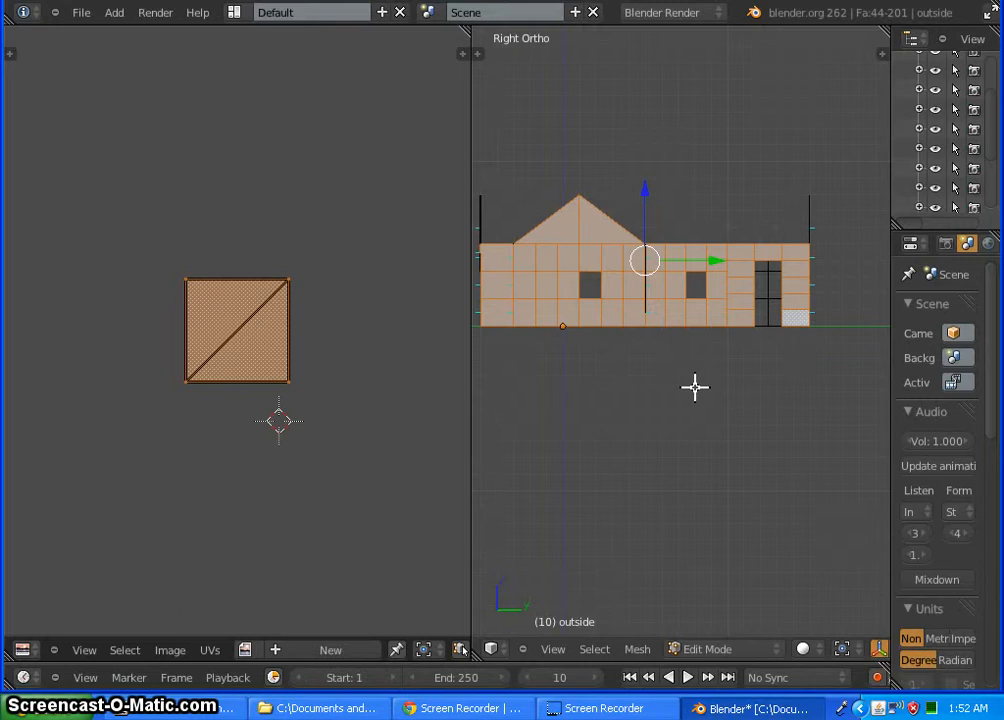
key("u")
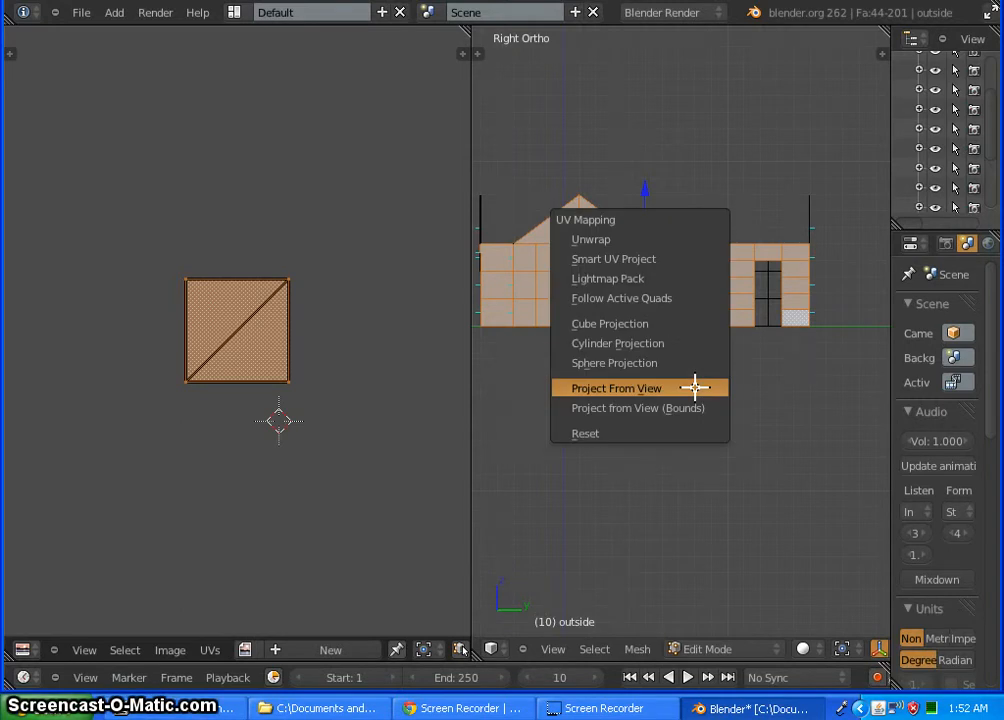
left_click(695, 388)
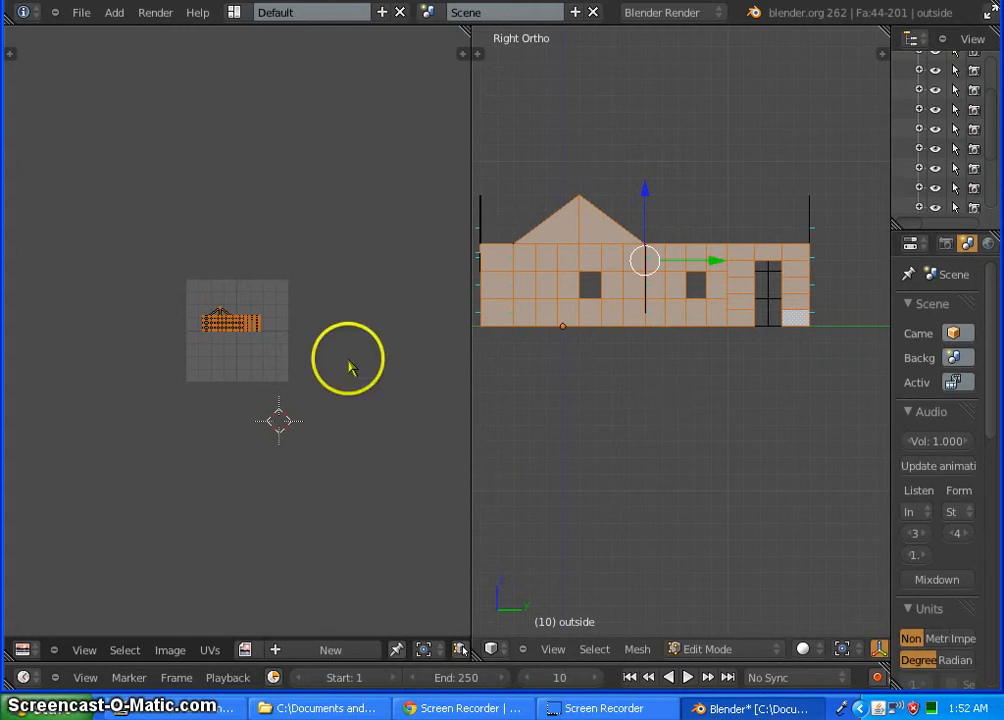
- Apply bricknoivy.png from the textures folder to the selected side wall faces
left_click(170, 650)
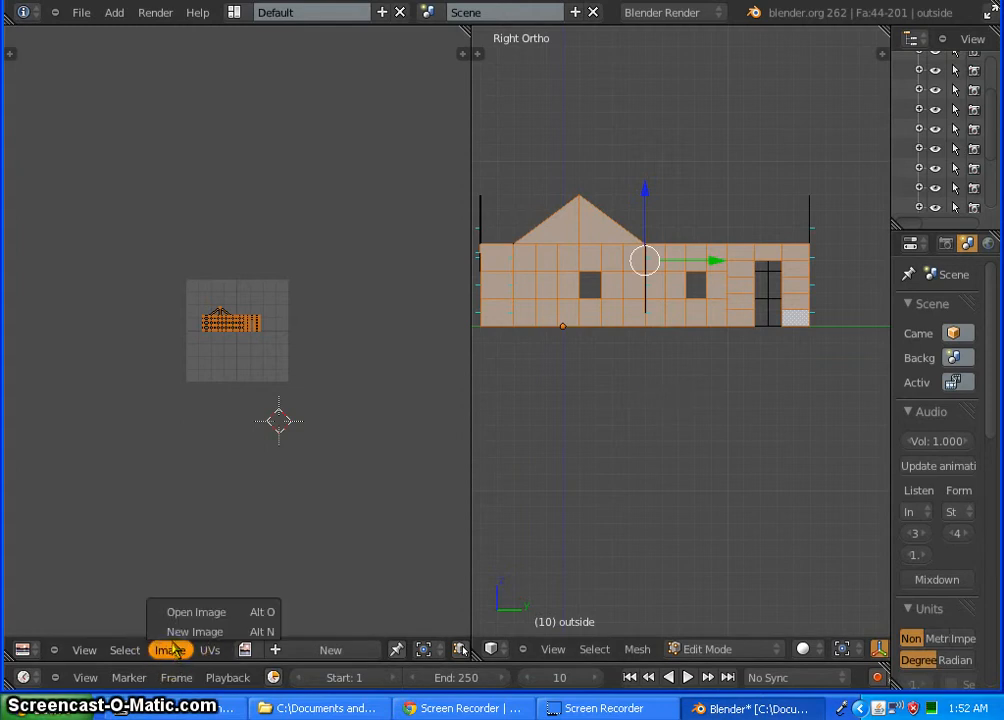
left_click(178, 611)
left_click(92, 425)
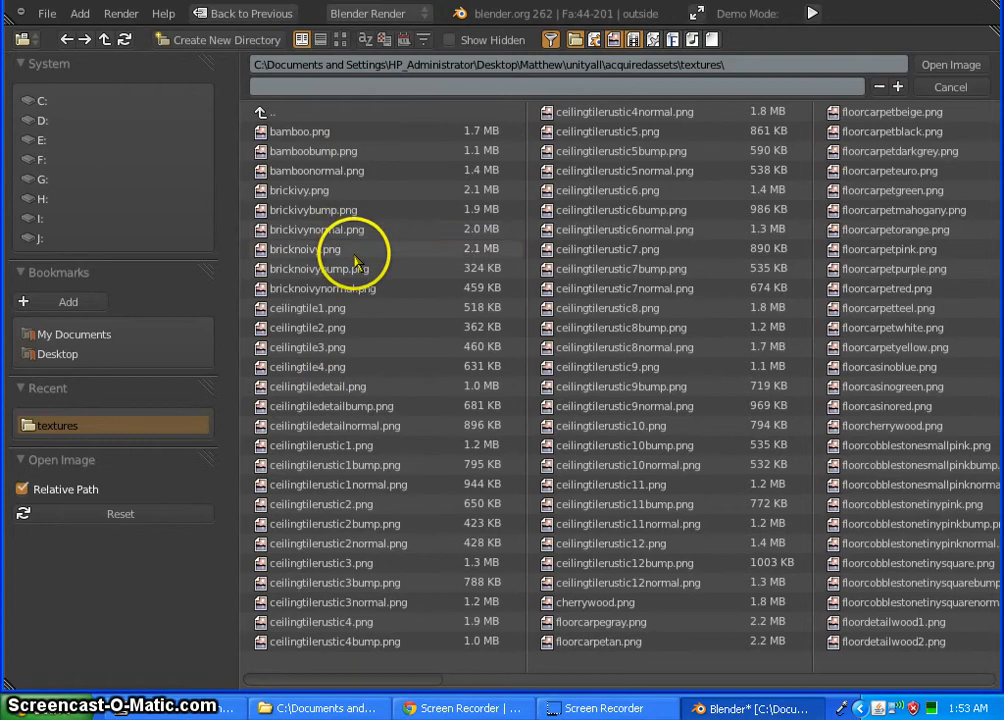
double_click(352, 251)
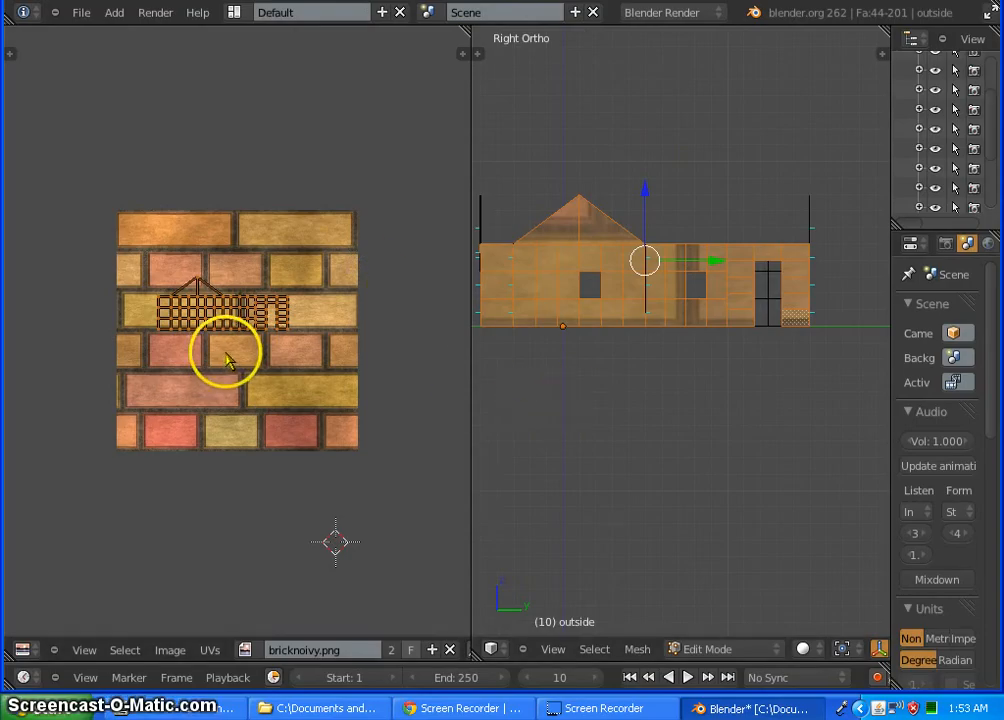
- Scale up the side walls' UV layout over the brick image and compare its brick size with the front wall at the corner
key("s")
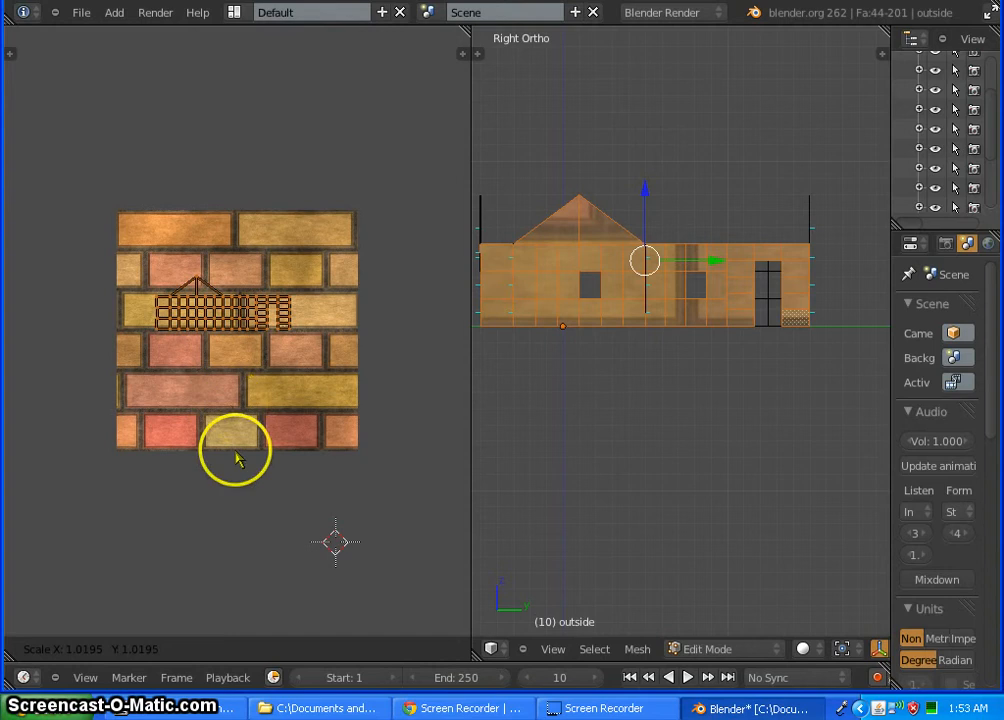
left_click(270, 620)
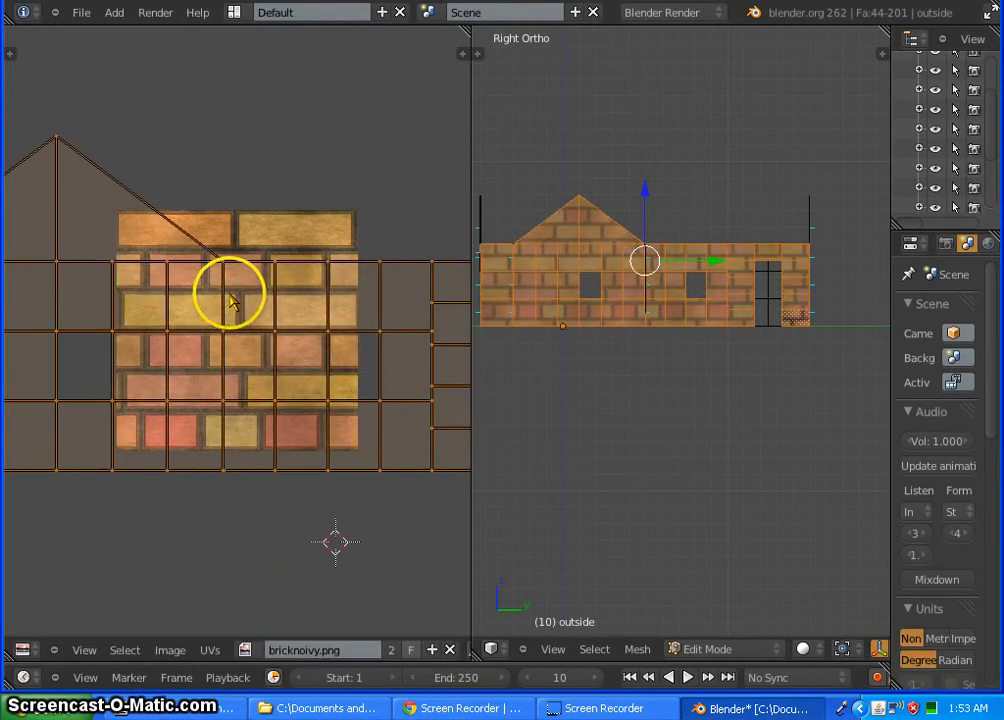
left_click(583, 399)
middle_click_drag(583, 399, 690, 419)
scroll(612, 314, "up", 5)
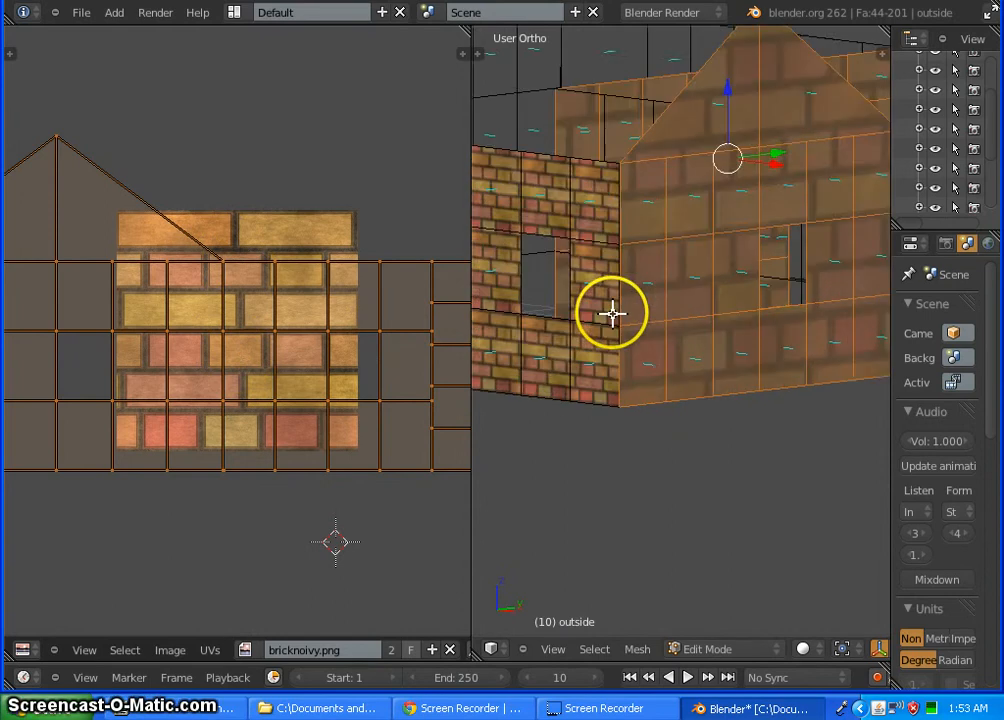
scroll(612, 314, "up", 3)
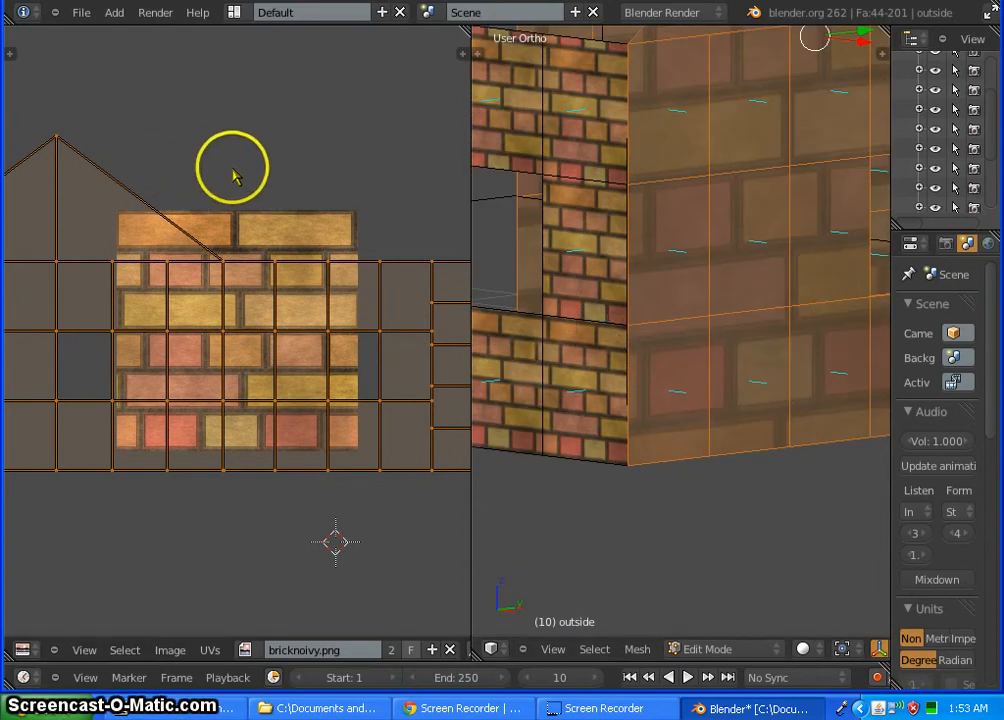
- Scale the side walls' UV layout up by about 3.57 and nudge it by about -4.88 in X and 9.77 in Y
key("s")
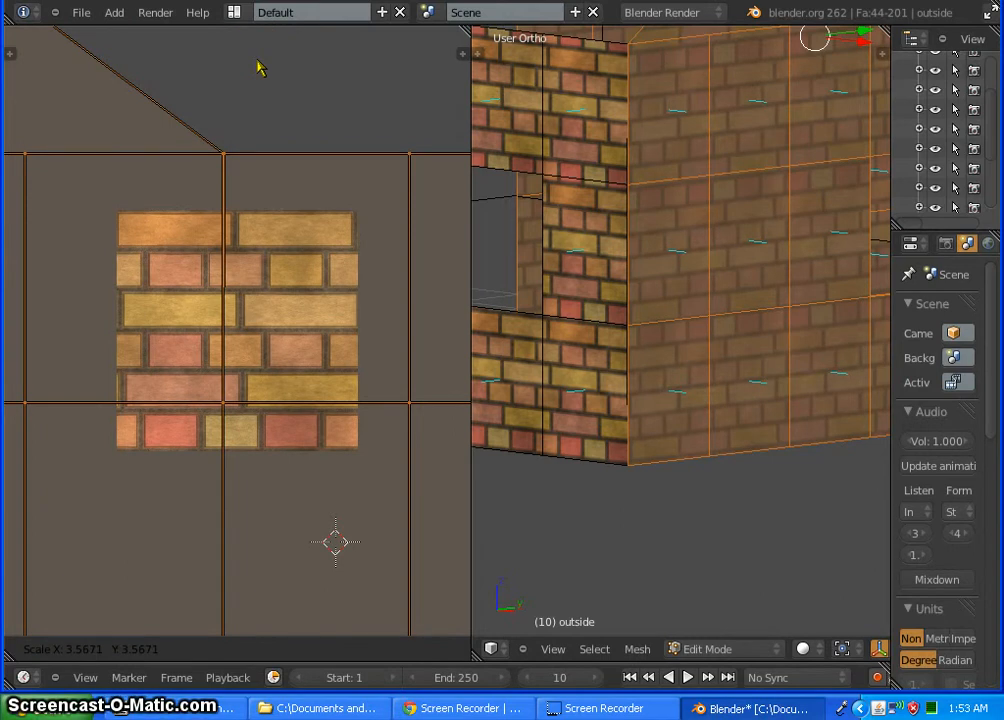
left_click(257, 66)
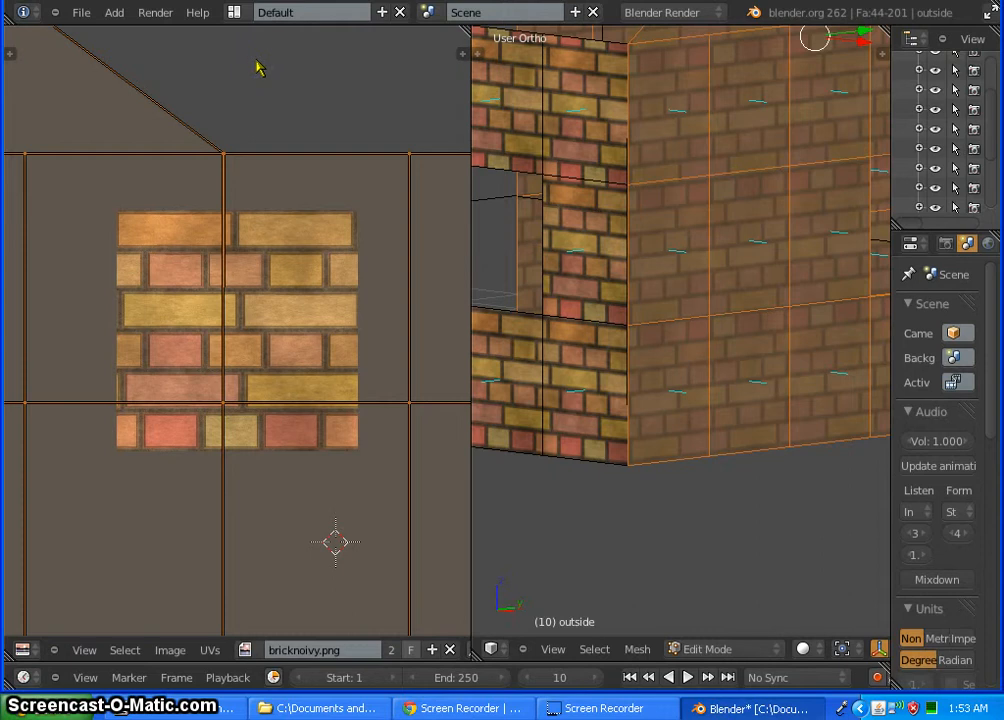
key("g")
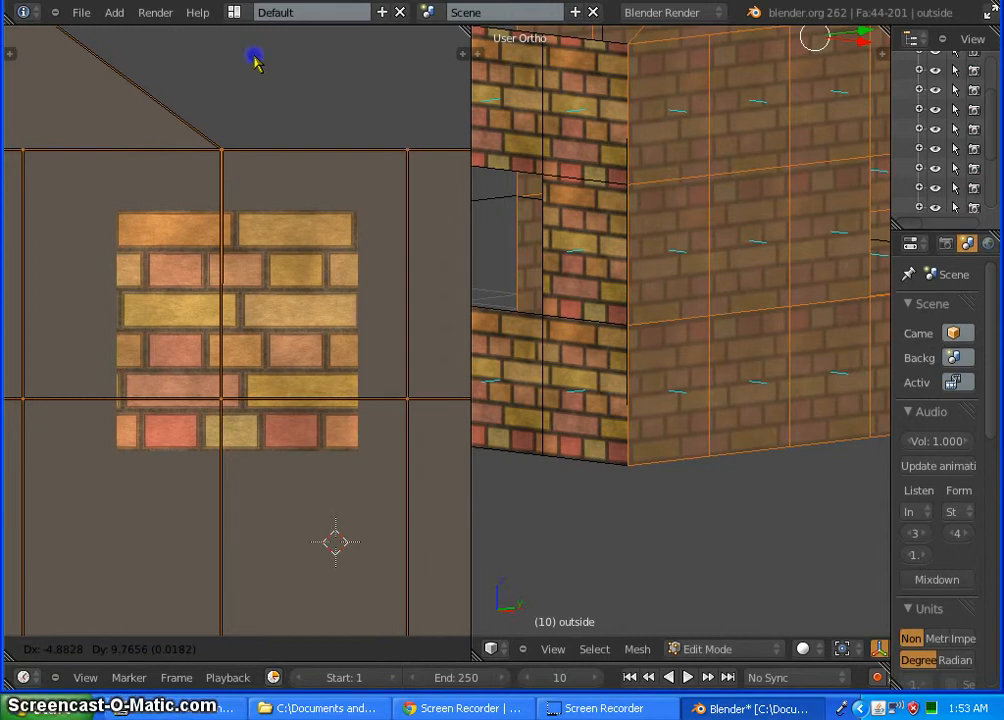
left_click(274, 120)
left_click(551, 283)
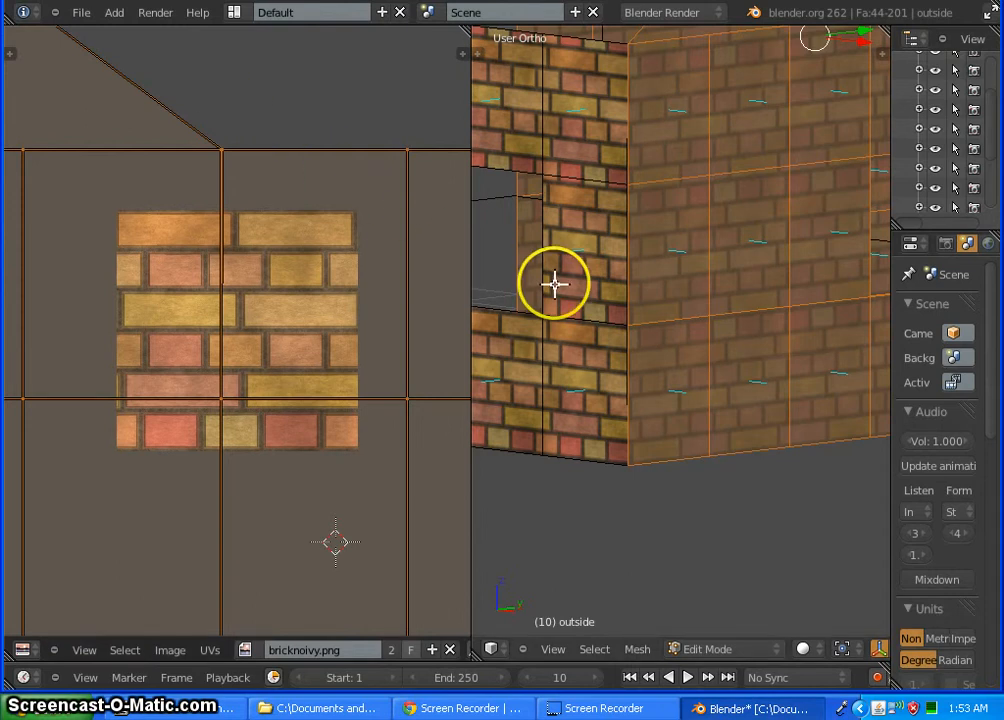
- Clear the face selection and compare the brick sizes and mortar rows where the side wall meets the front wall
scroll(553, 285, "down", 3)
mouse_move(762, 486)
middle_mouse_down()
mouse_move(610, 485)
mouse_move(735, 467)
mouse_move(807, 485)
mouse_move(770, 464)
mouse_move(755, 489)
middle_mouse_up()
scroll(566, 319, "up", 3)
scroll(566, 320, "up", 2)
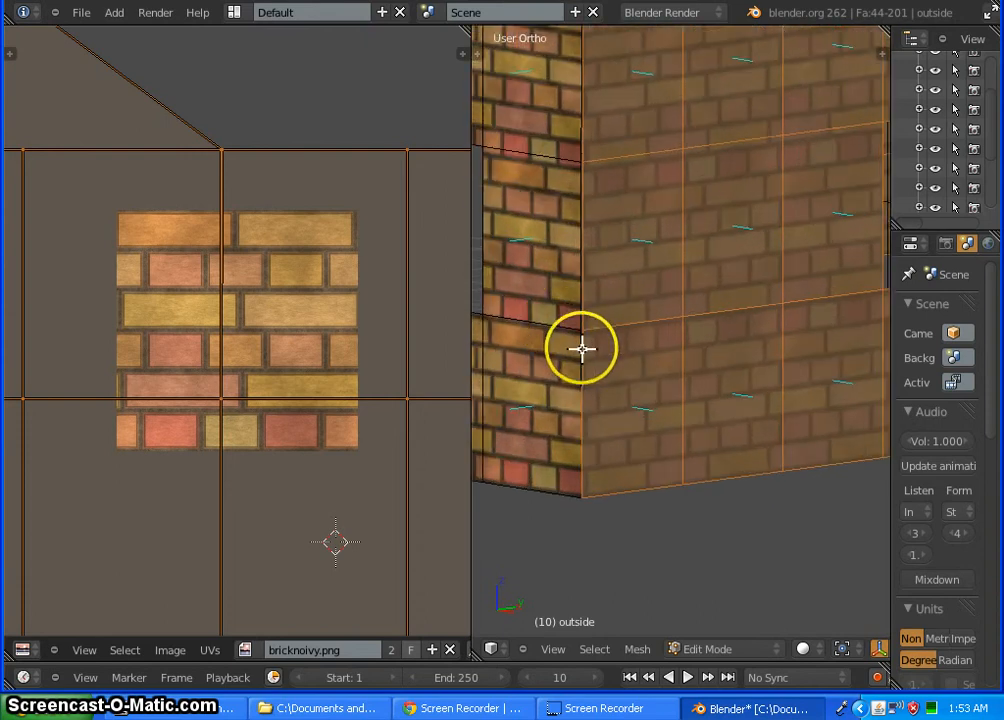
scroll(580, 350, "down", 3)
key("a")
scroll(551, 343, "up", 5)
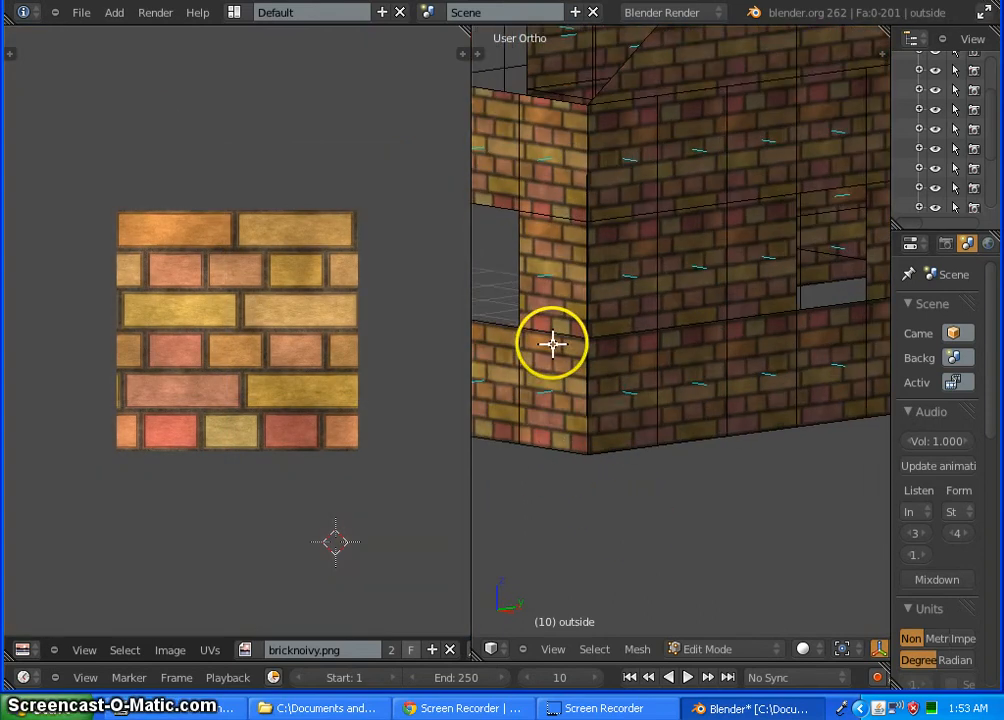
scroll(591, 387, "down", 6)
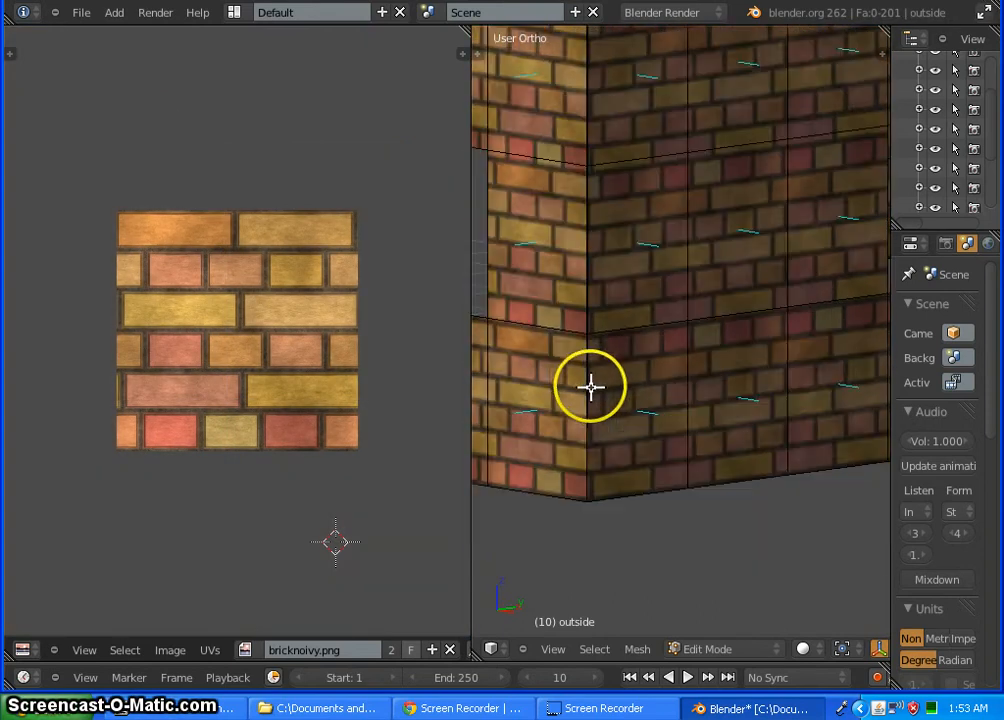
- Select the top row of faces along the untextured rear wall between the pointed gable end and the central wing
middle_click_drag(724, 490, 609, 493)
scroll(643, 314, "up", 4)
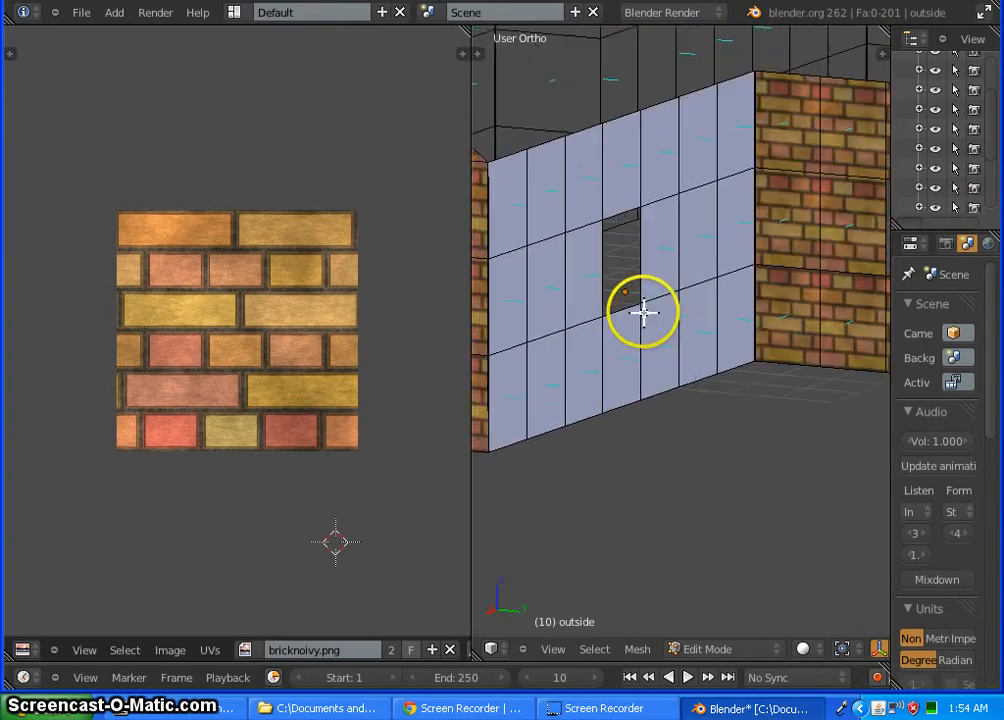
scroll(643, 359, "down", 6)
middle_click_drag(676, 411, 643, 476)
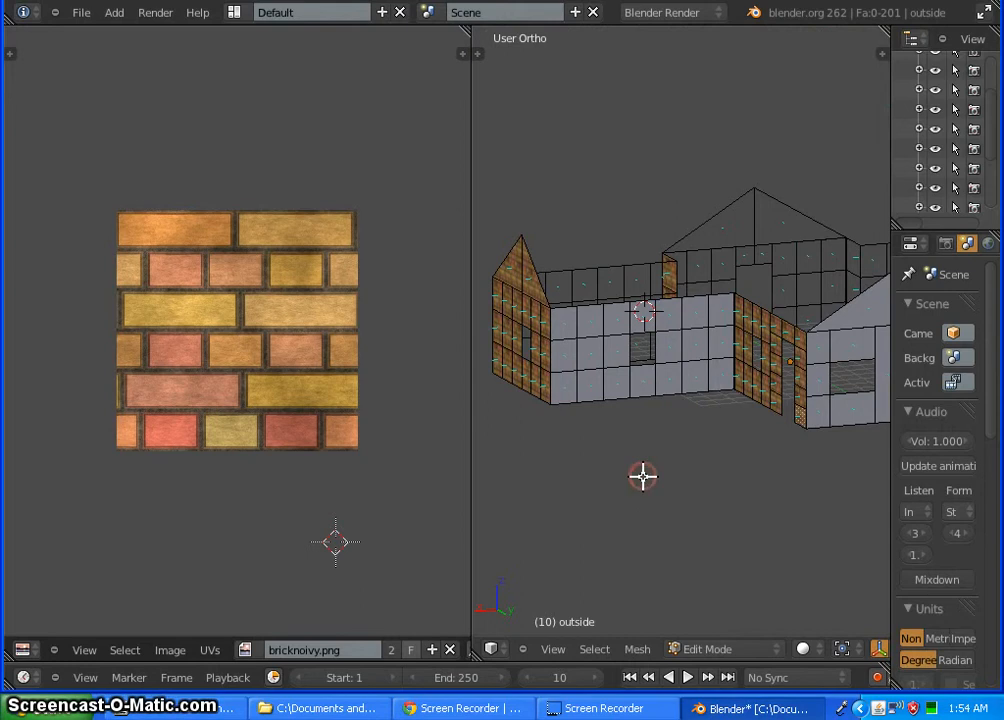
right_click(567, 321)
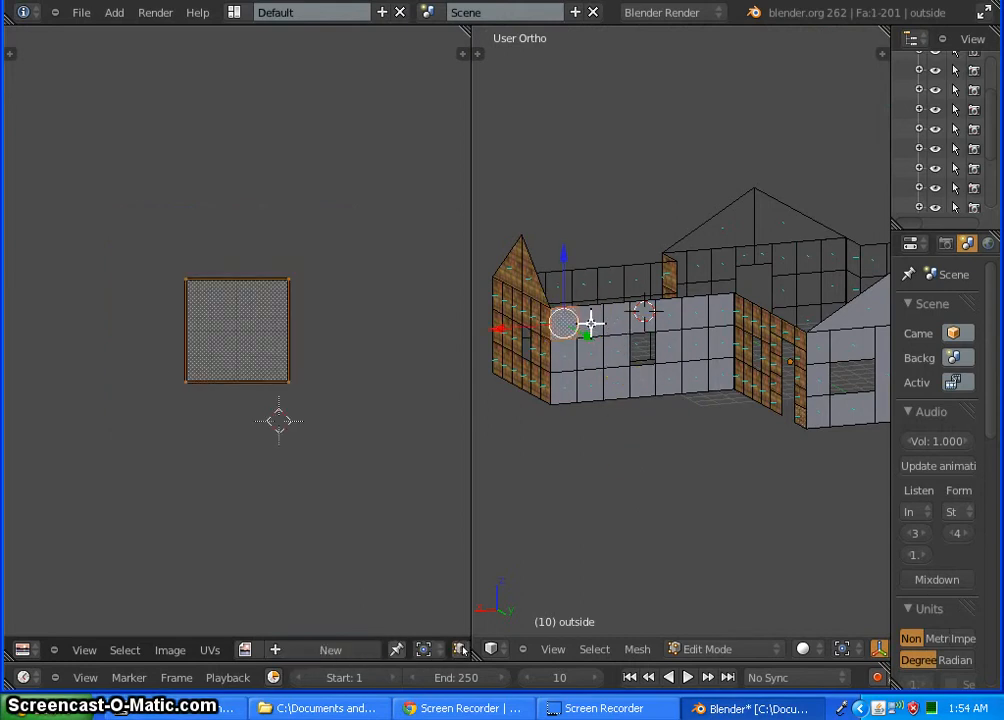
right_click(600, 322, "shift")
right_click(632, 322, "shift")
right_click(652, 318, "shift")
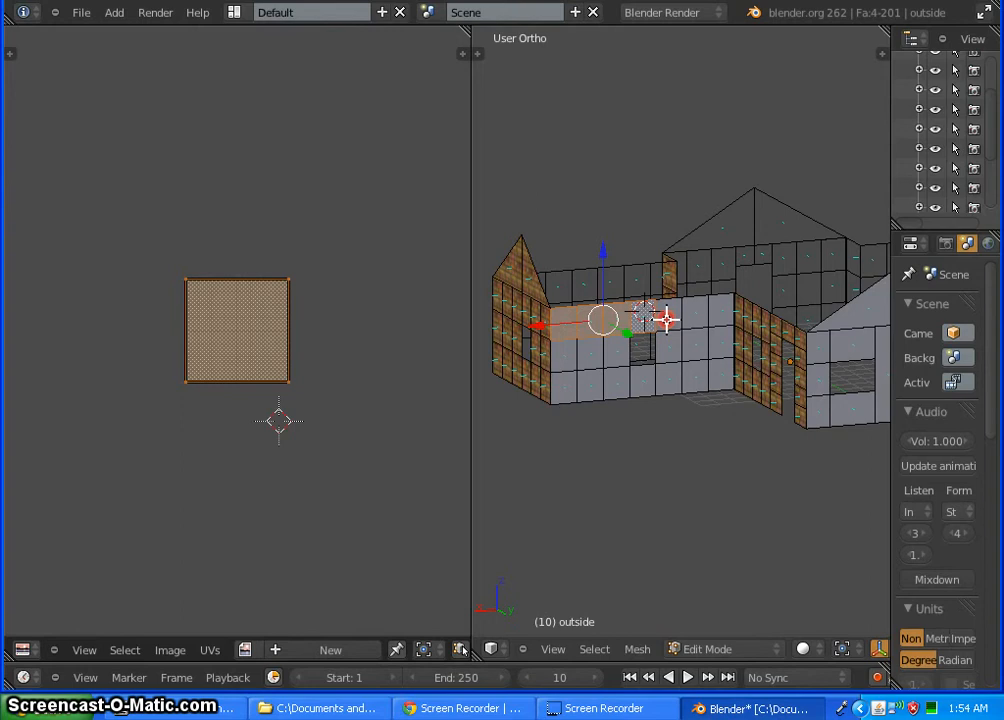
right_click(668, 320, "shift")
right_click(697, 316, "shift")
right_click(719, 312, "shift")
- Add the middle and bottom rows of faces around that rear wall's window to the selection
right_click(717, 343, "shift")
right_click(718, 370, "shift")
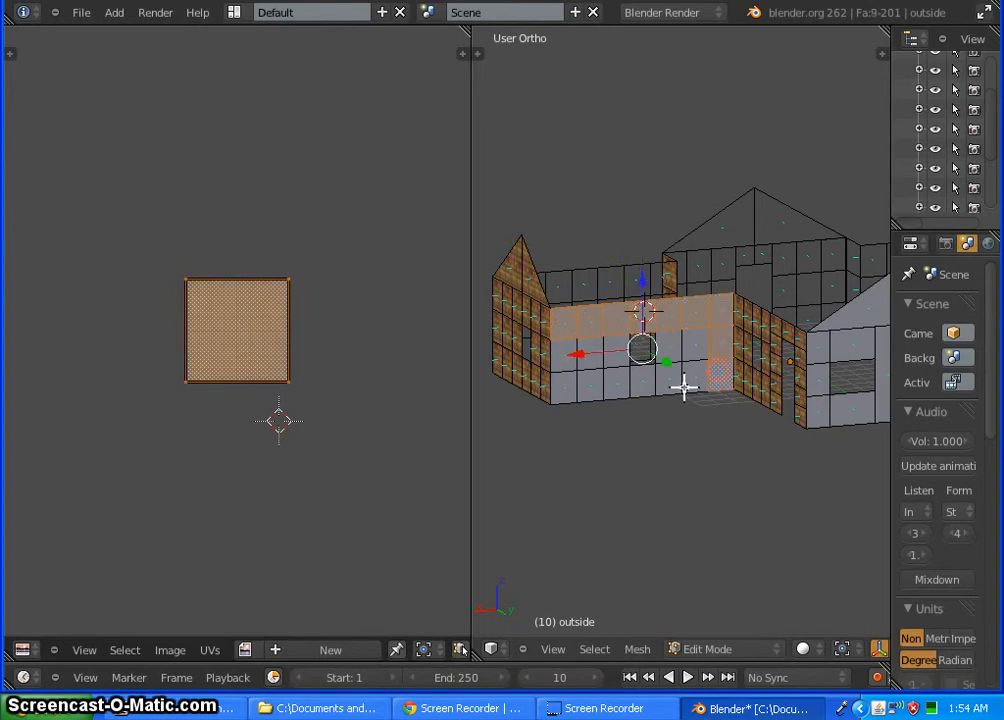
right_click(695, 374, "shift")
right_click(696, 343, "shift")
right_click(650, 379, "shift")
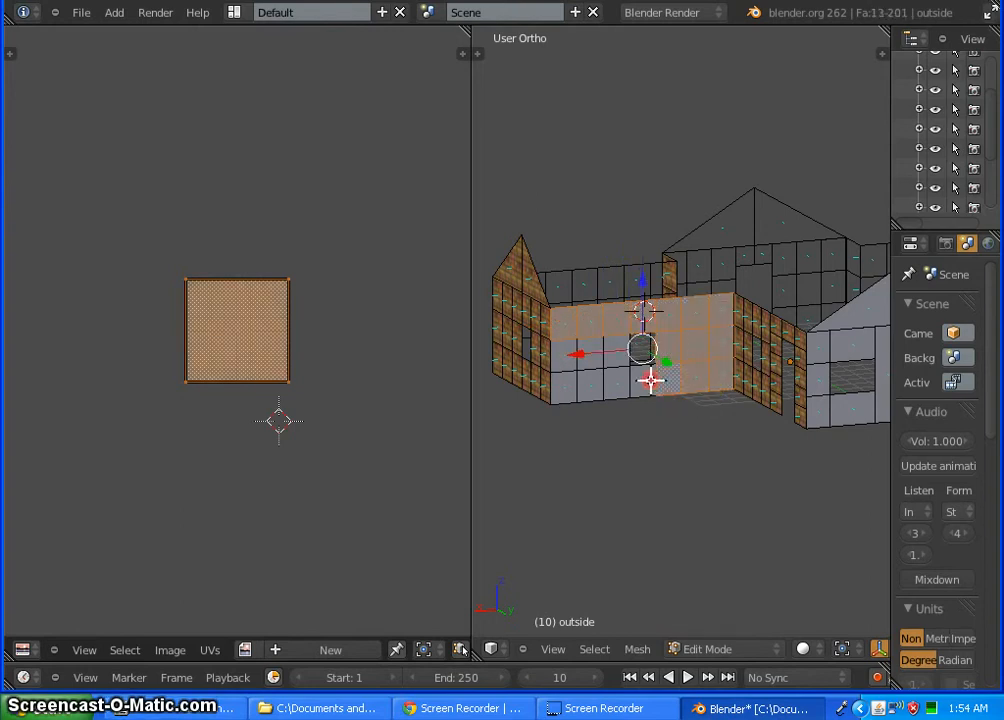
right_click(623, 381, "shift")
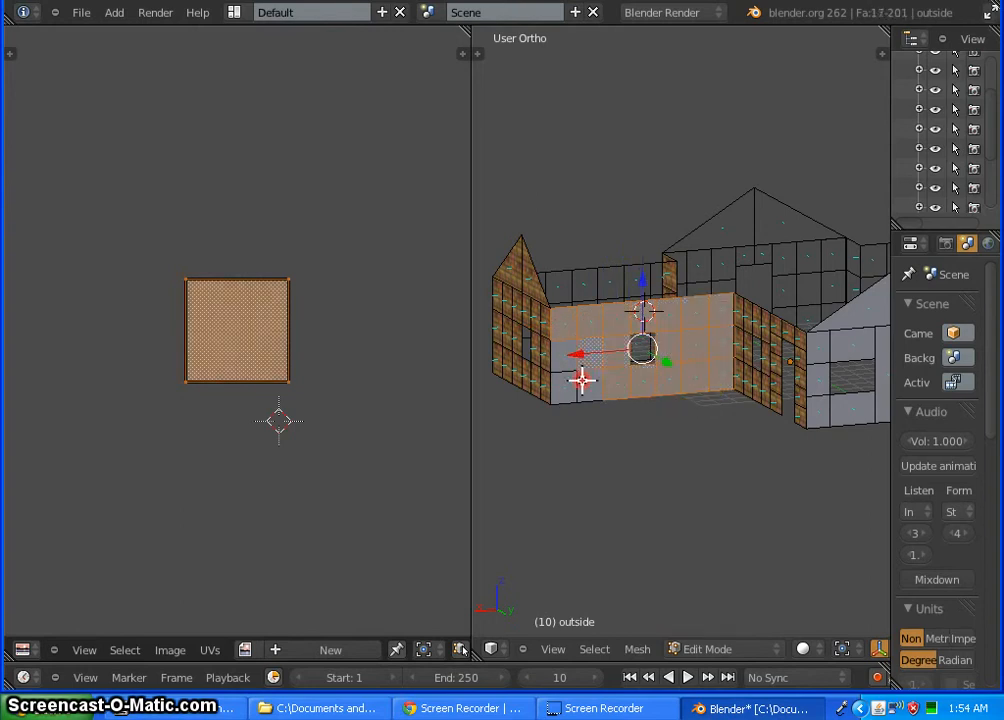
right_click(562, 353, "shift")
- Add the central wing's rear wall to the selection, including both gable triangles and the faces around its two windows
middle_click_drag(684, 437, 529, 424, "shift")
right_click(704, 292, "shift")
right_click(751, 296, "shift")
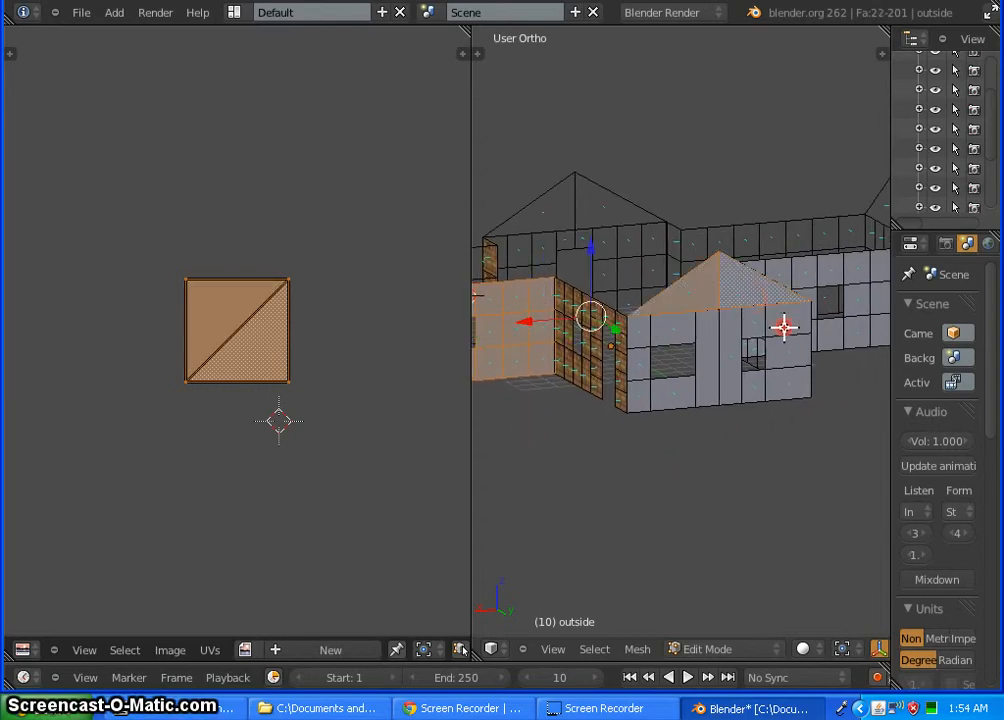
right_click(784, 327, "shift")
right_click(784, 385, "shift")
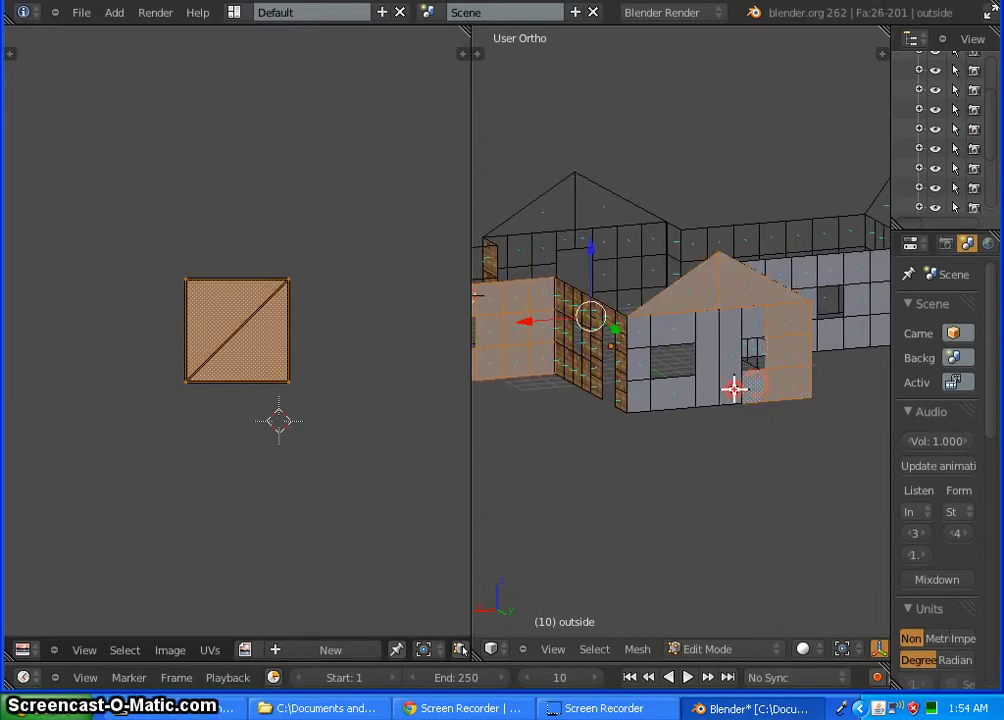
right_click(755, 316, "shift")
right_click(708, 331, "shift")
right_click(683, 387, "shift")
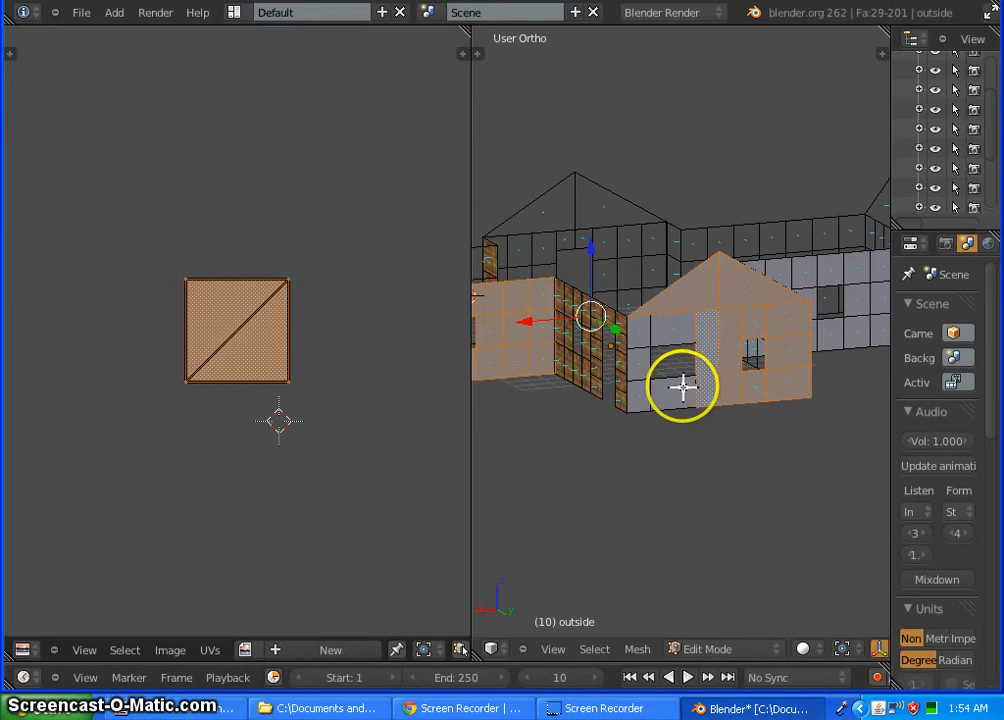
right_click(669, 327, "shift")
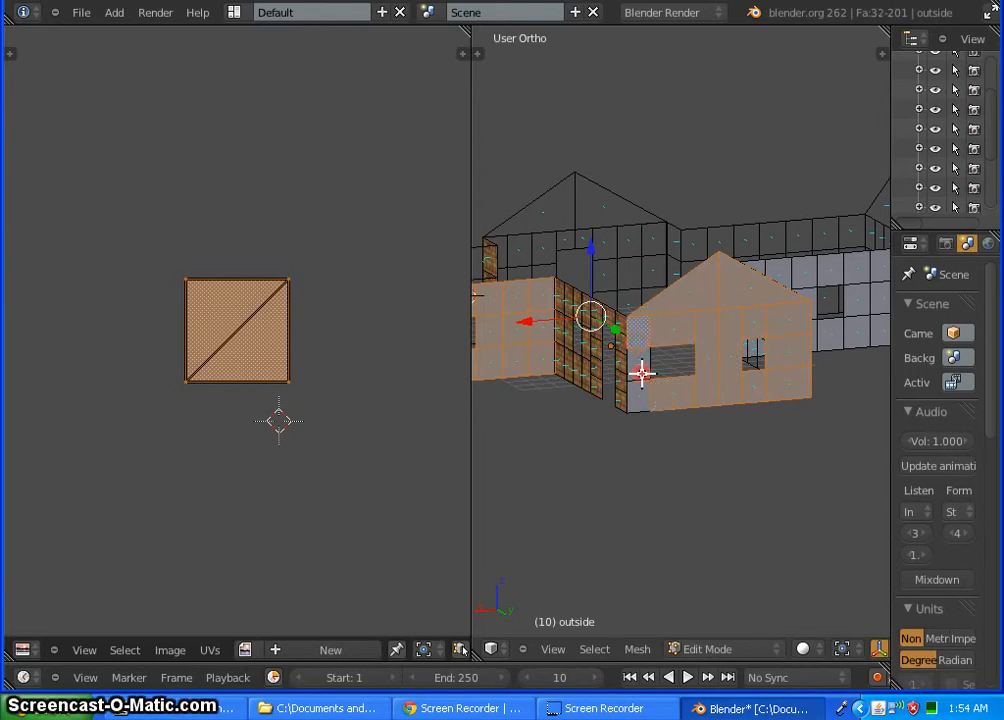
right_click(641, 397, "shift")
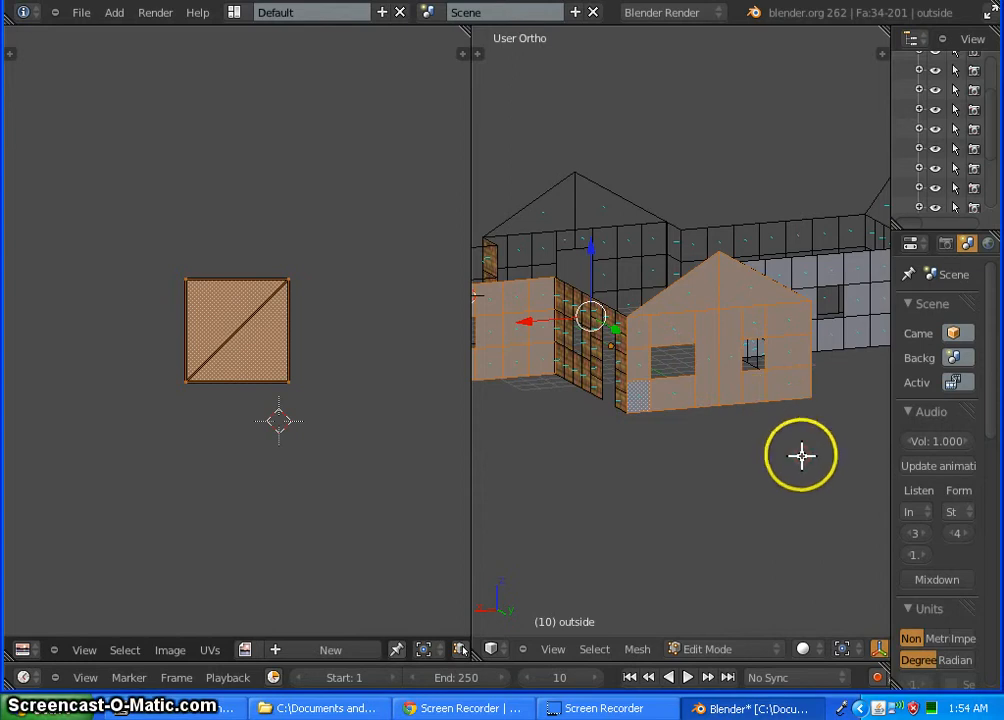
- Add the outer two columns and the top row of faces of the other wing's rear wall to the selection
middle_click_drag(800, 457, 775, 289)
right_click(772, 322, "shift")
right_click(769, 351, "shift")
right_click(746, 354, "shift")
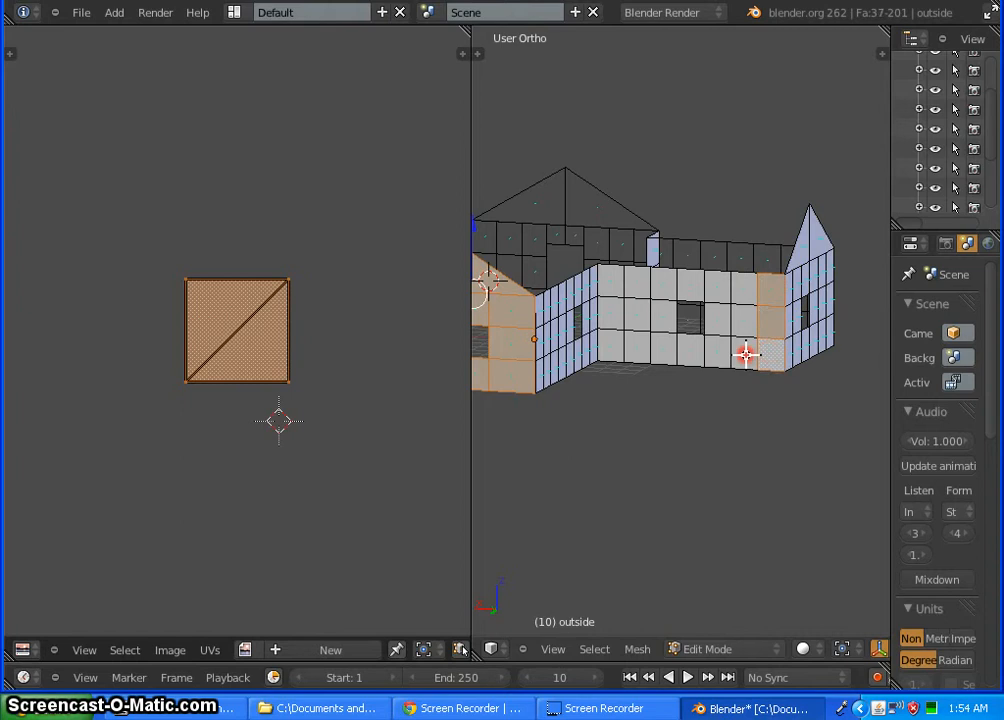
right_click(744, 327, "shift")
right_click(715, 286, "shift")
right_click(690, 286, "shift")
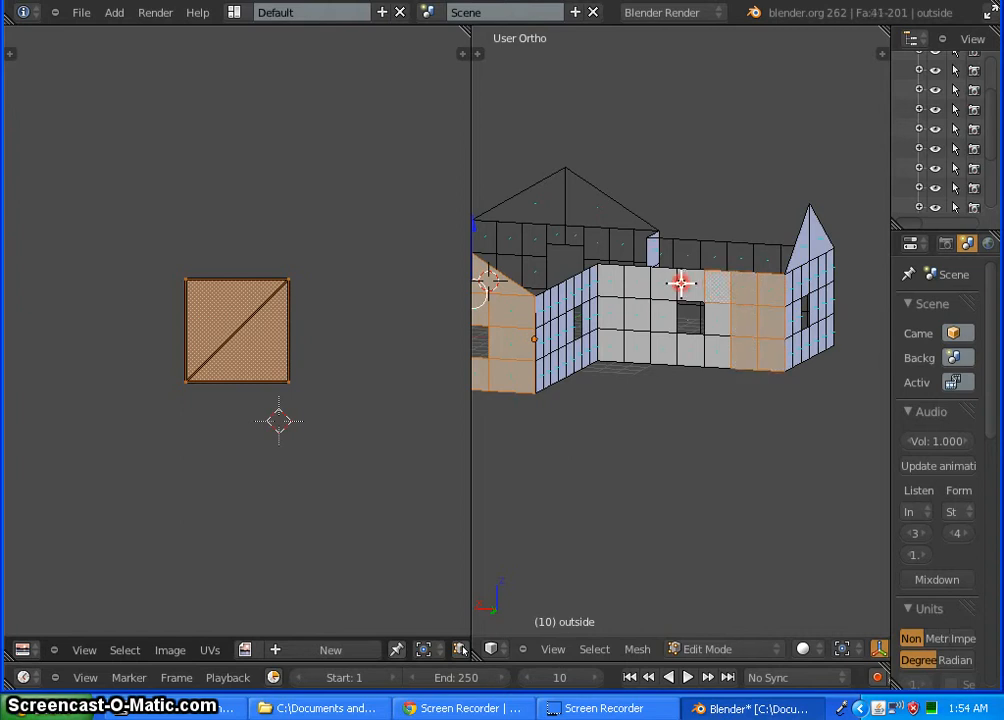
right_click(665, 286, "shift")
right_click(640, 283, "shift")
right_click(640, 283, "shift")
right_click(612, 283, "shift")
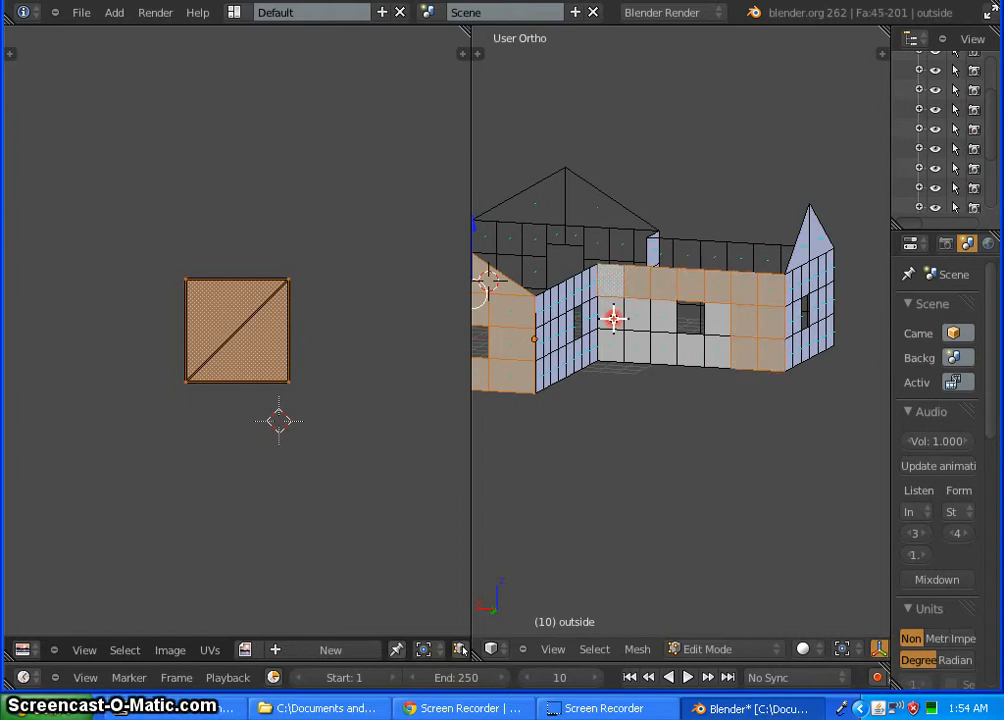
- Add the remaining middle and bottom row faces around that wing's rear window to the selection
right_click(646, 317, "shift")
right_click(662, 322, "shift")
right_click(720, 322, "shift")
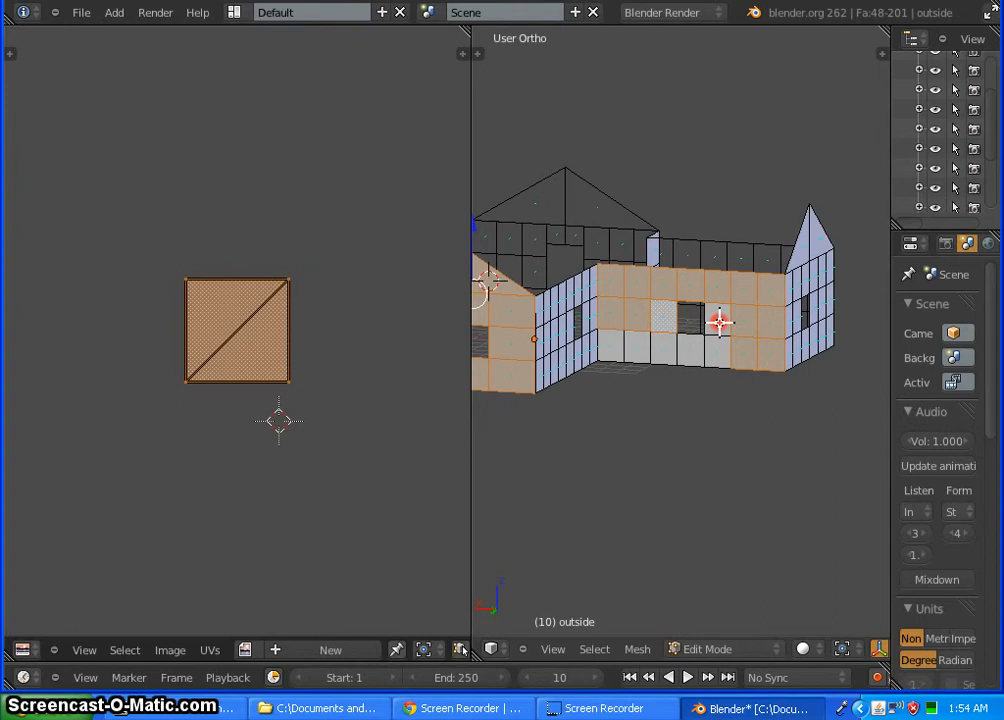
right_click(686, 346, "shift")
right_click(665, 347, "shift")
right_click(639, 347, "shift")
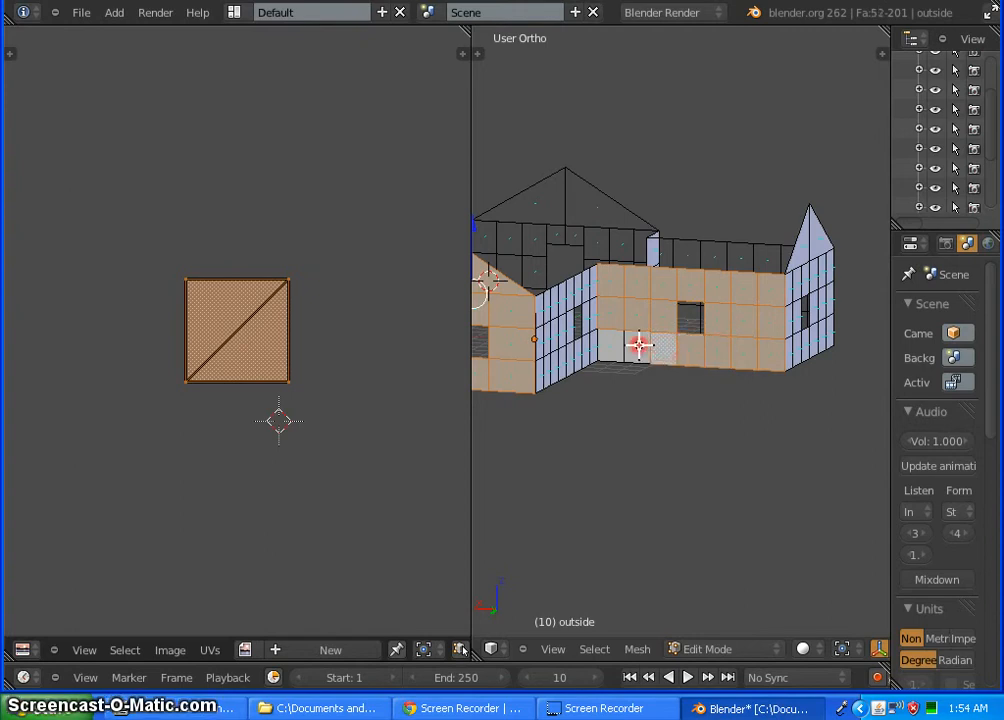
right_click(609, 346, "shift")
right_click(607, 345, "shift")
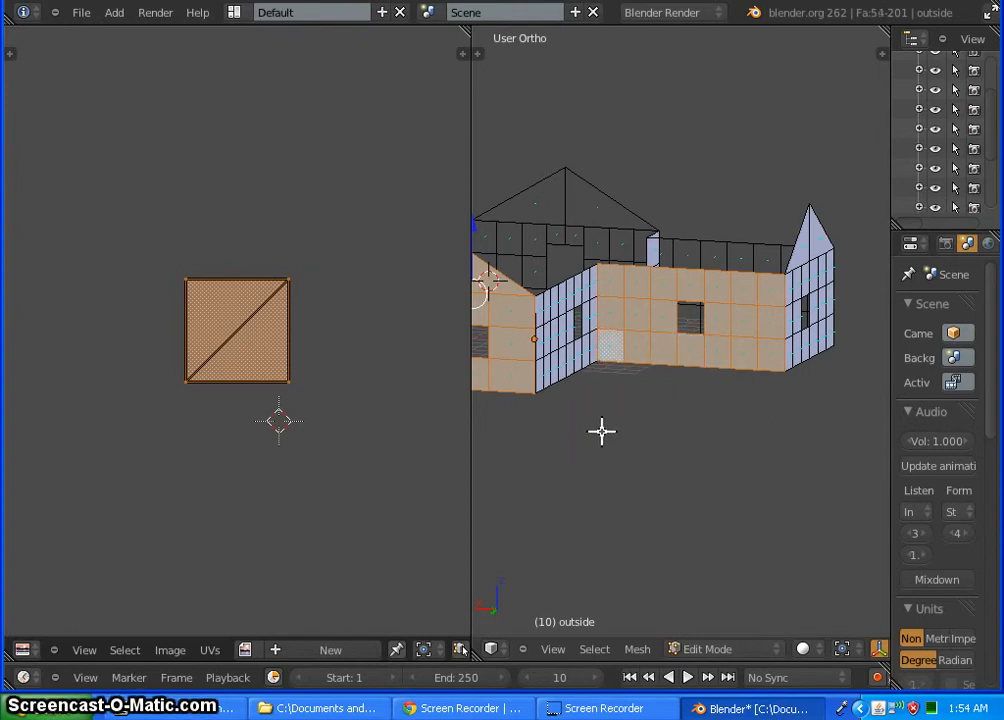
- Unwrap the selected rear wall faces with Project From View in the back orthographic view
key("ctrl+KP_1")
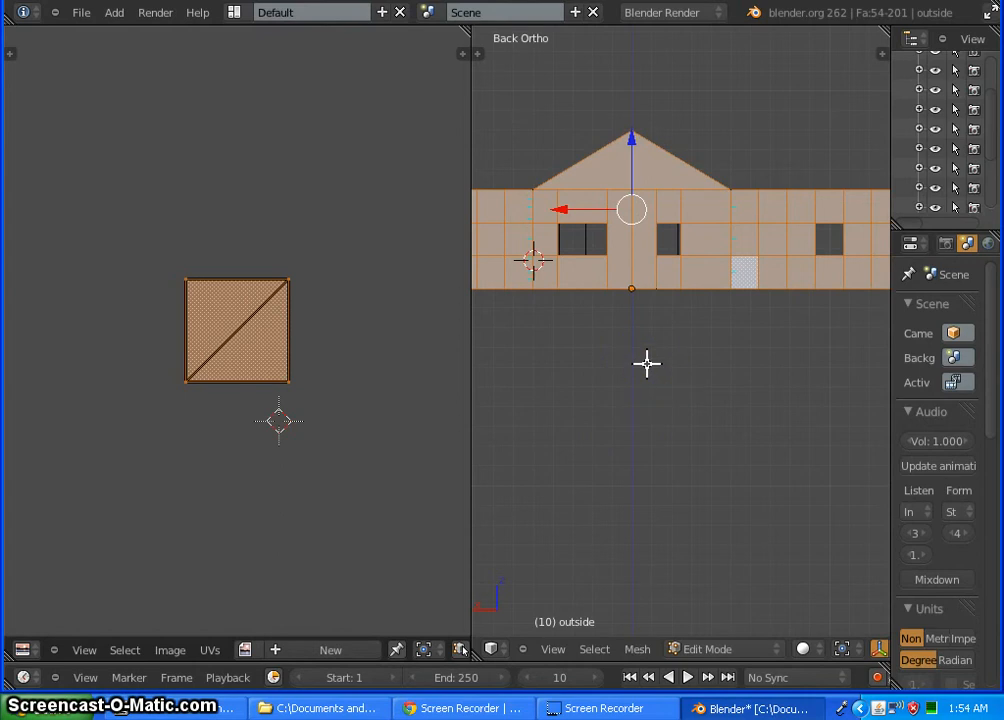
key("u")
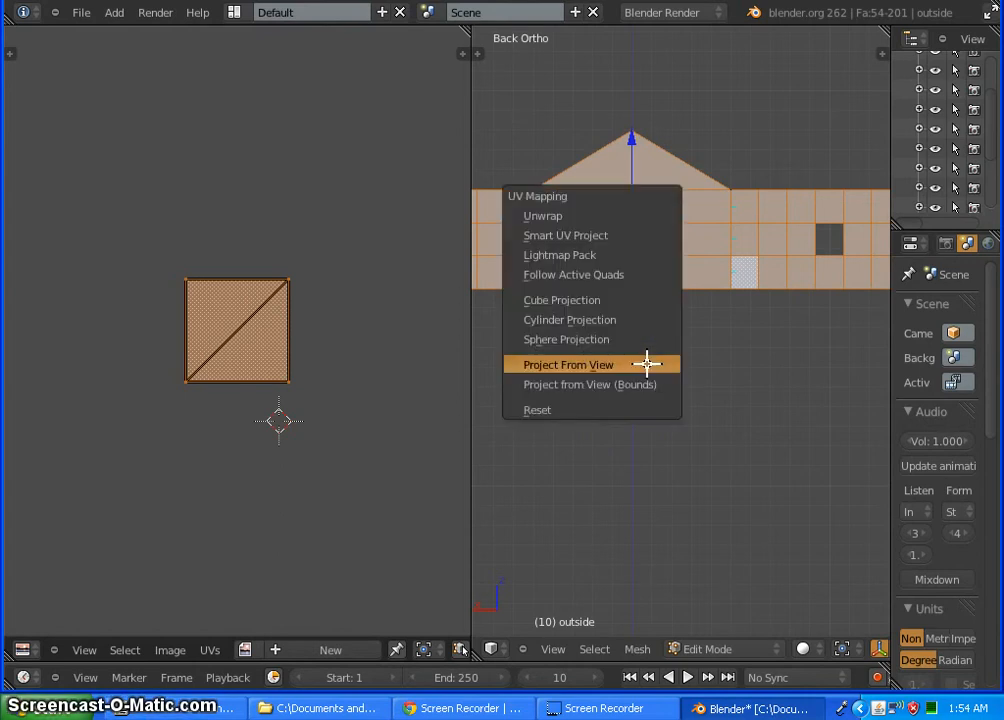
left_click(647, 364)
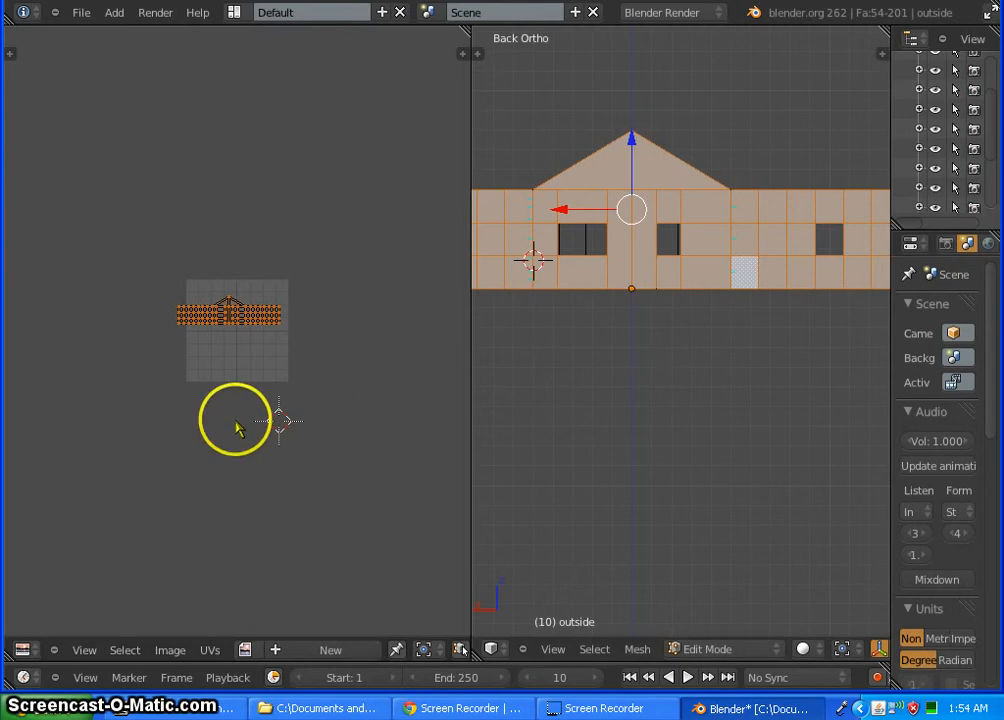
- Apply bricknoivy.png from the textures folder to the selected rear wall faces
left_click(170, 651)
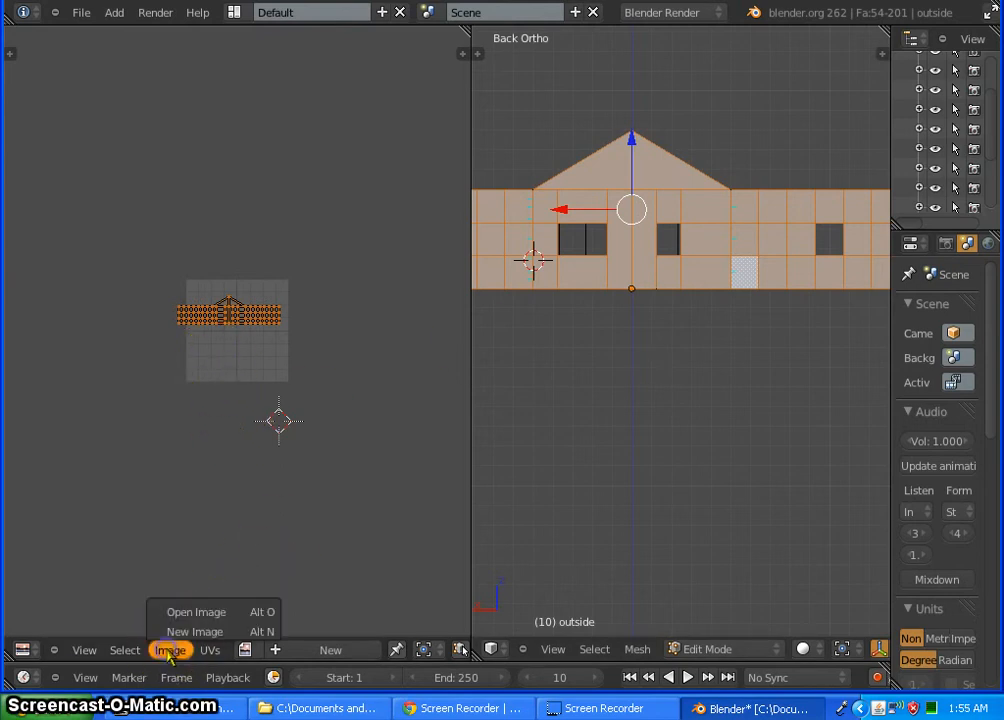
left_click(193, 607)
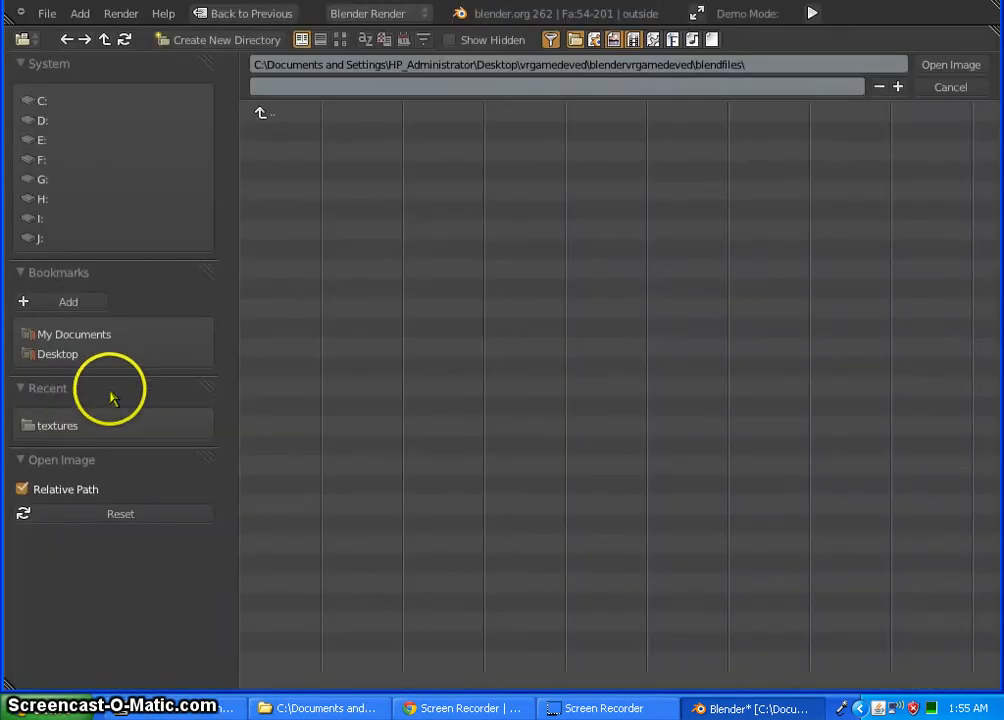
left_click(110, 426)
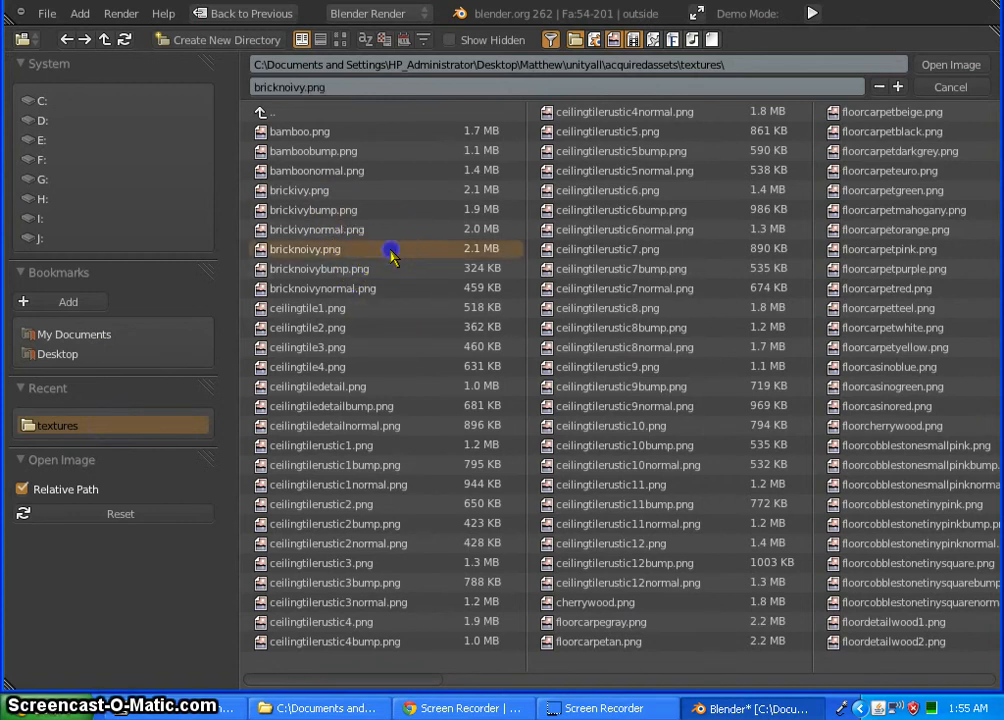
double_click(393, 258)
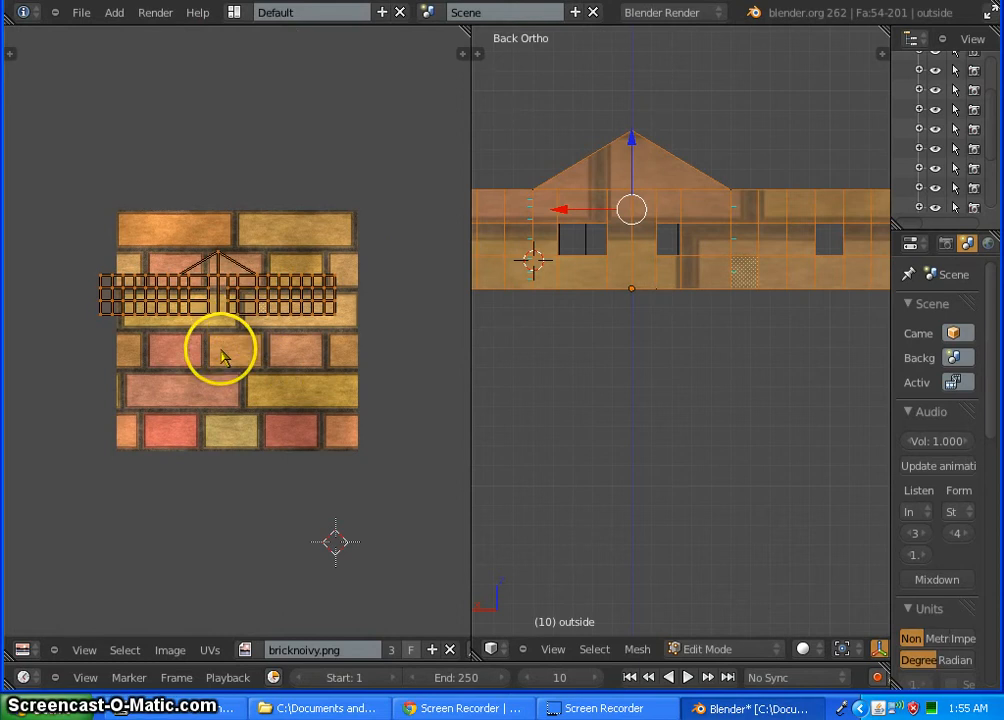
- Enlarge the selected rear wall UVs in two scaling passes until the bricks on the wall appear much smaller
key("s")
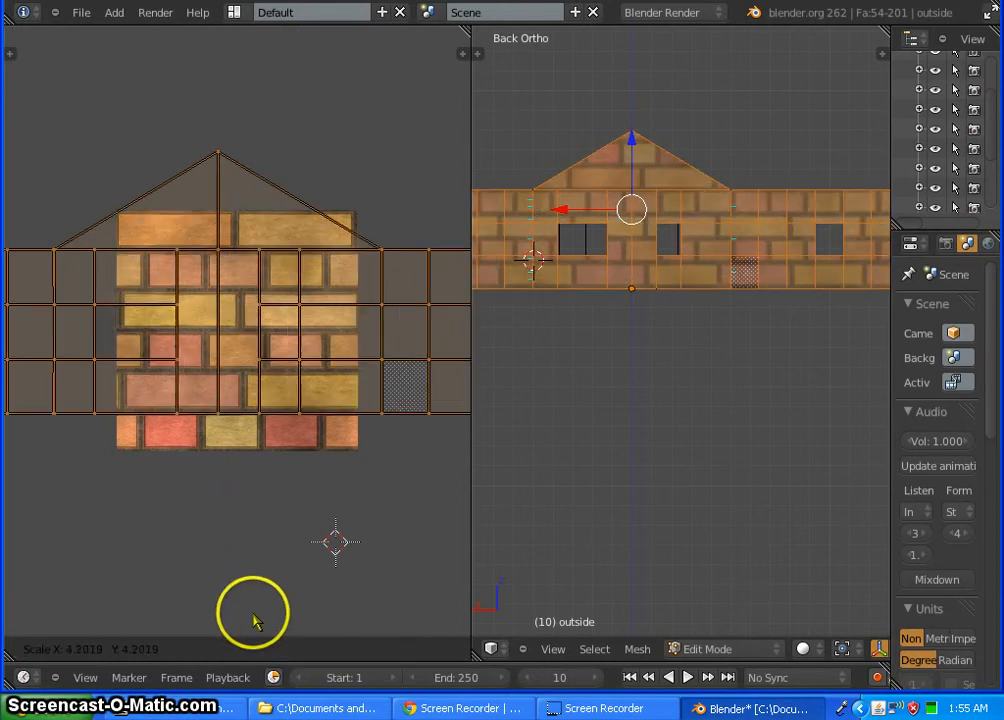
left_click(254, 629)
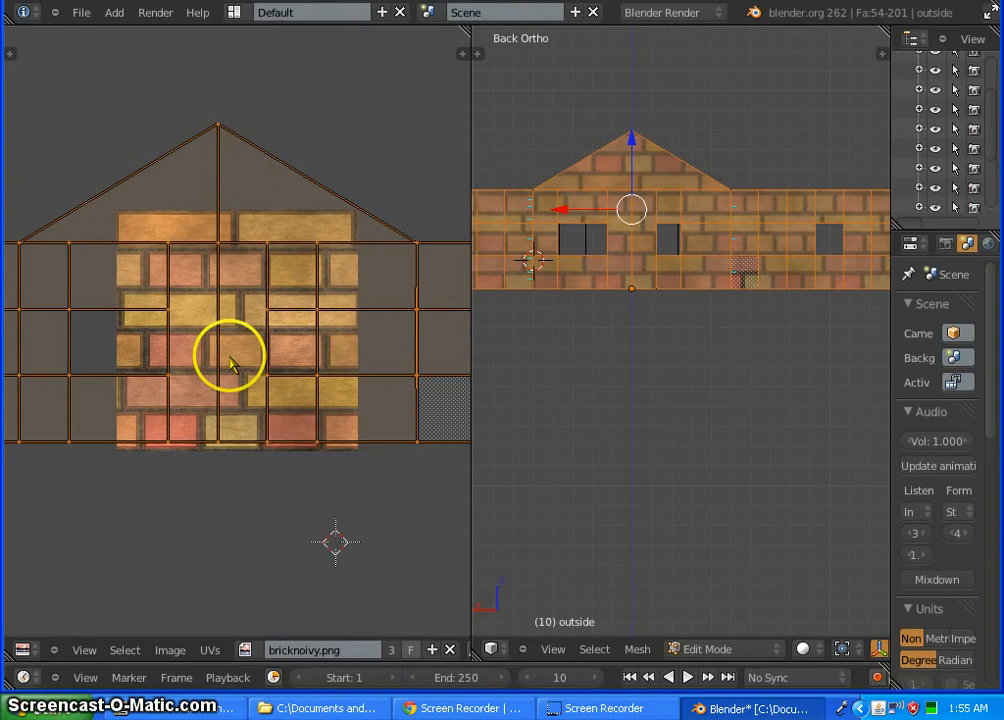
key("s")
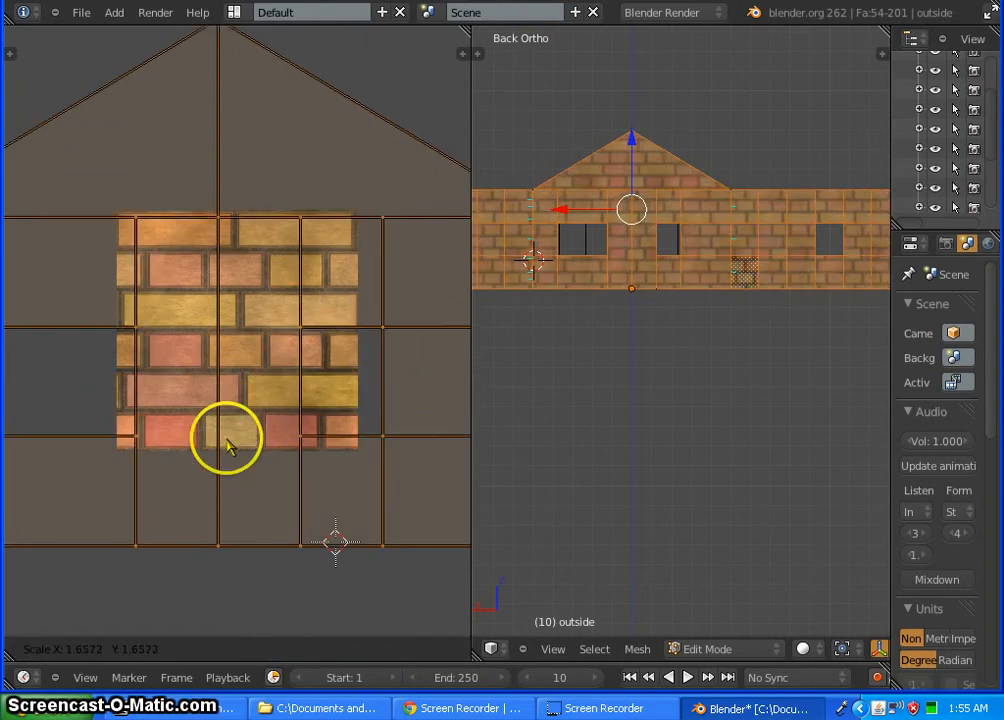
left_click(227, 495)
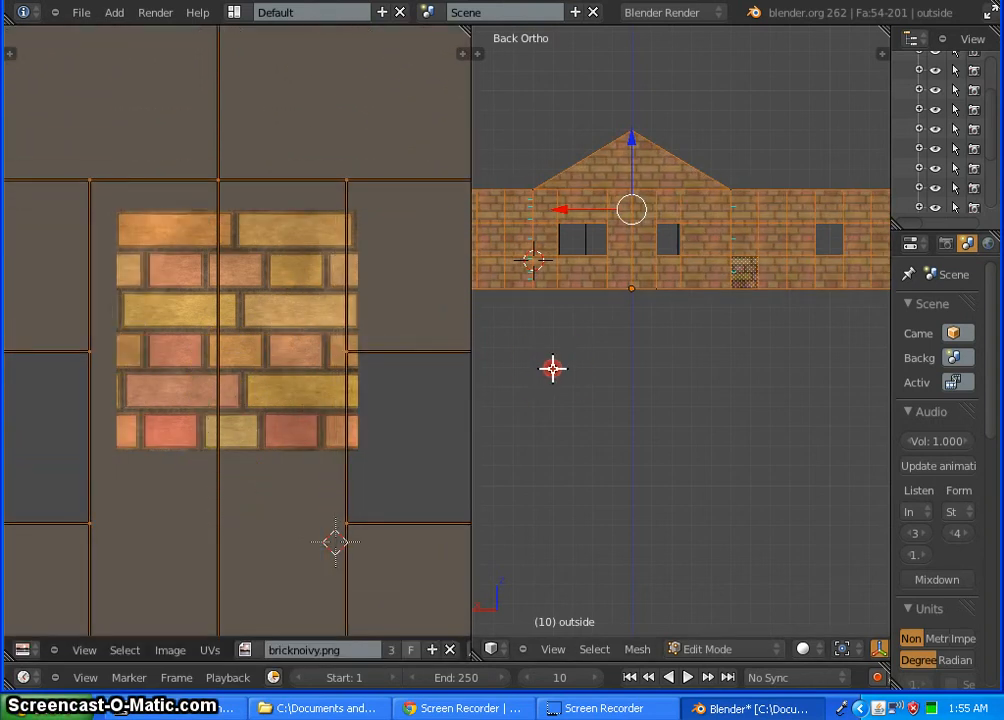
- Scale the rear wall UVs up by a further factor of about 1.44 to match the adjoining wall's brick size at the corner
middle_click_drag(553, 365, 645, 390)
scroll(647, 258, "up", 9)
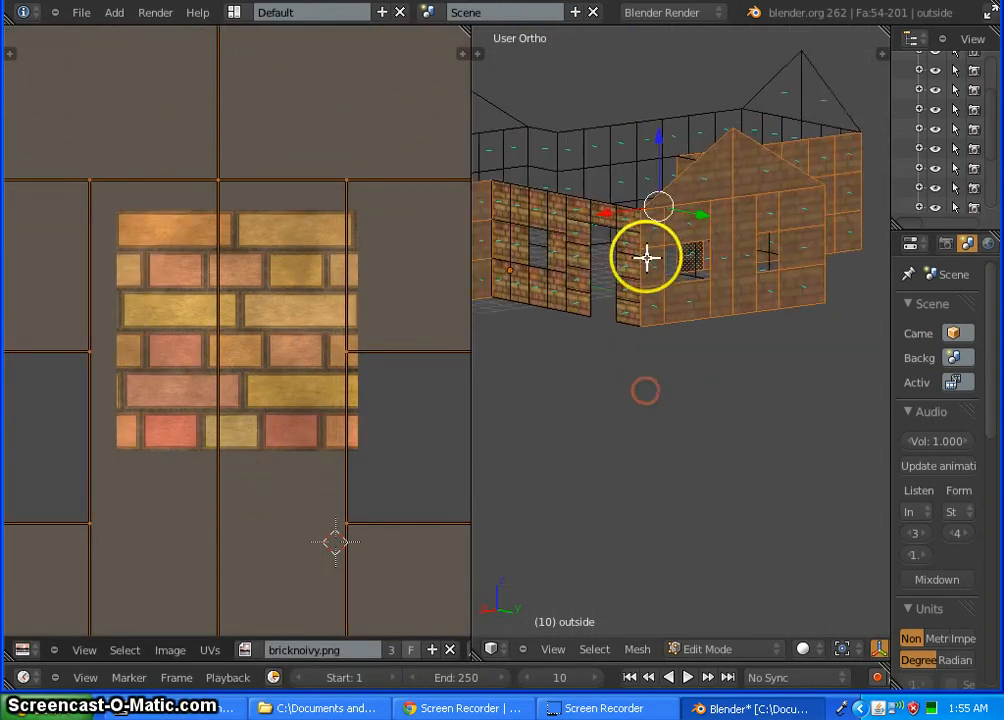
middle_click_drag(621, 307, 611, 268)
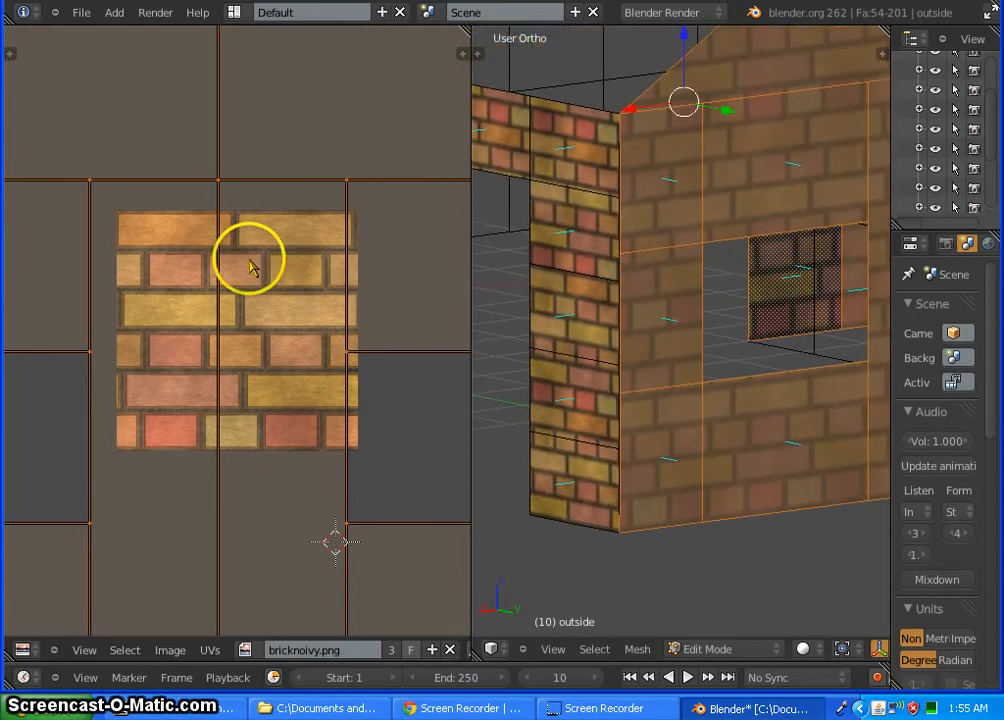
key("s")
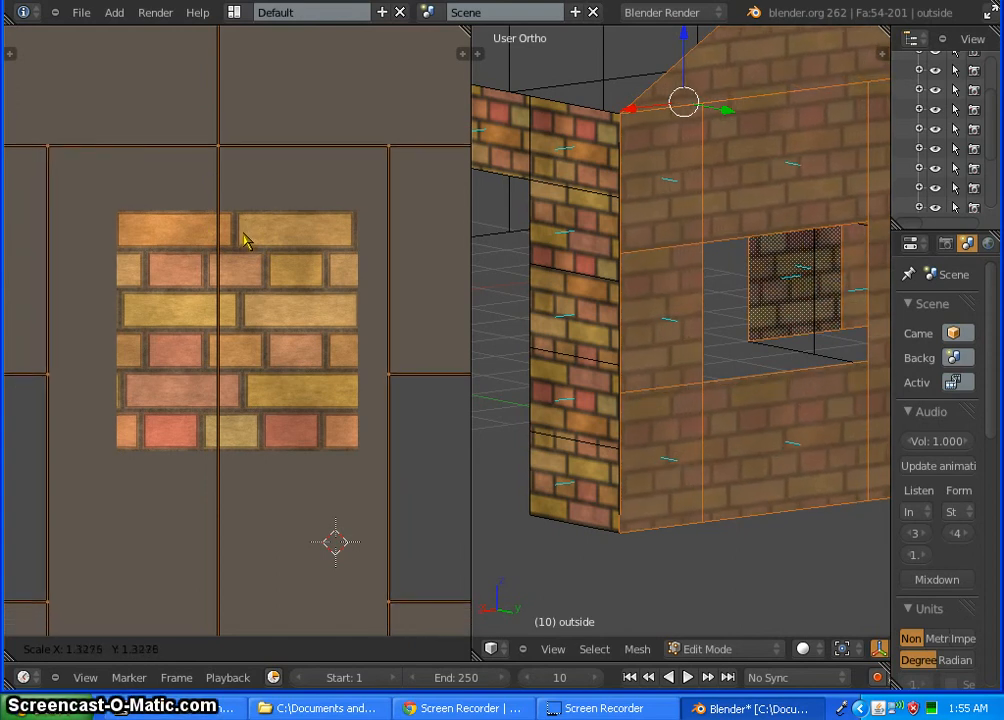
left_click(243, 235)
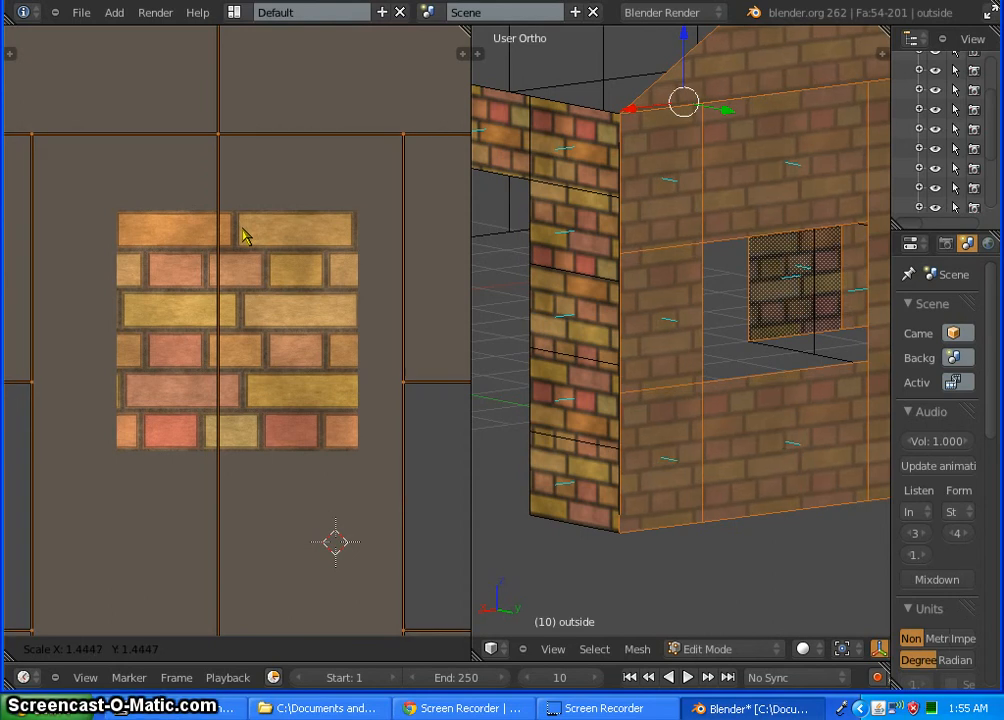
left_click(243, 233)
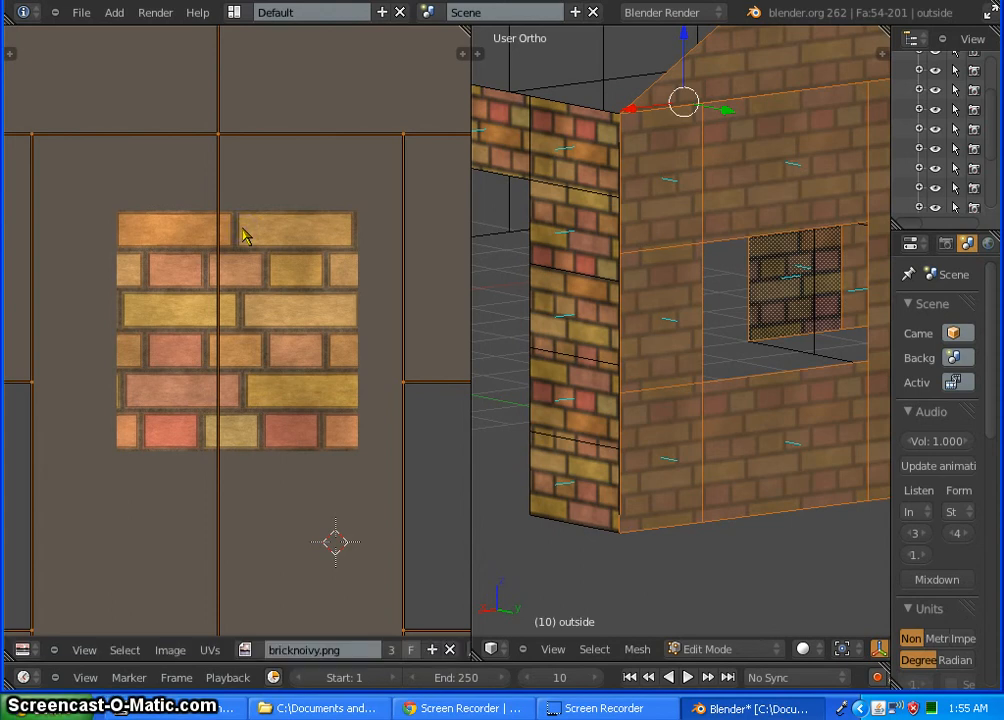
- Shift the rear wall UVs down by about 41.5 to align the brick rows at the corner, and deselect all faces
key("g")
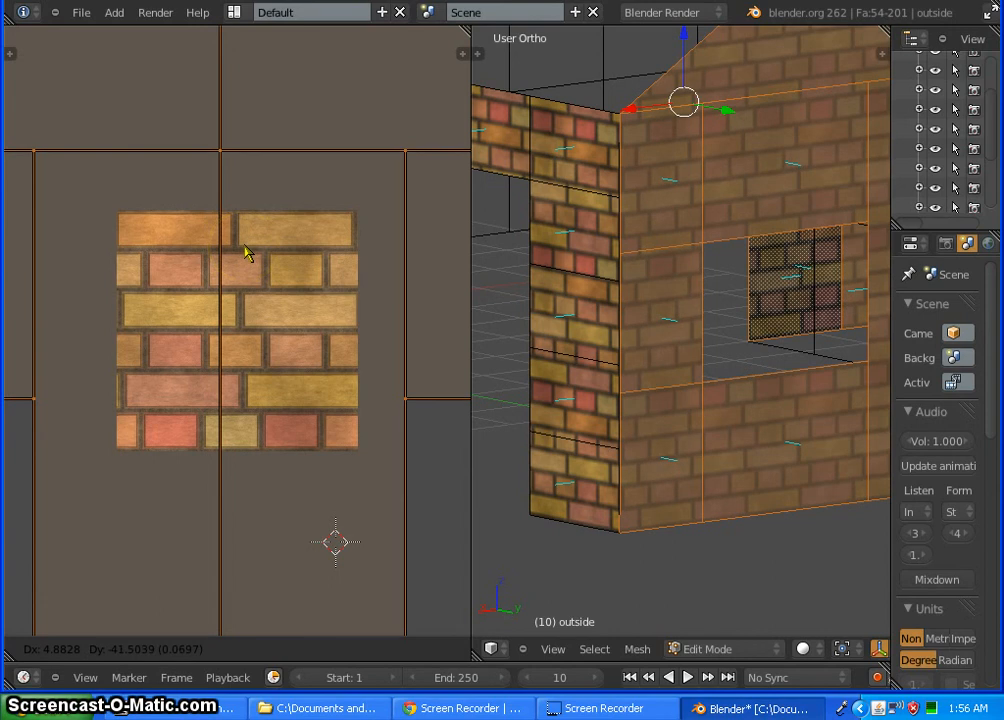
left_click(246, 254)
middle_click_drag(632, 534, 556, 332)
key("a")
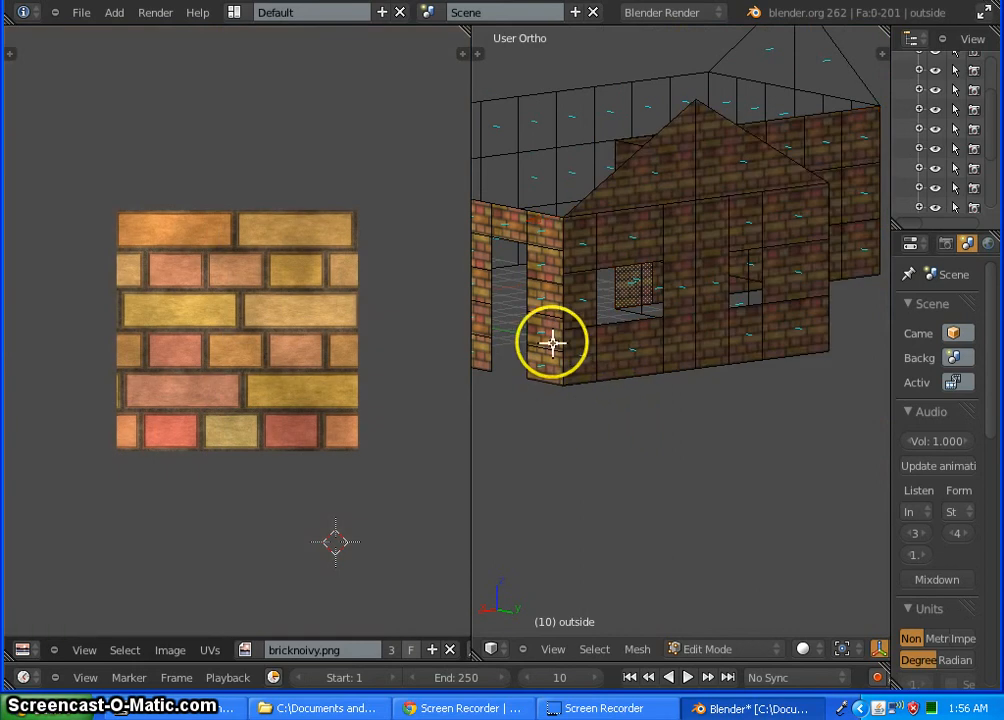
scroll(578, 341, "up", 6)
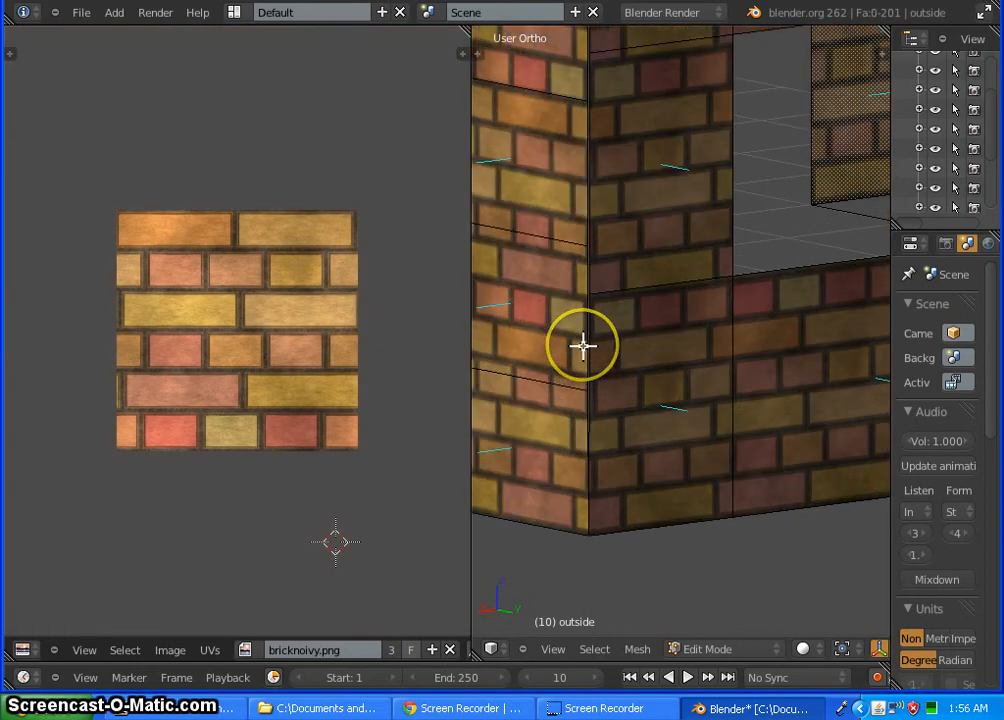
scroll(583, 345, "down", 7)
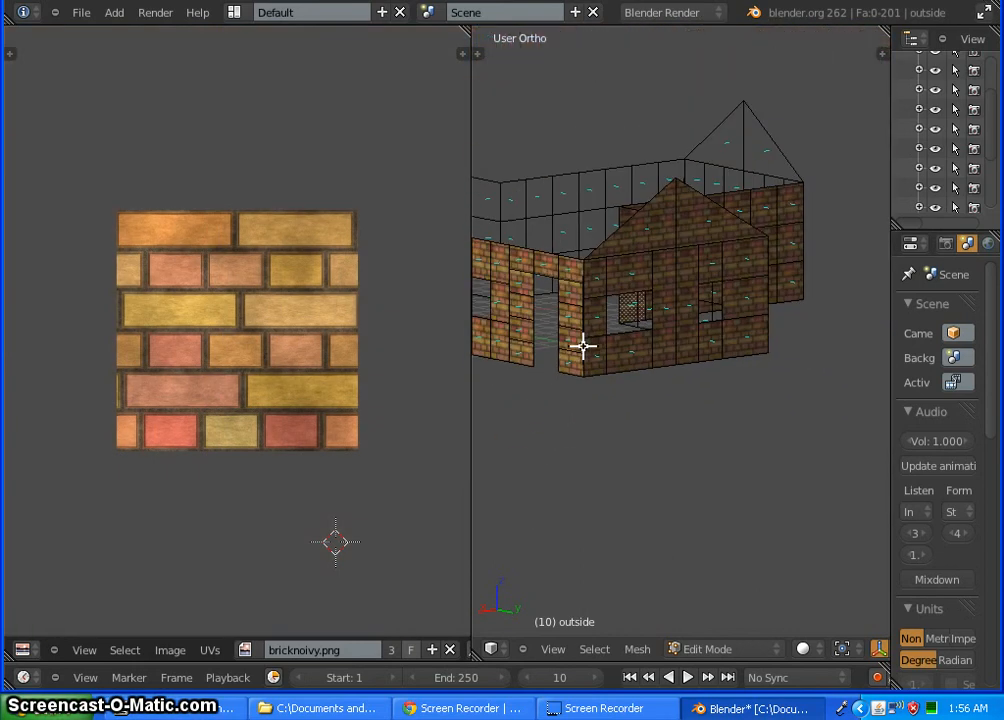
middle_click_drag(711, 452, 482, 454)
middle_click_drag(585, 432, 703, 458)
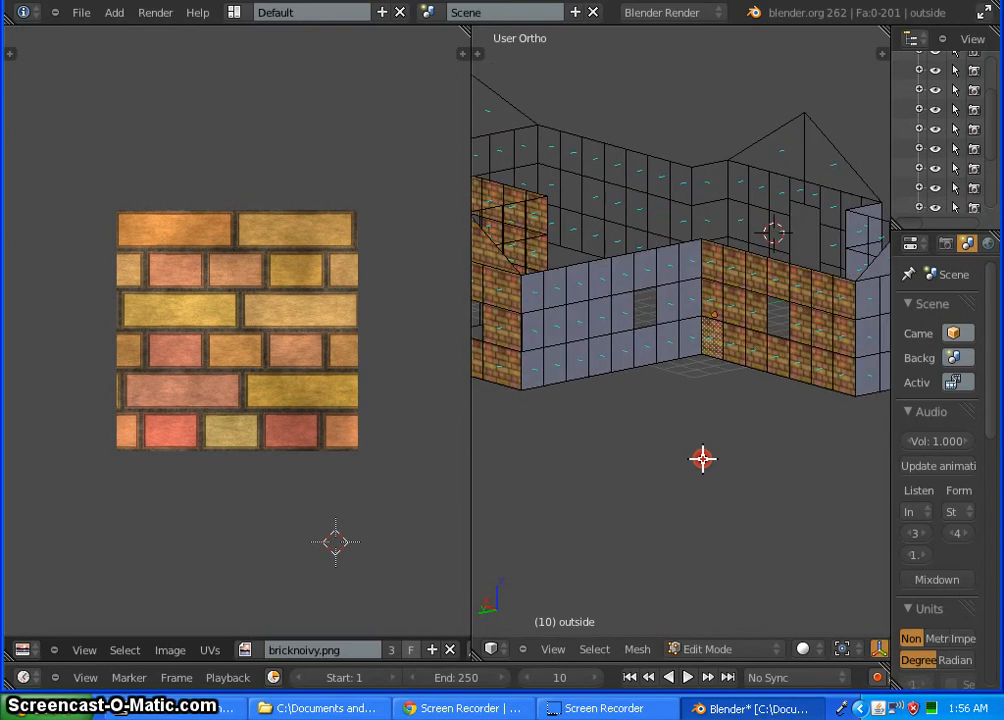